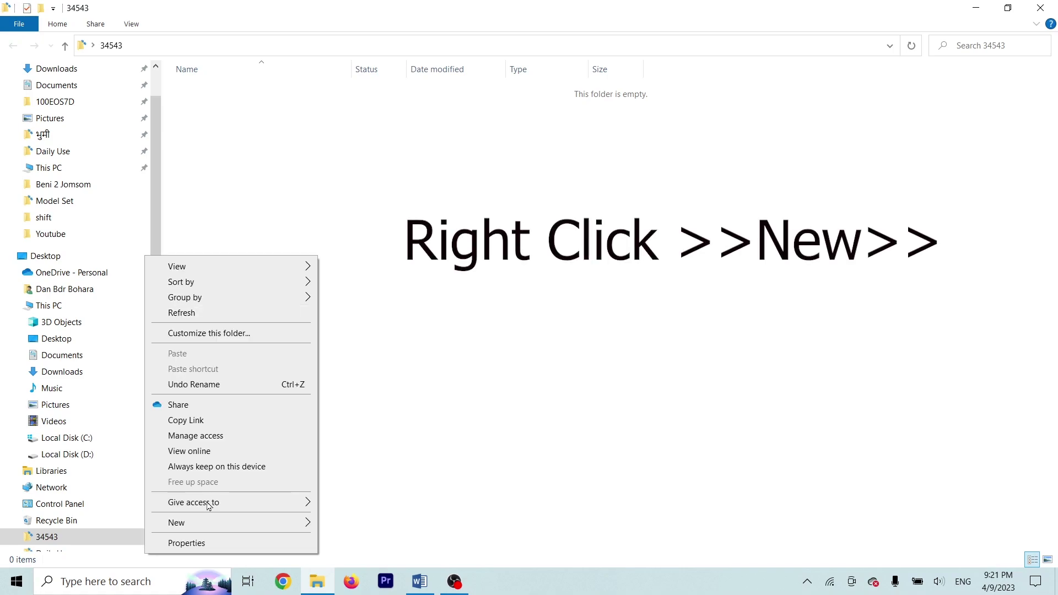
Create a Microsoft Word document named Windows.docx in the 34543 folder and open it.
mouse_move(202, 523)
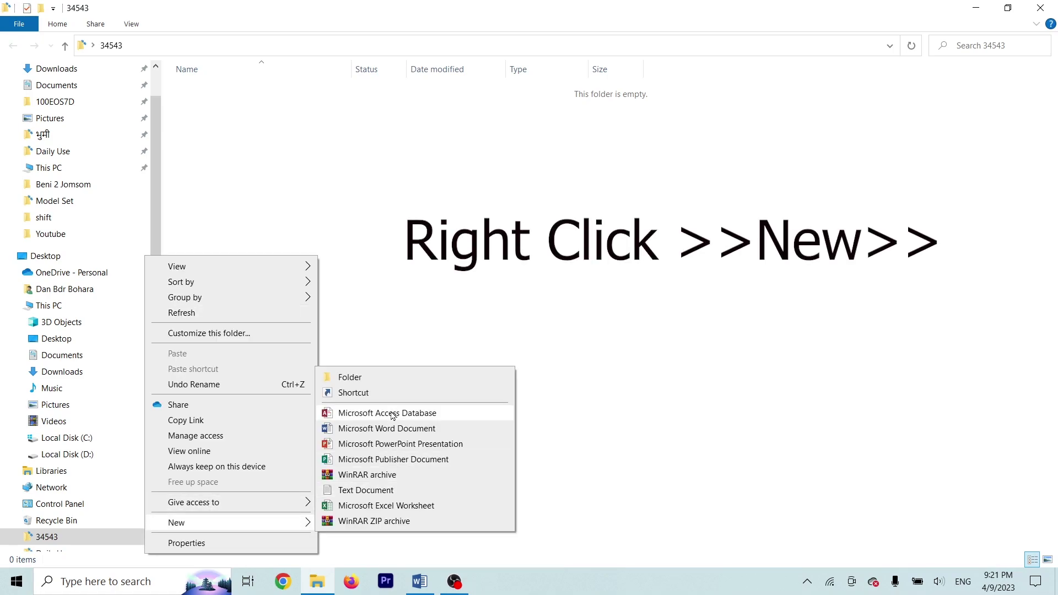
left_click(370, 429)
type("Windows.docx")
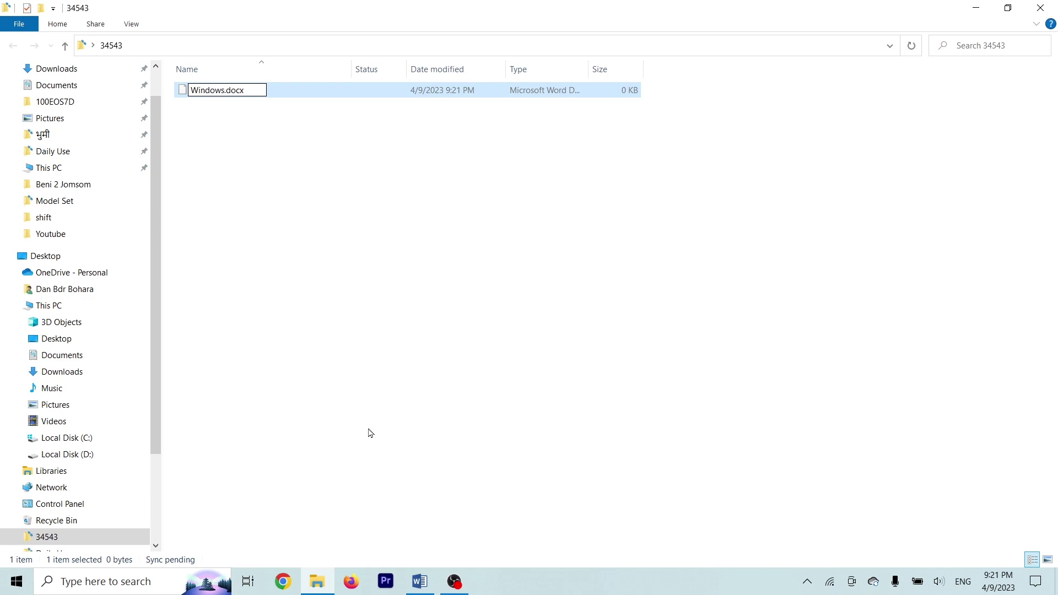
key("Return")
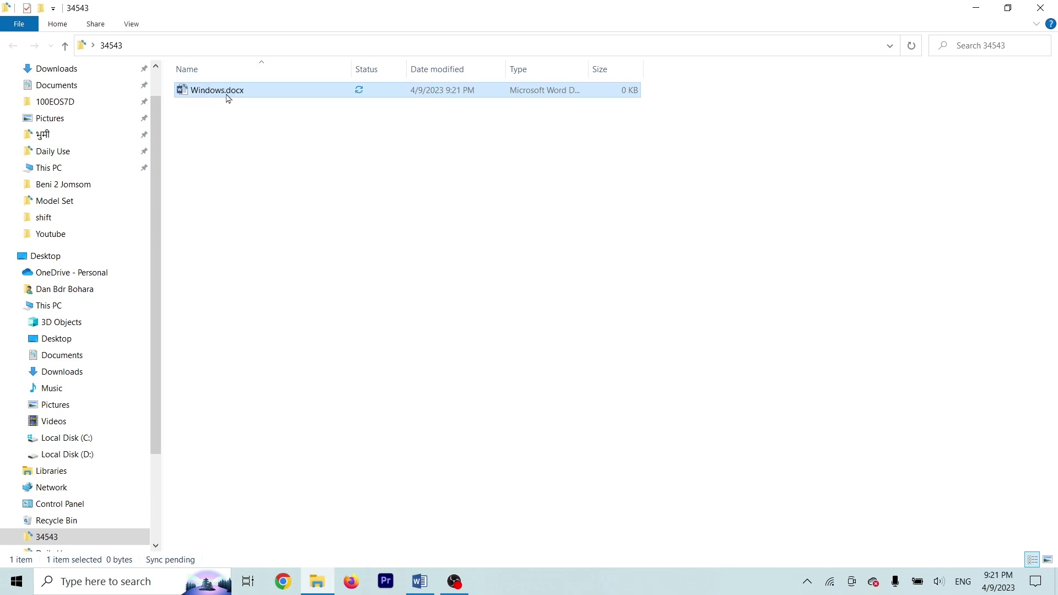
double_click(253, 92)
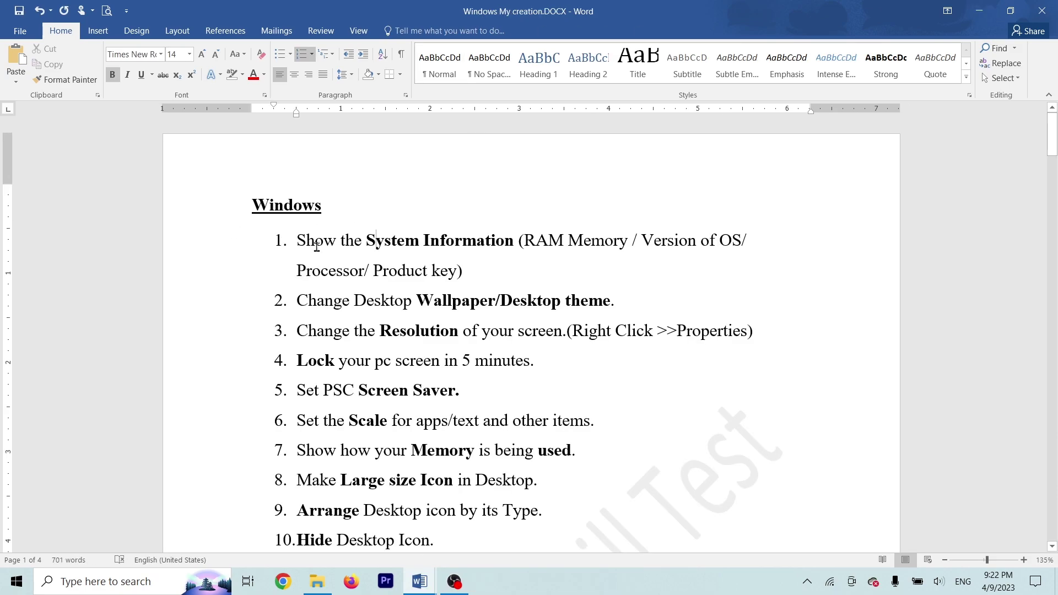
Minimize the question document and the folder window to reach the desktop.
left_click(979, 10)
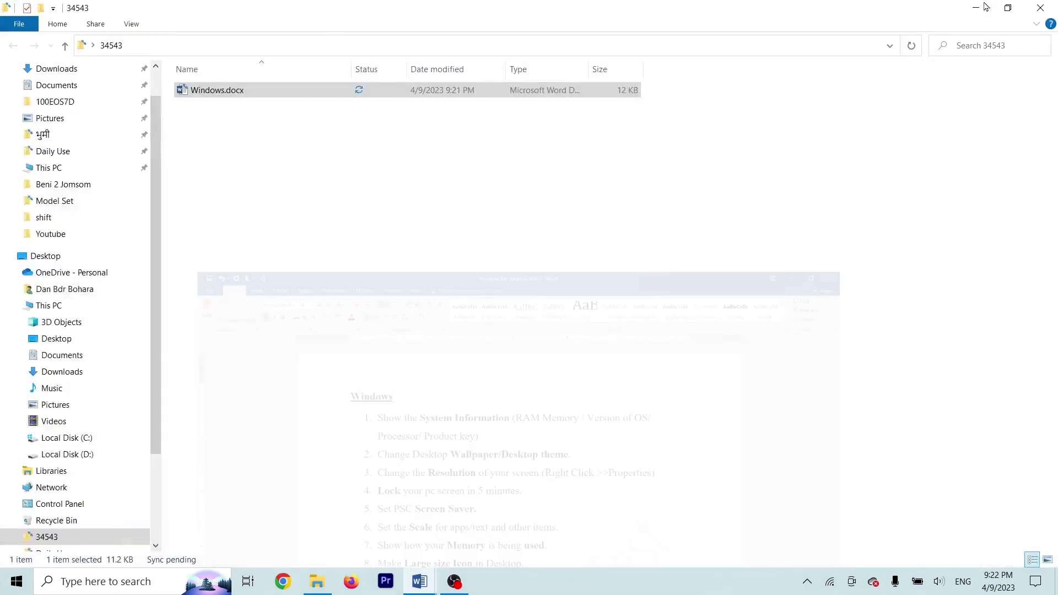
left_click(976, 7)
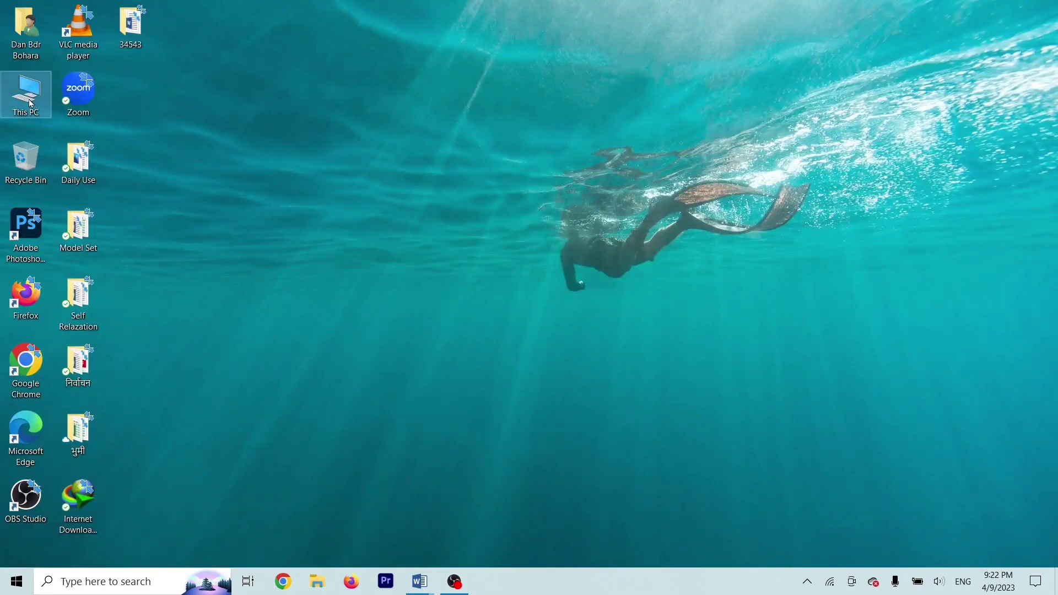
key("alt+Return")
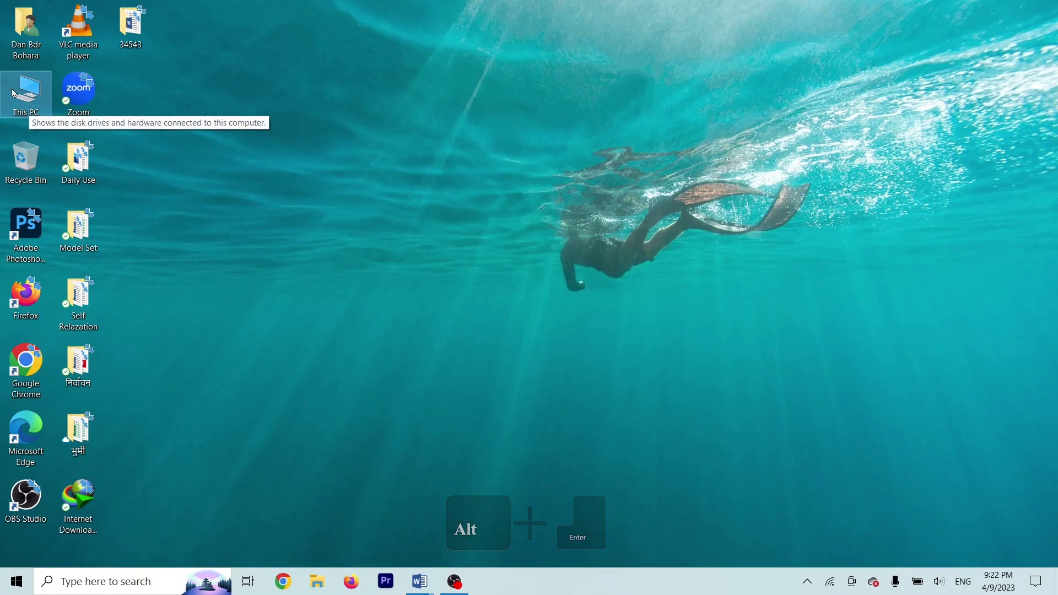
right_click(22, 95)
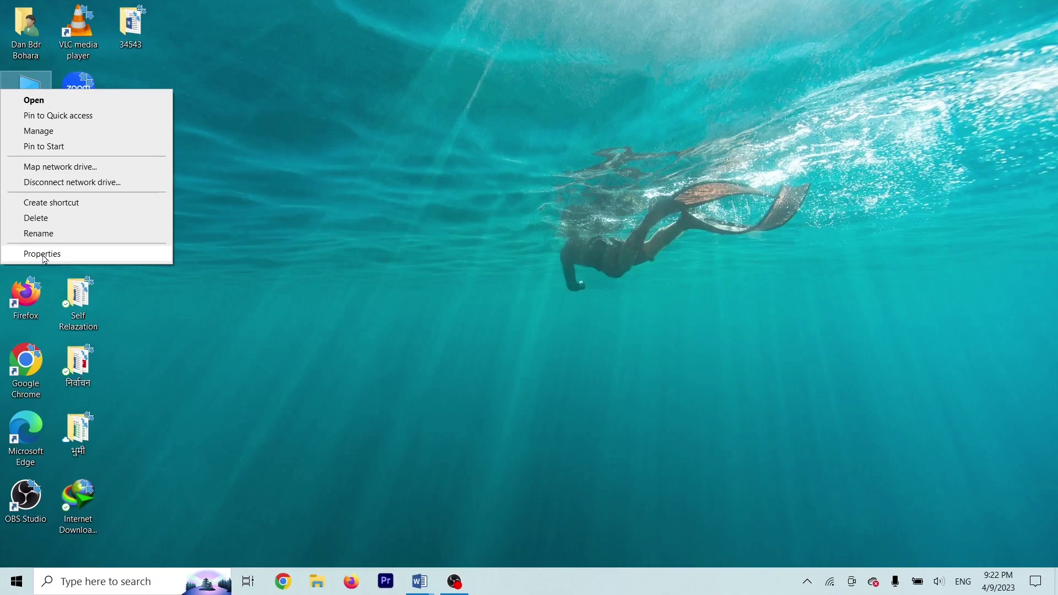
left_click(311, 158)
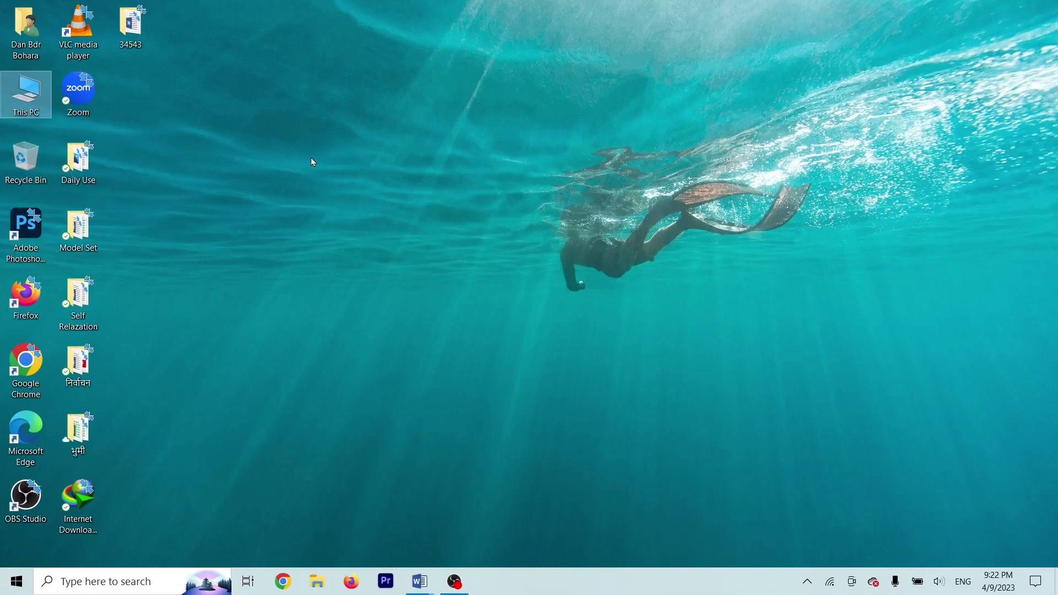
right_click(36, 101)
left_click(322, 223)
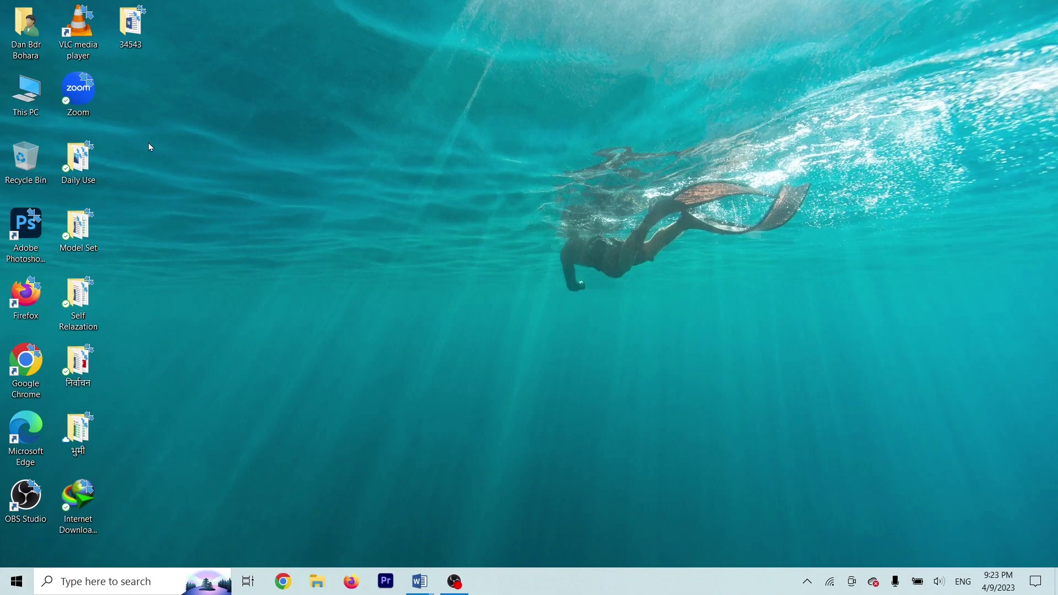
right_click(27, 90)
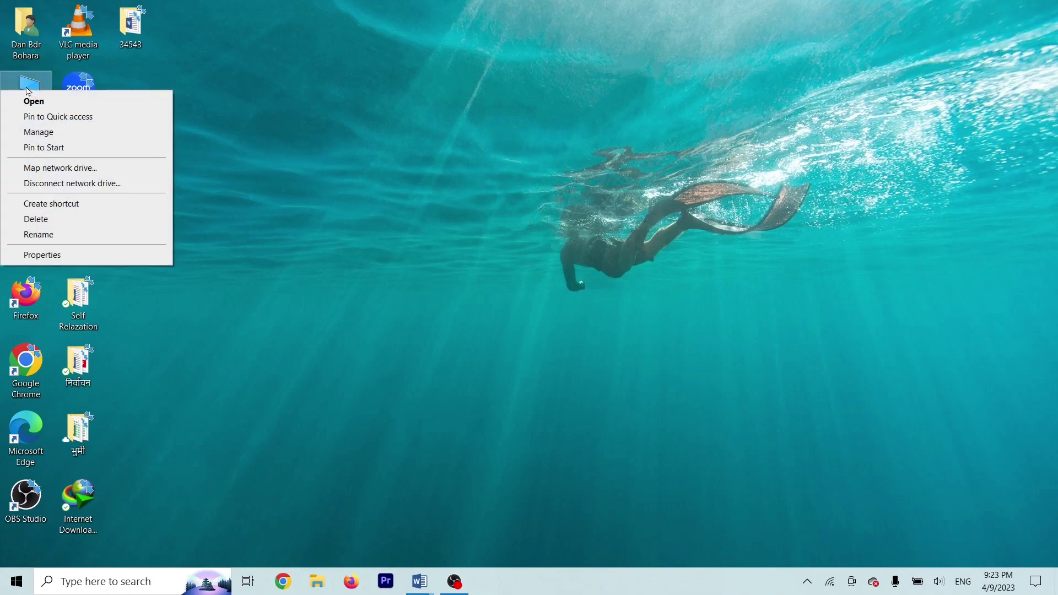
left_click(342, 170)
right_click(34, 112)
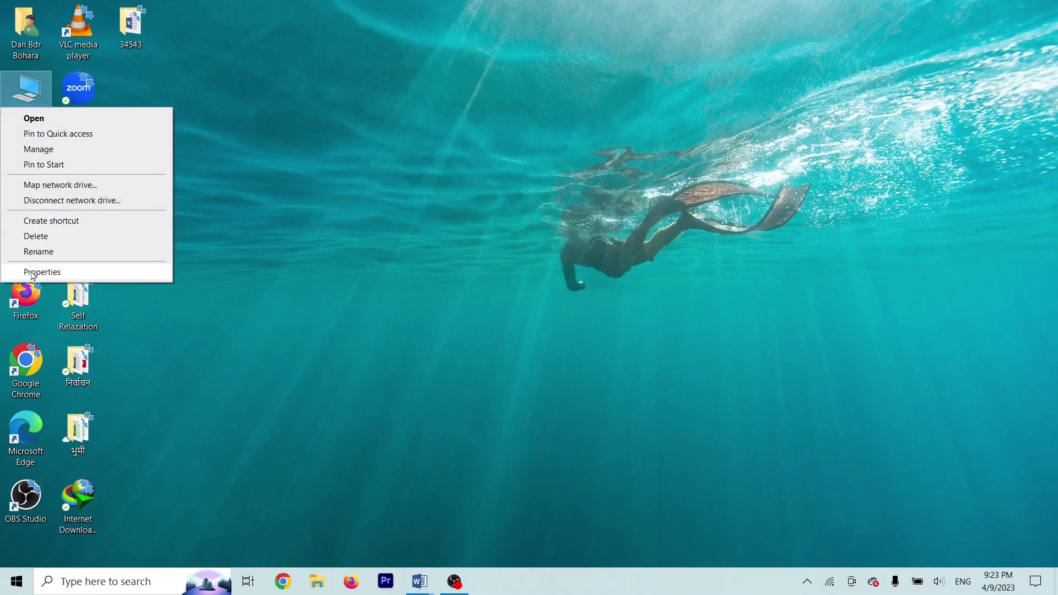
left_click(294, 182)
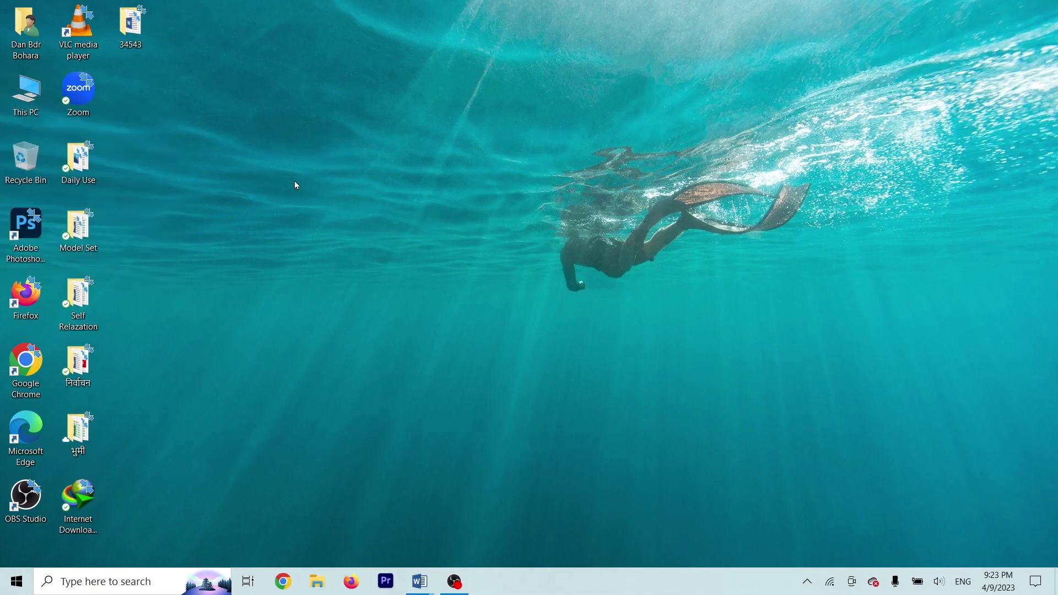
Open the properties of This PC from the desktop to show the system information.
left_click(27, 109)
key("alt+Return")
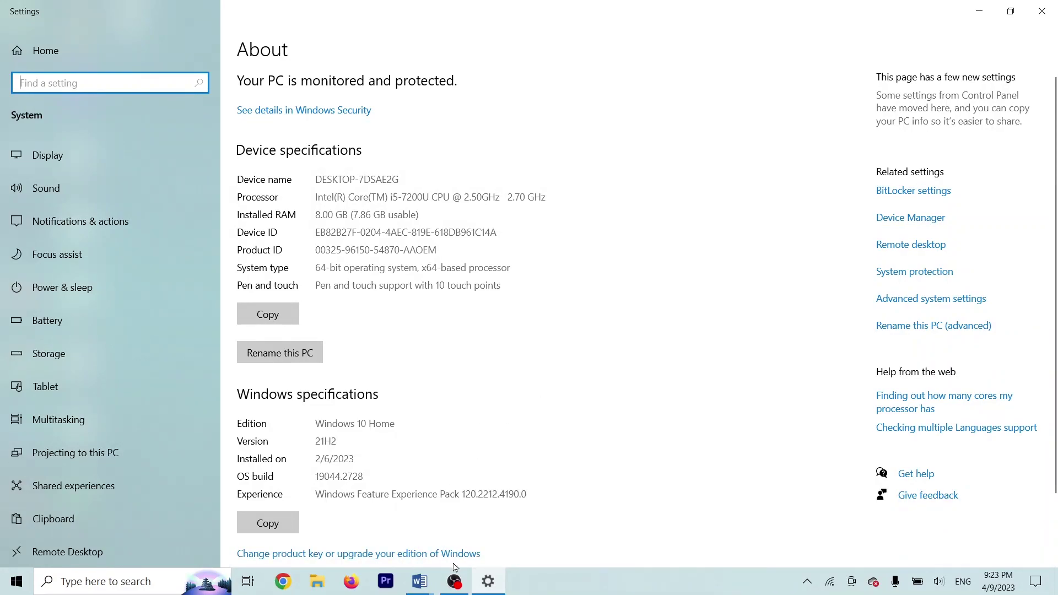
left_click(524, 421)
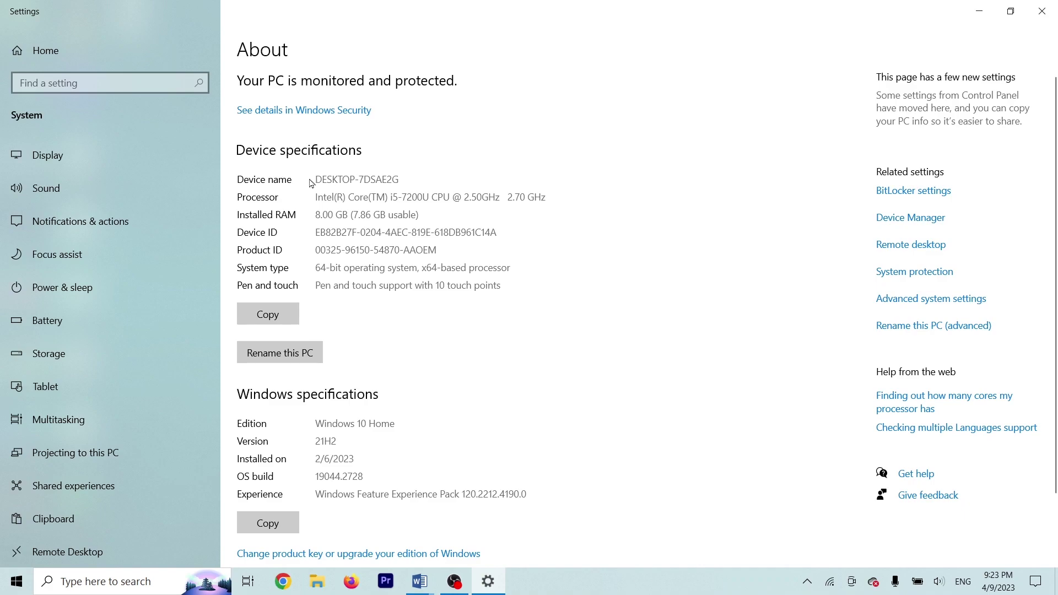
In Windows My creation.DOCX in Word, replace "Memory" with "Size" after "RAM" in question 1, and minimize the document.
mouse_move(420, 580)
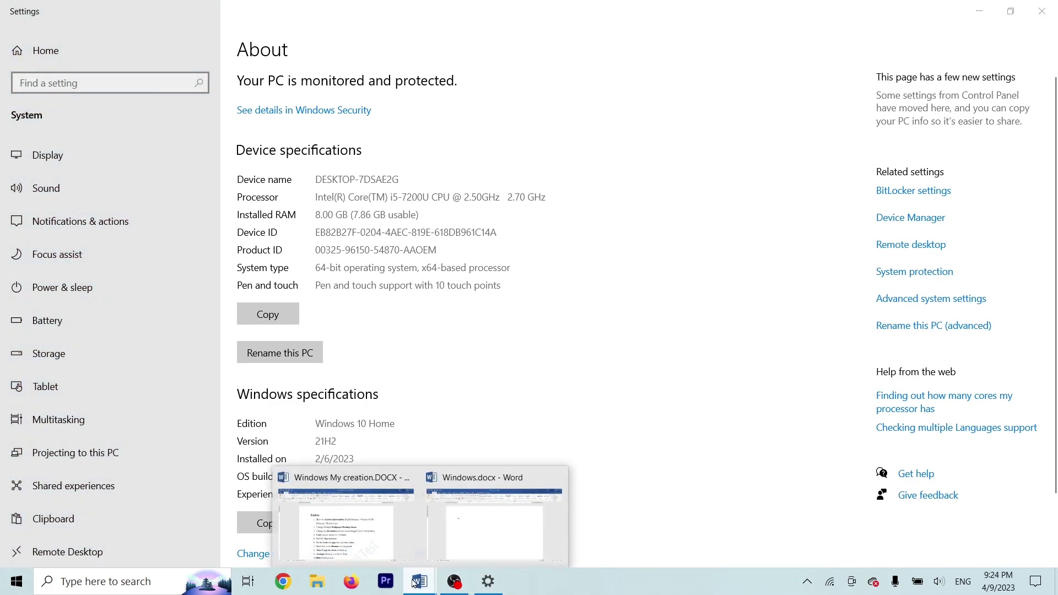
left_click(370, 540)
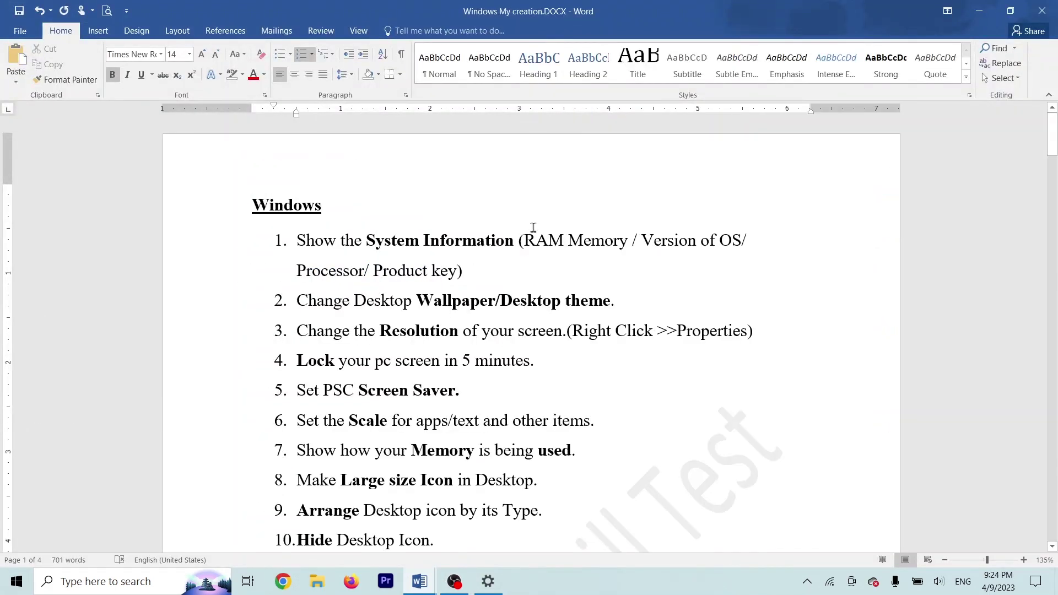
left_click_drag(524, 241, 556, 234)
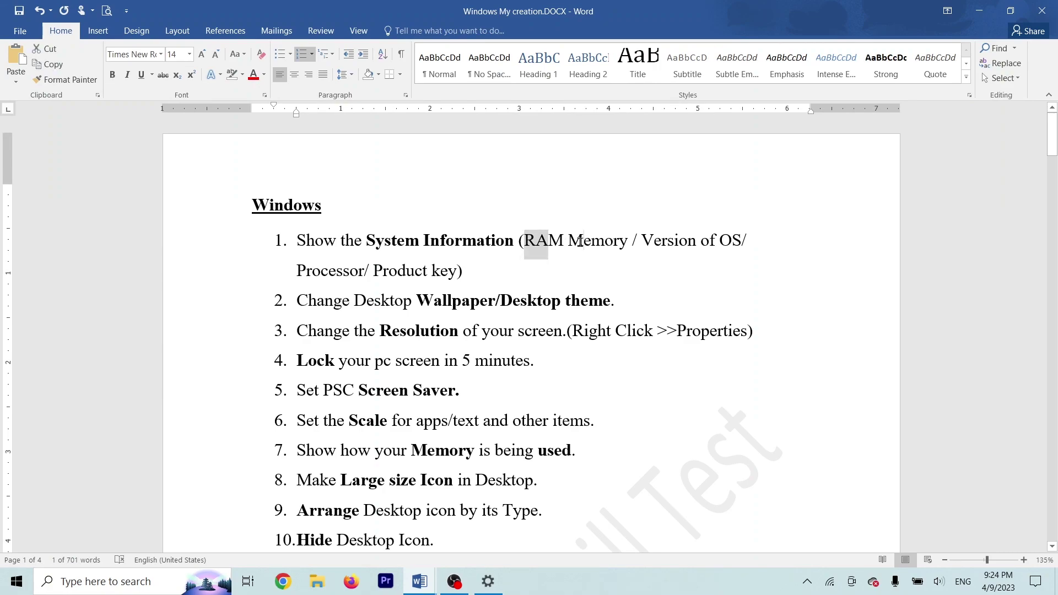
double_click(574, 247)
triple_click(573, 246)
double_click(573, 246)
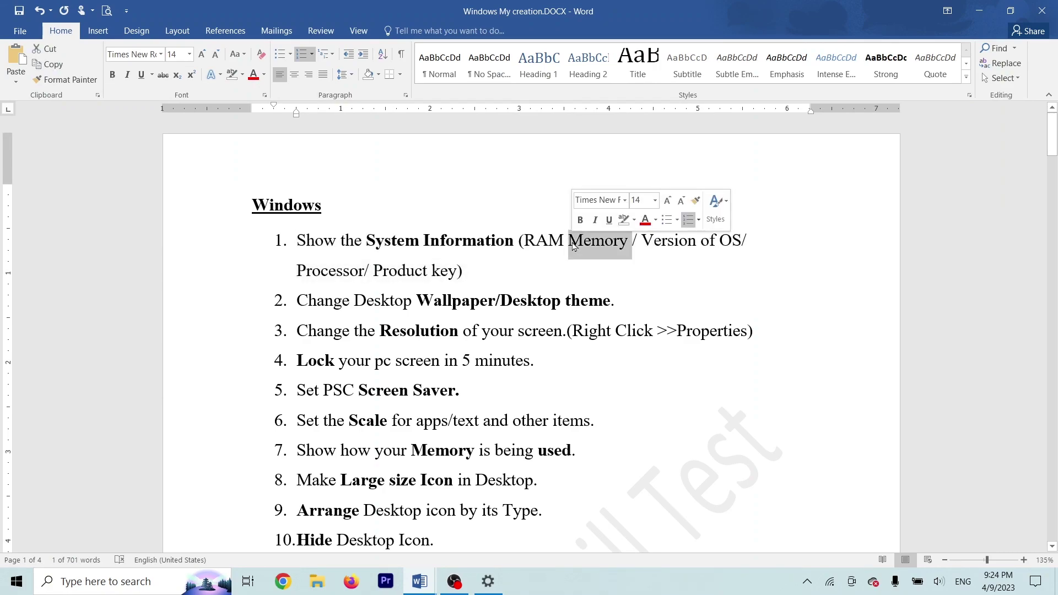
type("Size")
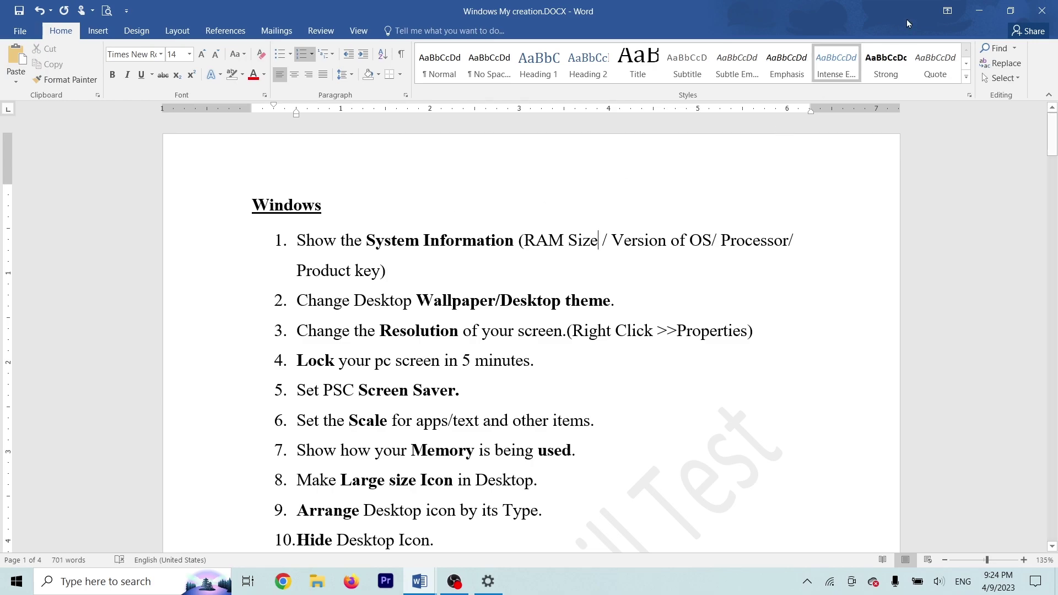
left_click(980, 11)
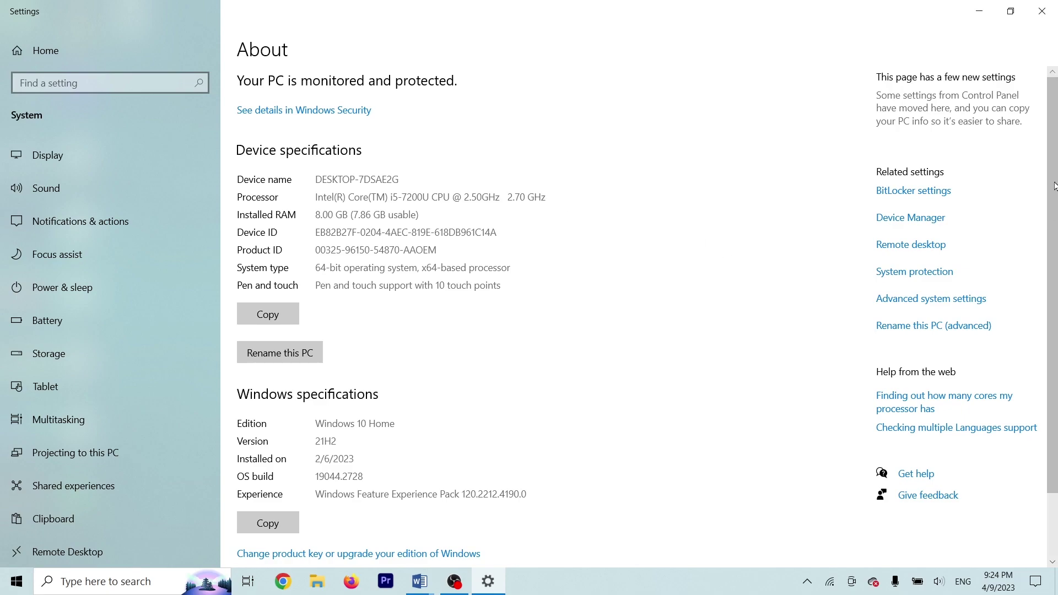
Review the device and Windows specifications on the About page, capture a full-screen screenshot of them, and close Settings.
scroll(987, 212, "down", 1)
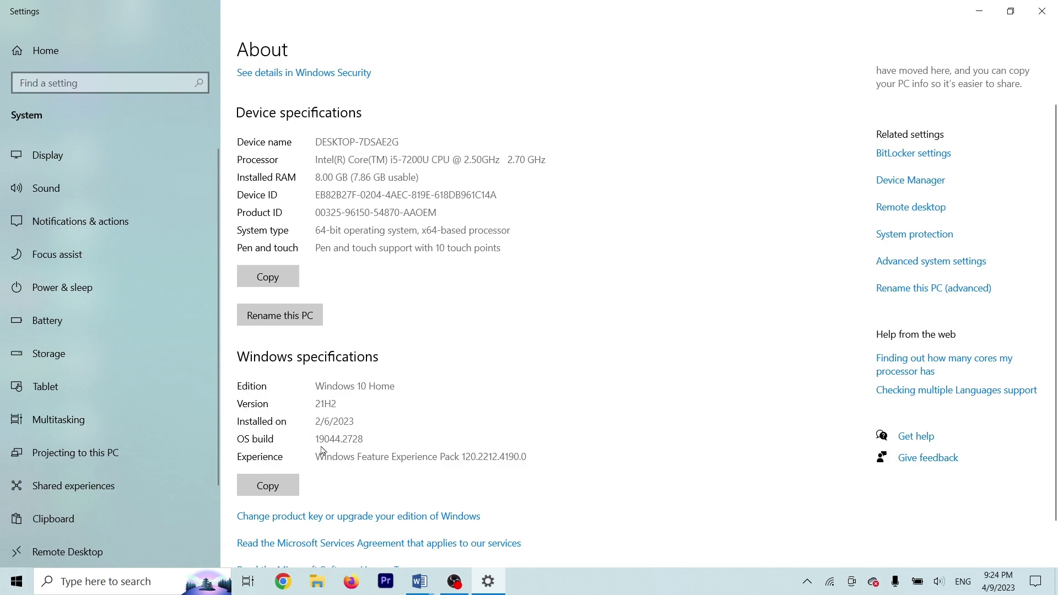
scroll(1055, 392, "down", 1)
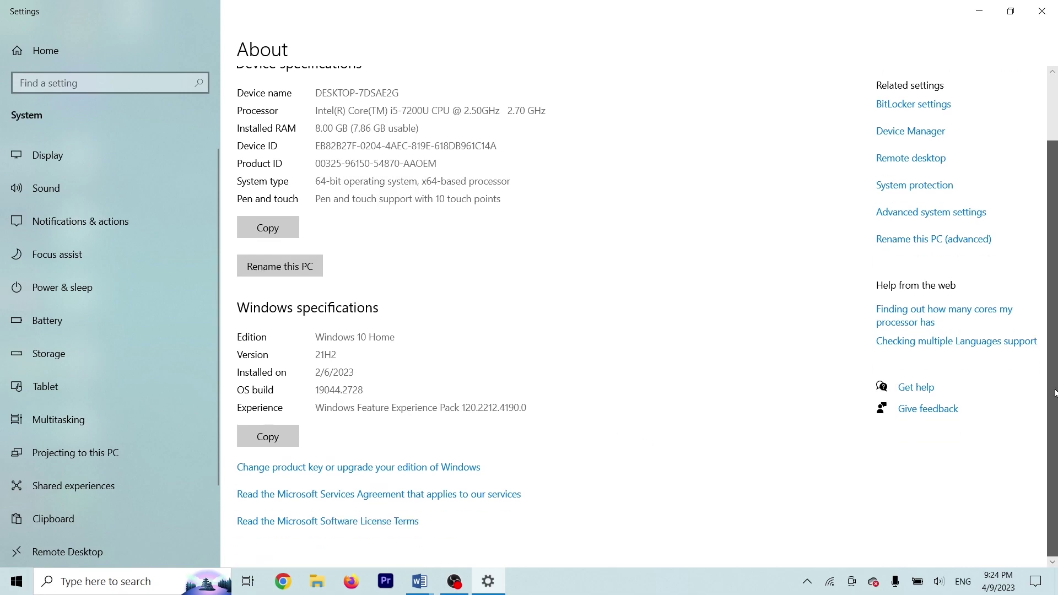
scroll(1055, 392, "up", 2)
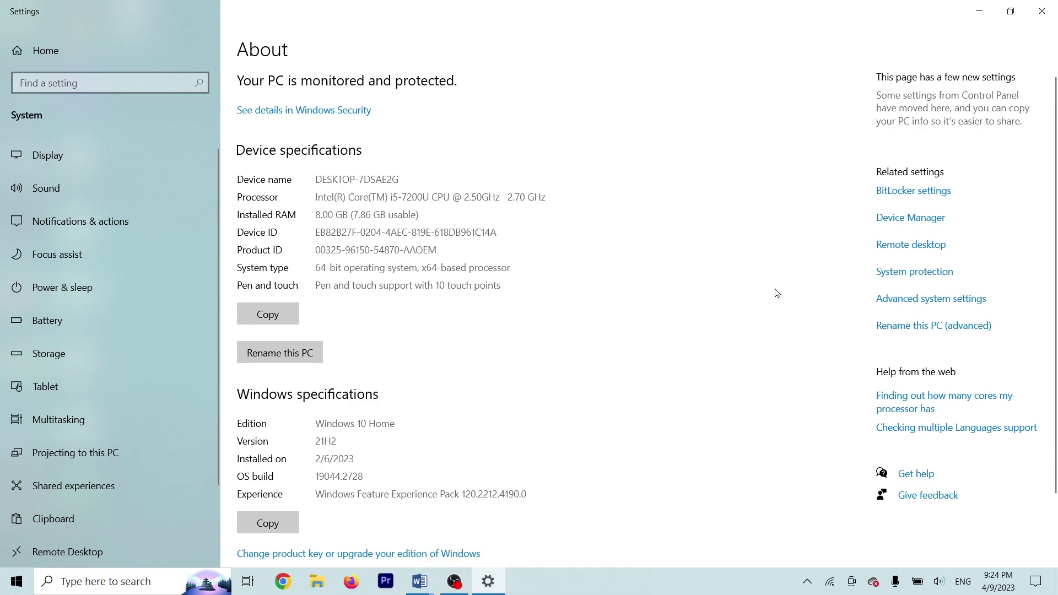
scroll(1053, 182, "down", 1)
scroll(1054, 181, "up", 1)
key("Print")
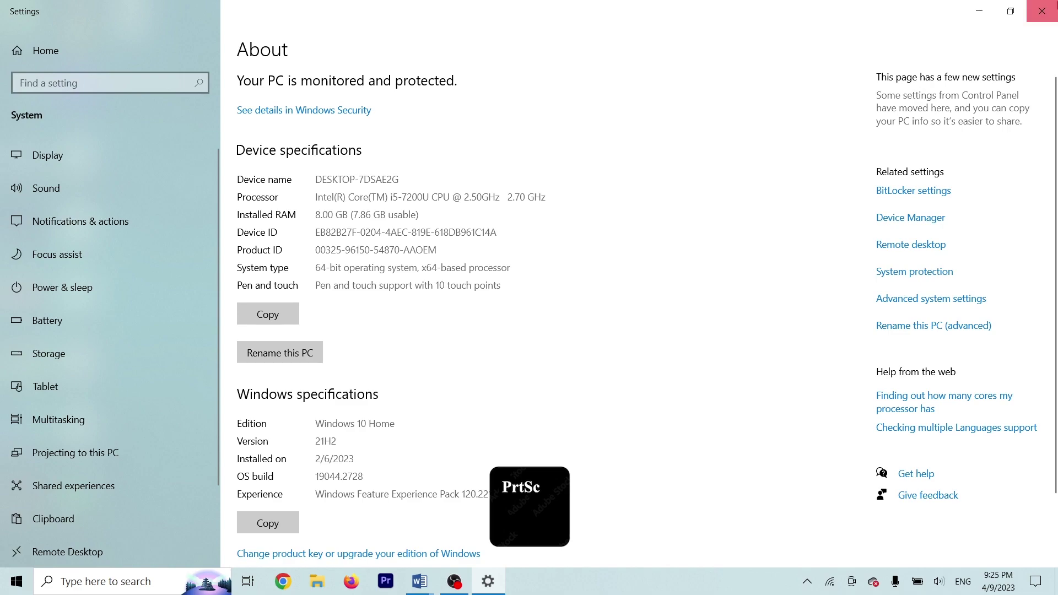
left_click(1042, 11)
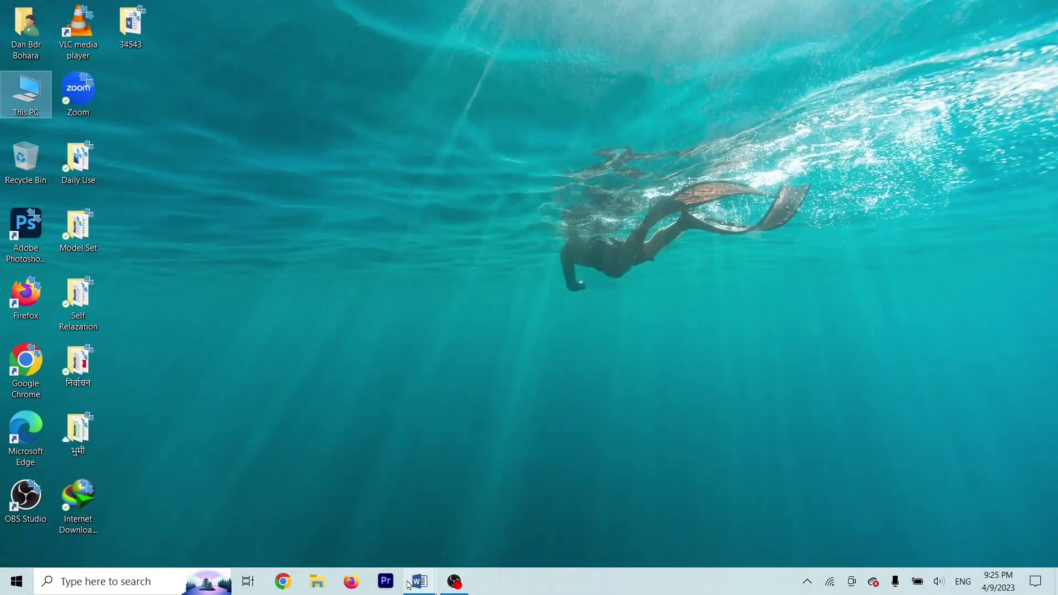
Switch to Windows.docx in Word, paste the screenshot below "Q1.", and start a new line beneath the picture.
mouse_move(419, 581)
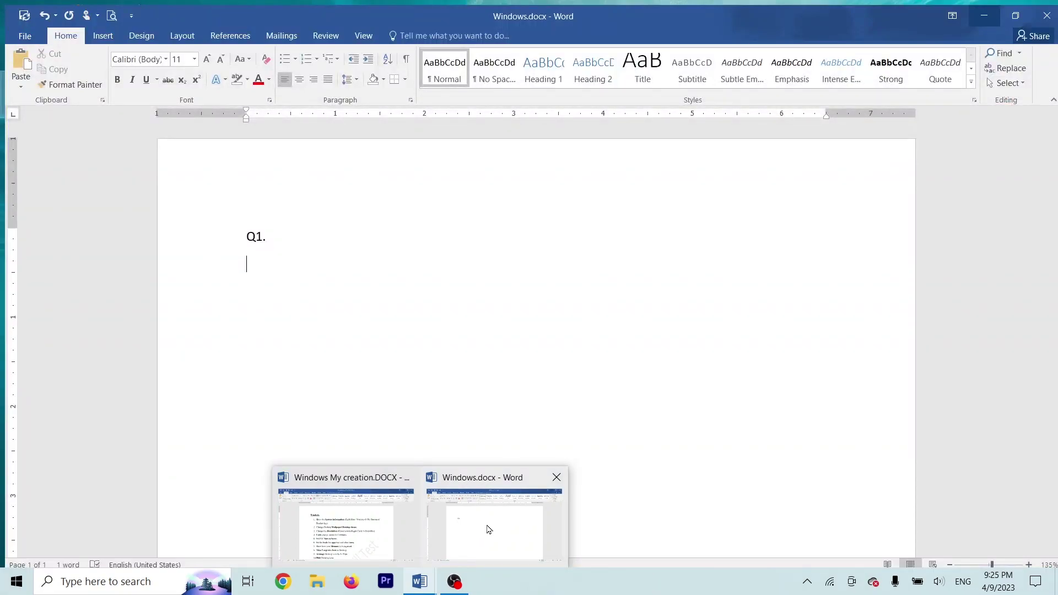
left_click(488, 529)
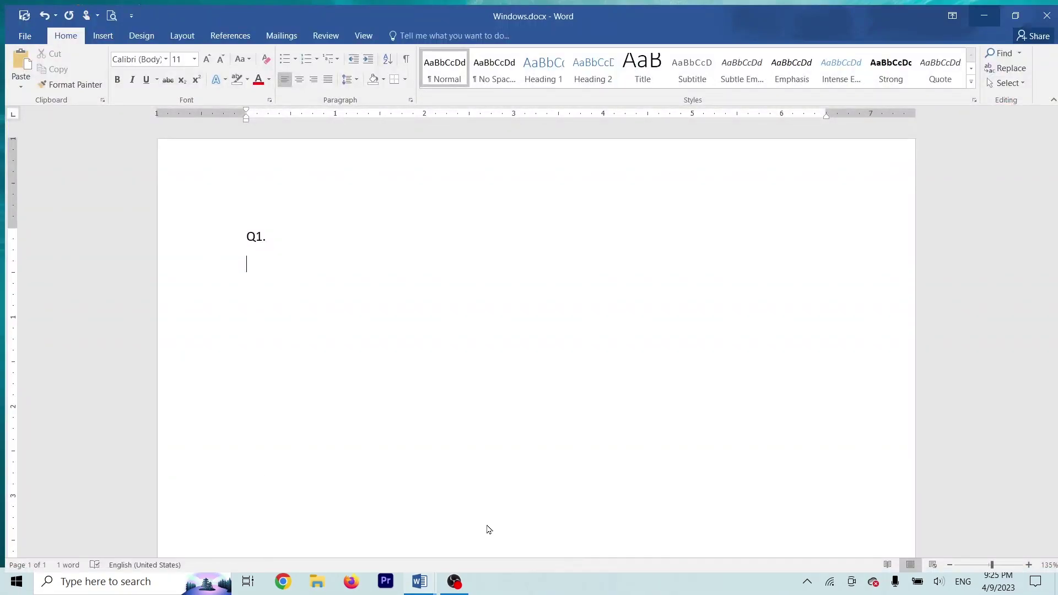
left_click(978, 14)
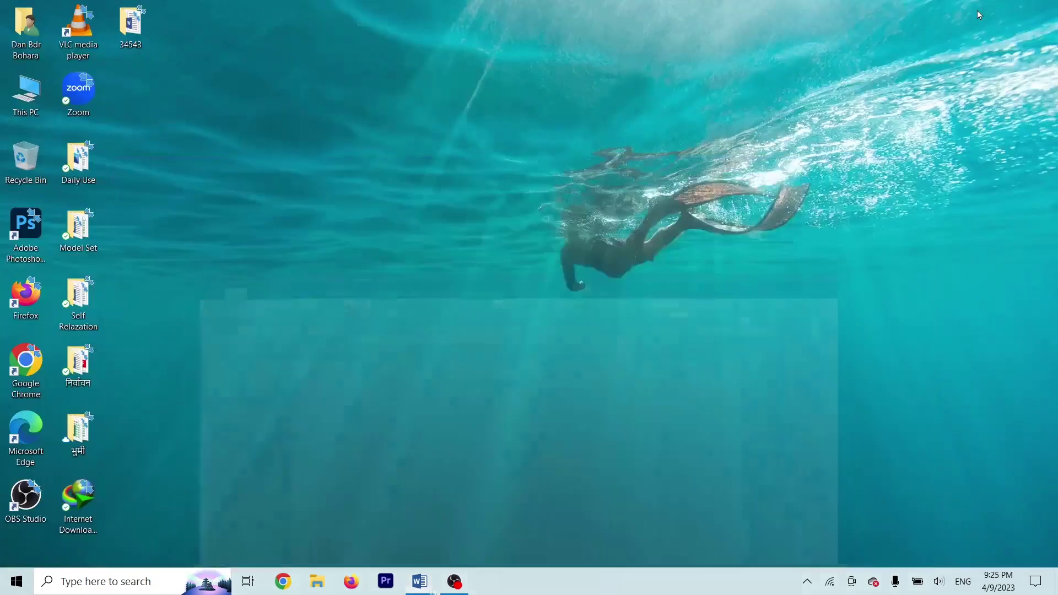
mouse_move(422, 585)
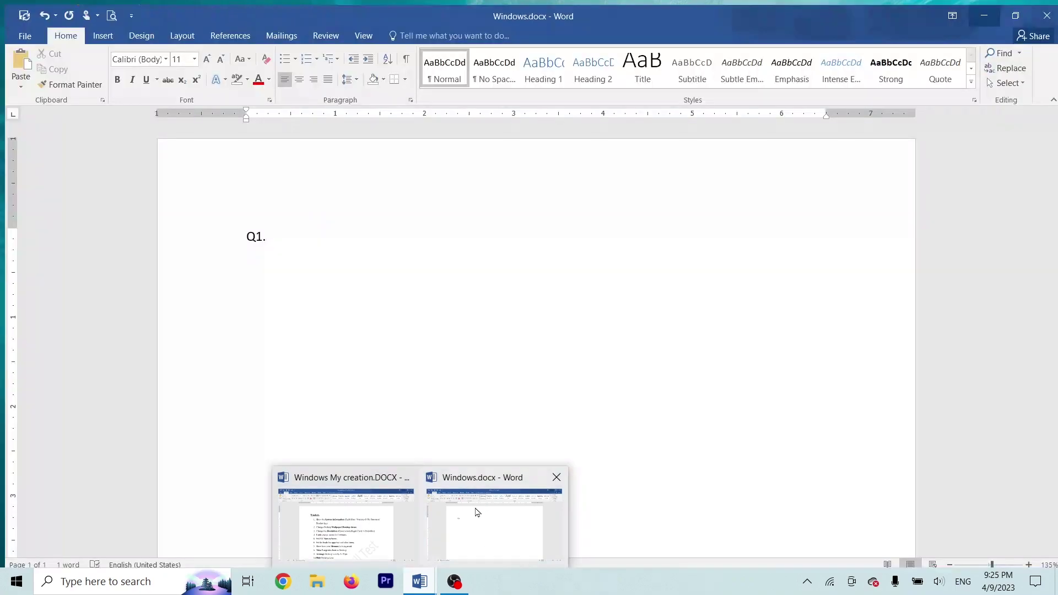
left_click(479, 510)
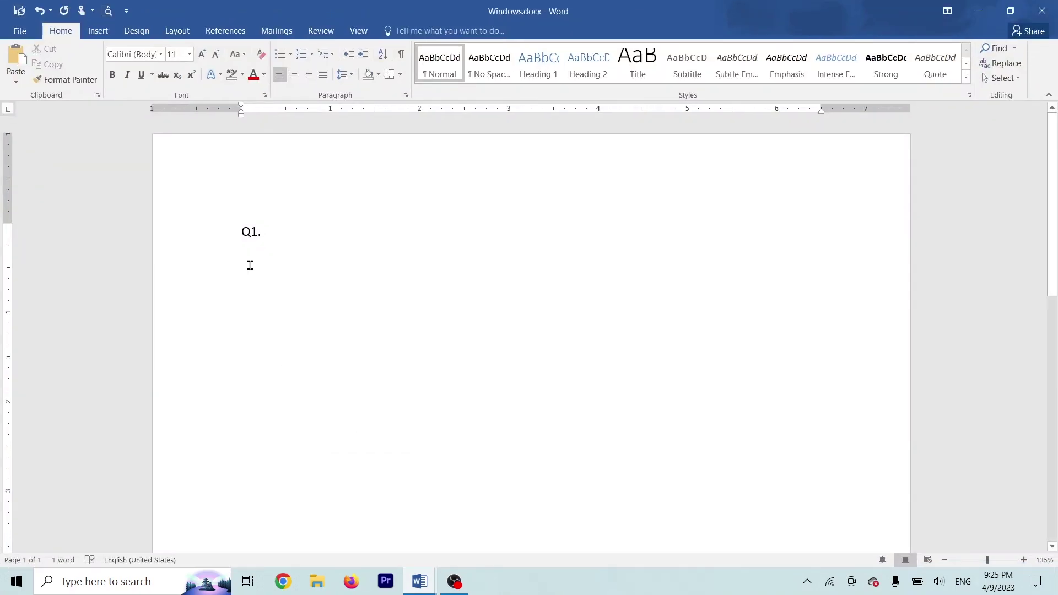
key("ctrl+v")
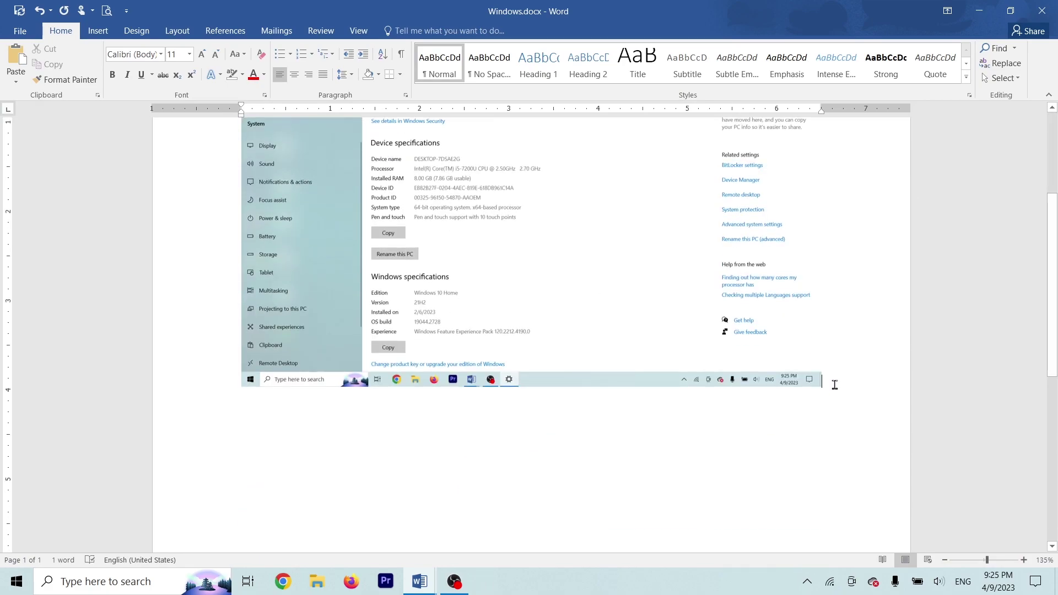
key("Return")
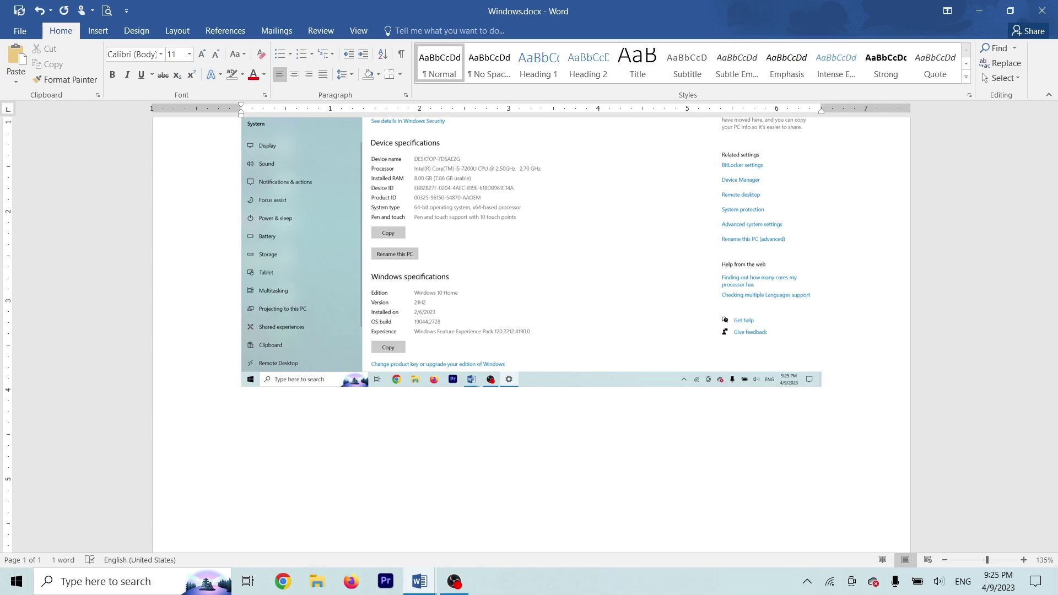
scroll(1046, 375, "down", 2)
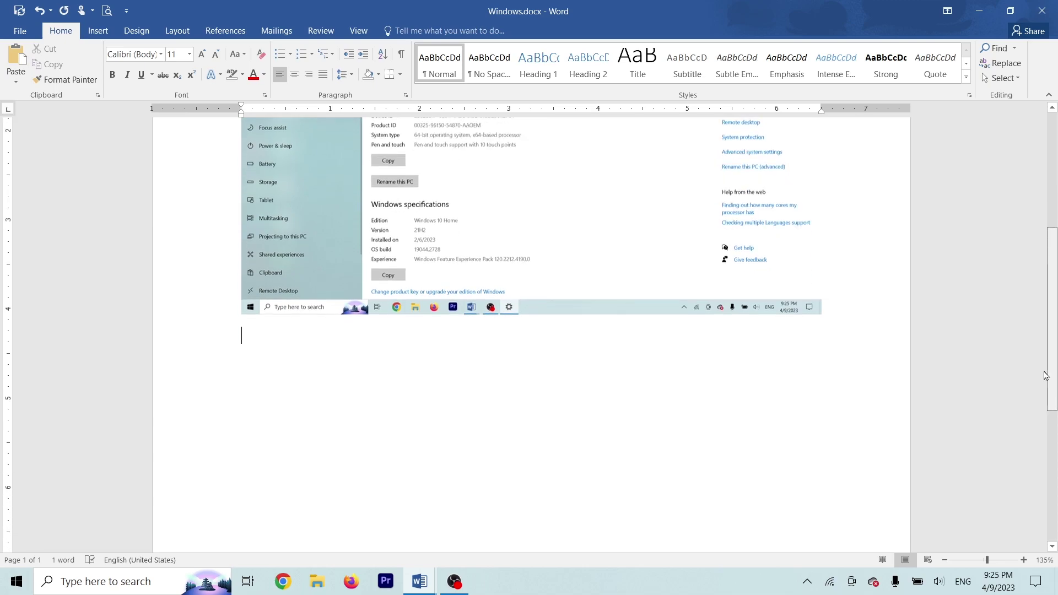
scroll(1045, 375, "down", 5)
left_click_drag(1053, 346, 1055, 335)
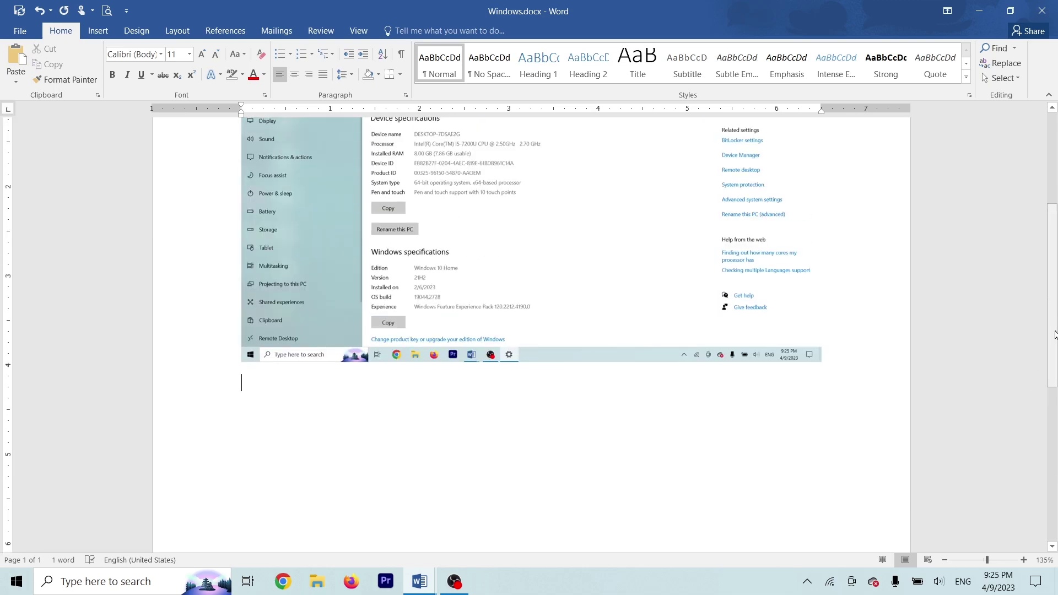
Add the heading "Q.2" below the first screenshot and switch to Windows My creation.DOCX to read question 2.
type(".2")
key("Return")
mouse_move(420, 582)
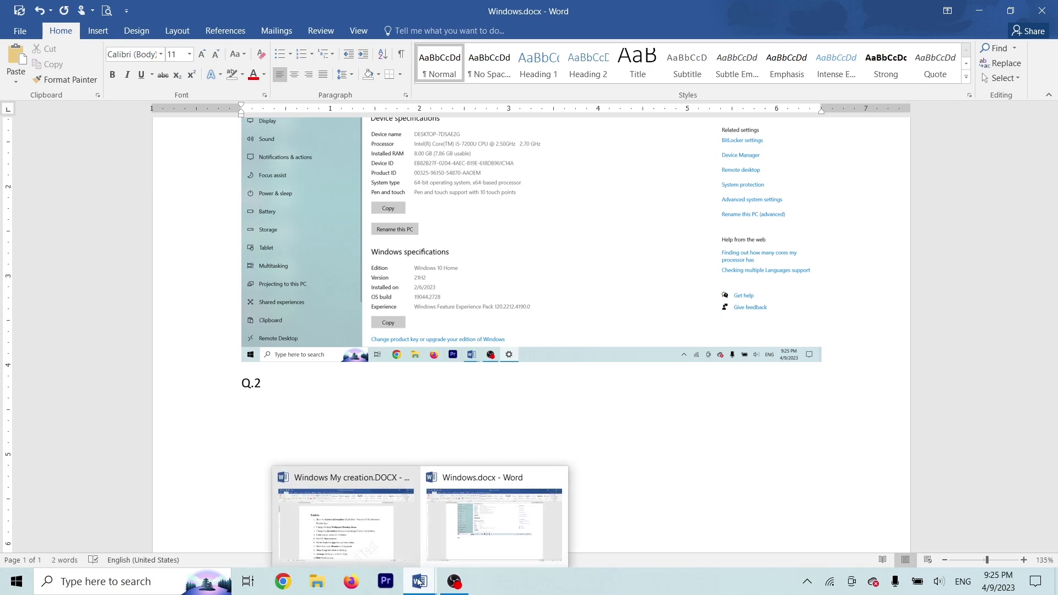
left_click(363, 545)
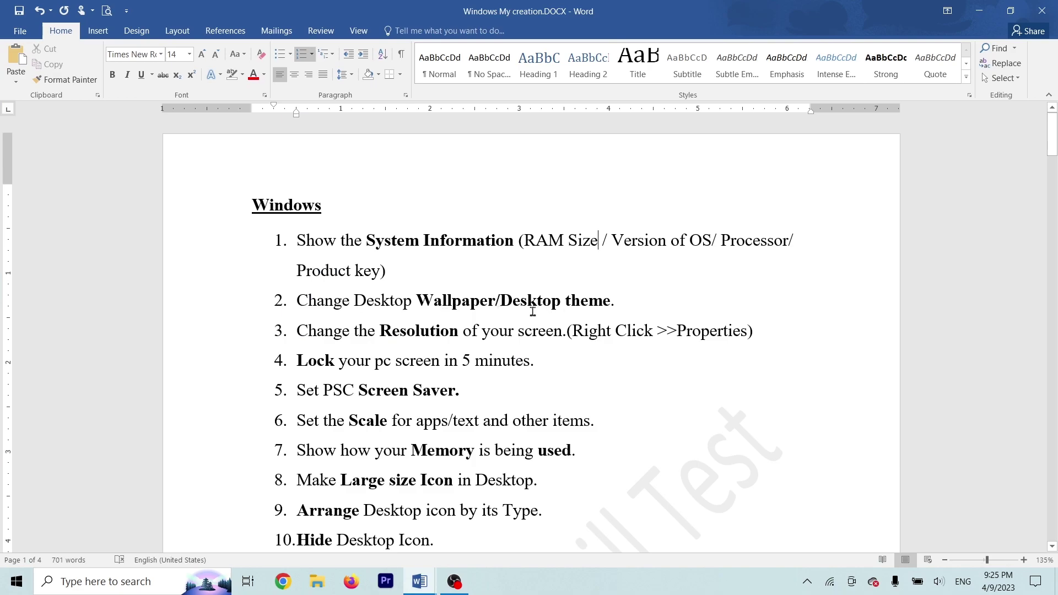
Minimize both Word documents and refresh the desktop.
left_click(982, 8)
left_click(984, 6)
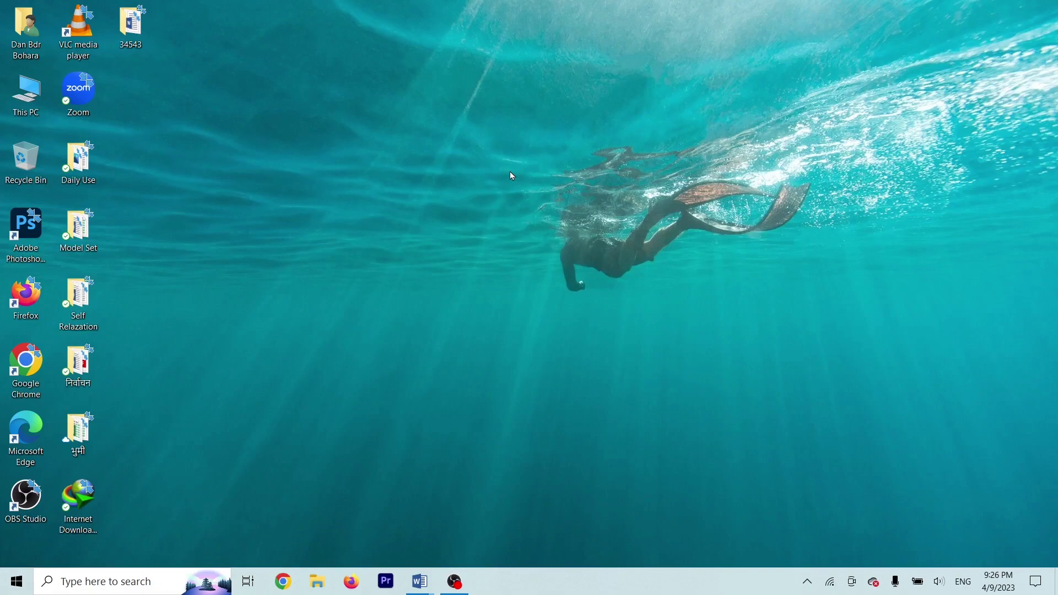
right_click(422, 165)
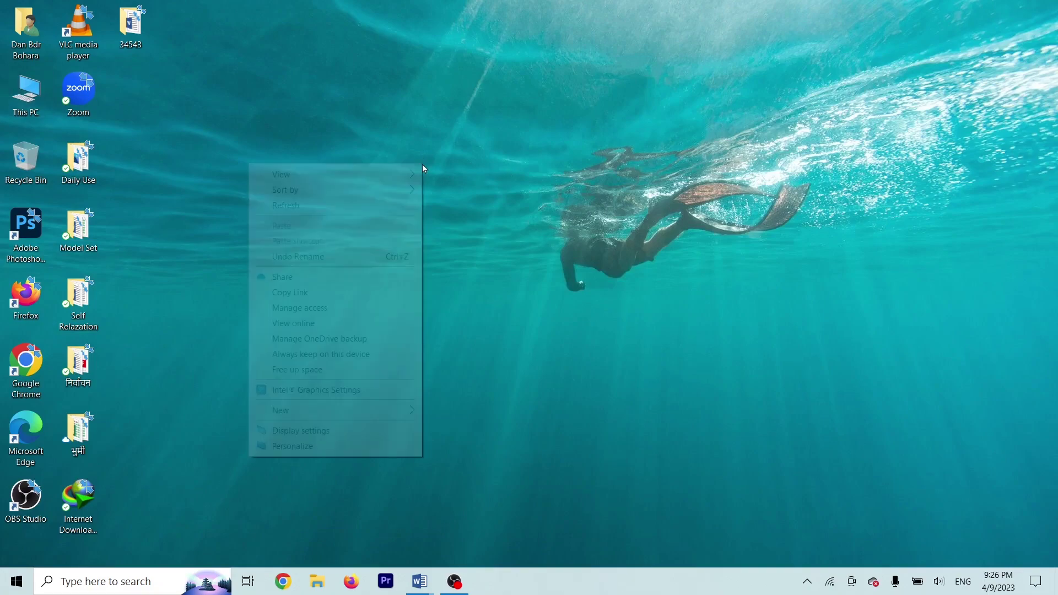
left_click(310, 214)
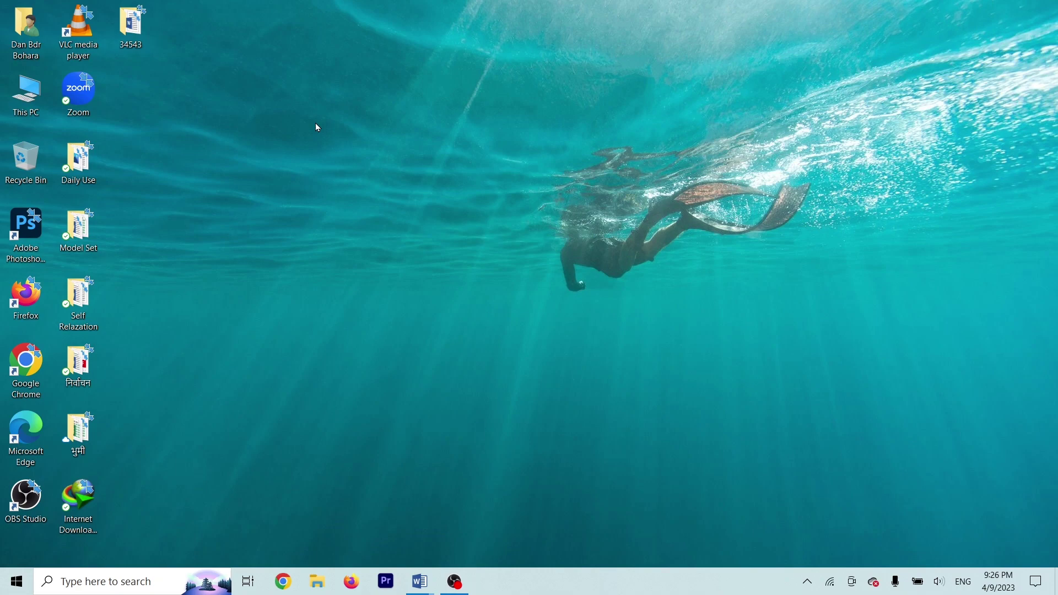
Open the Themes page of the desktop's personalization settings, capture a full-screen screenshot of it, and close Settings.
right_click(412, 231)
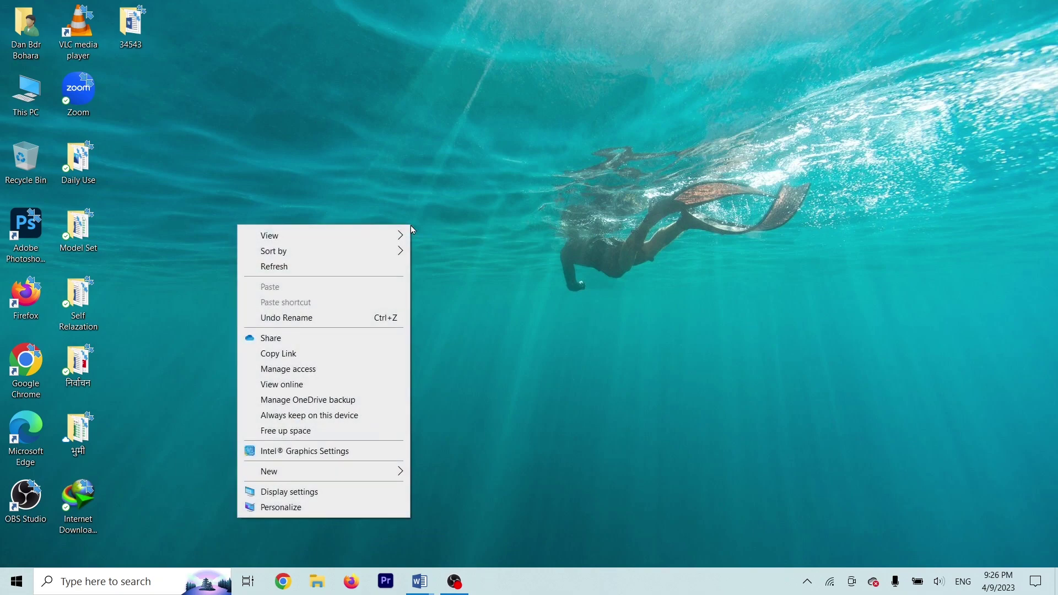
left_click(291, 508)
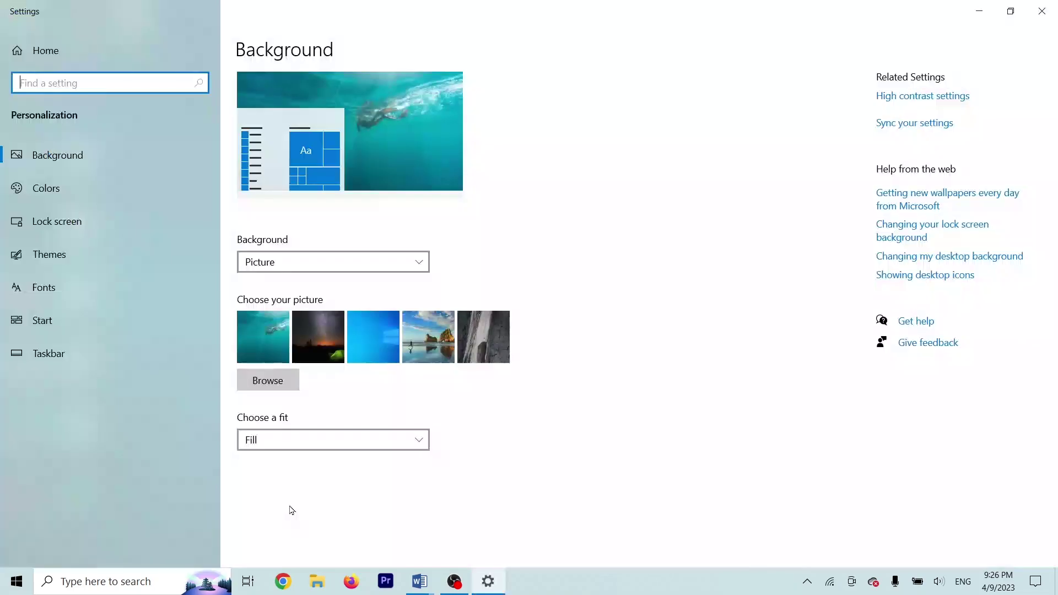
left_click(103, 159)
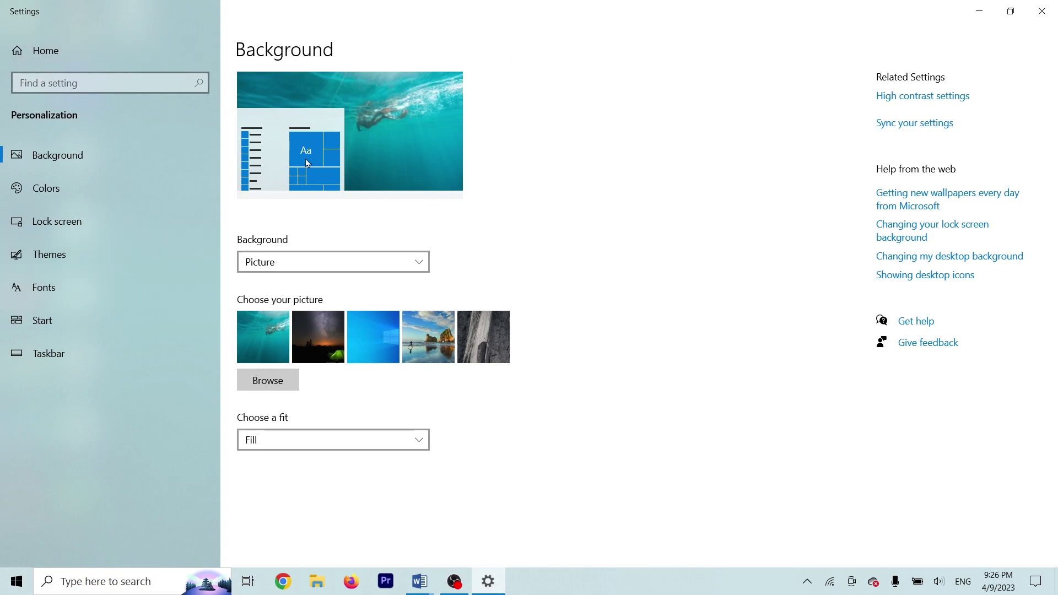
left_click(108, 263)
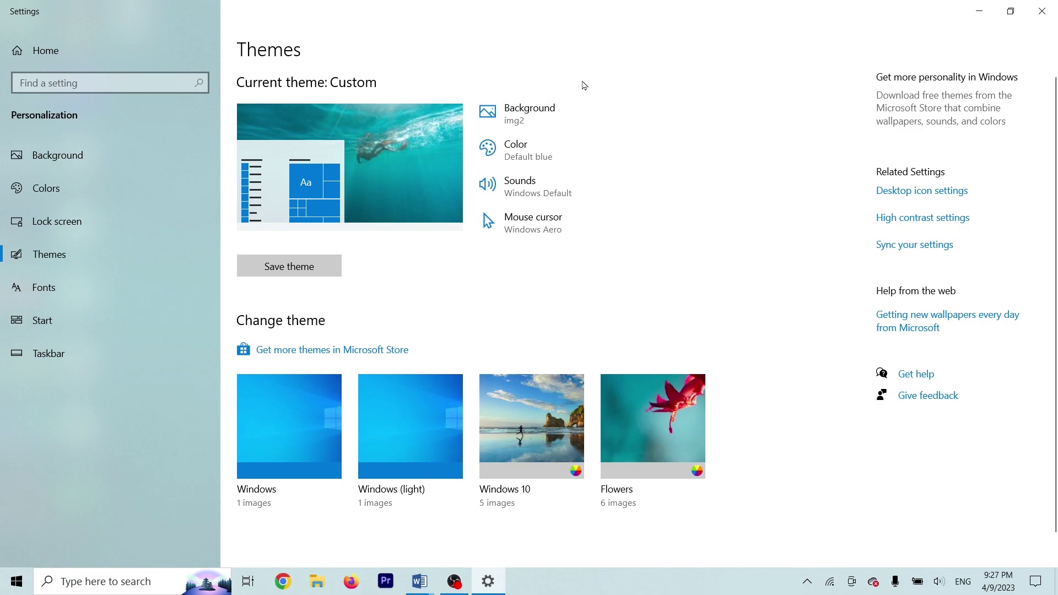
key("Print")
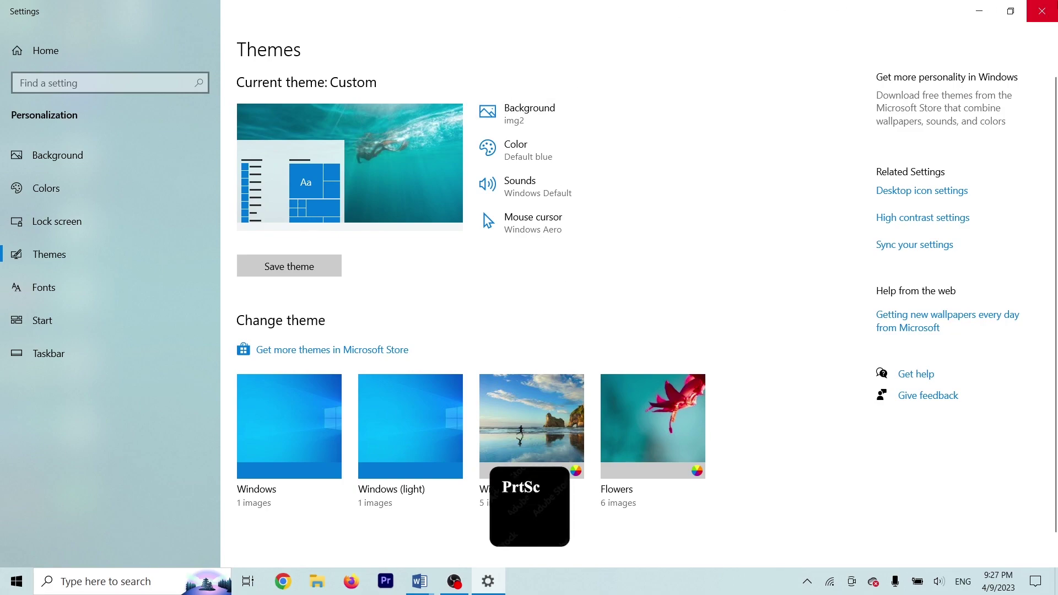
left_click(1042, 11)
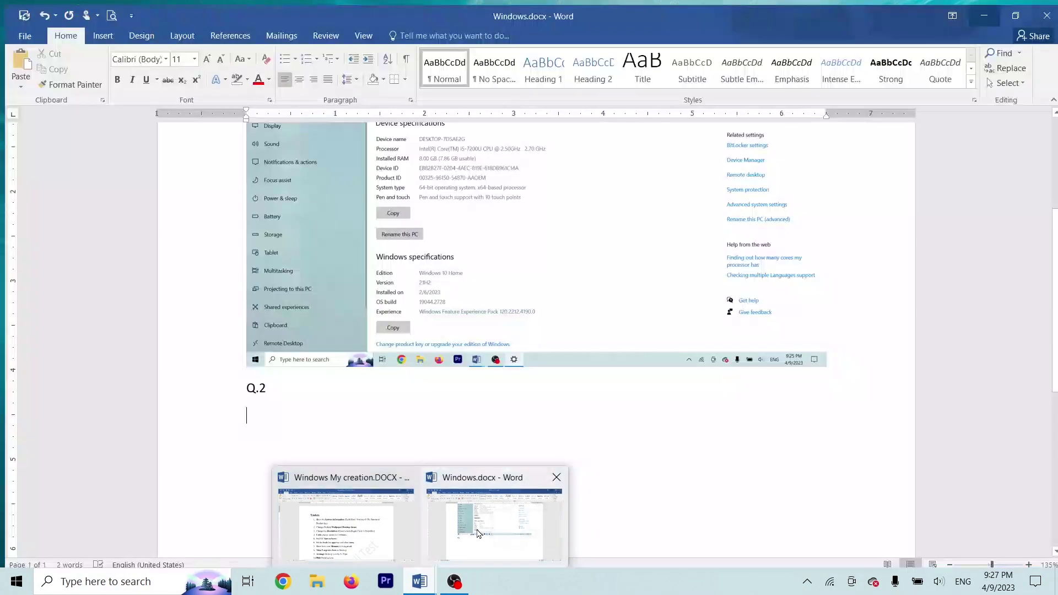
Switch to Windows.docx in Word and paste the Themes screenshot below "Q.2".
left_click(499, 518)
key("ctrl+v")
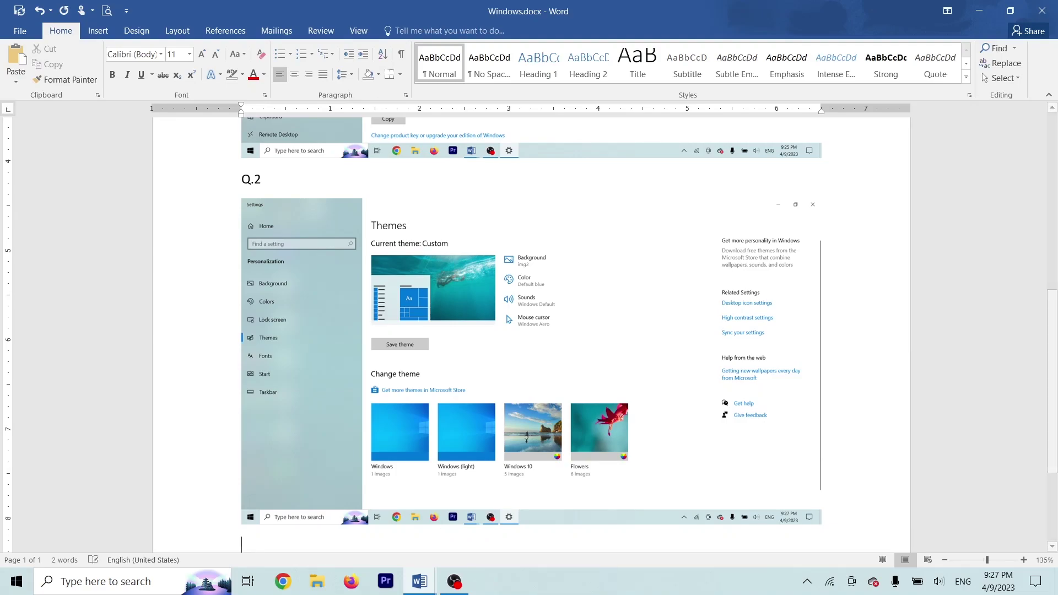
scroll(1052, 295, "up", 1)
scroll(1053, 295, "up", 4)
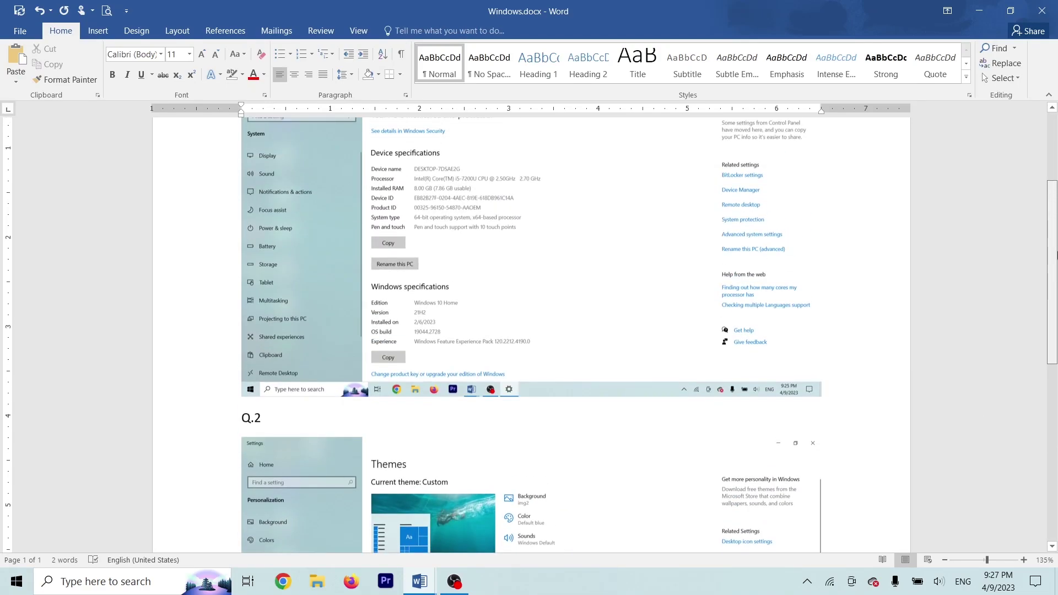
scroll(1005, 481, "down", 6)
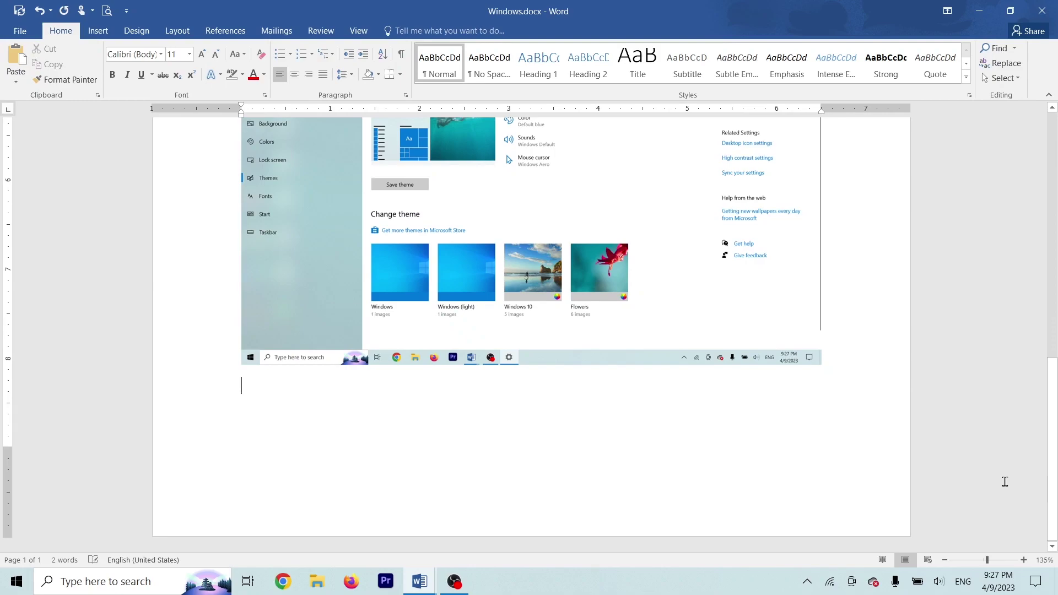
Insert a page break after the Themes screenshot and add the heading "Q.3." with a new line beneath it.
key("ctrl+Return")
type("Q")
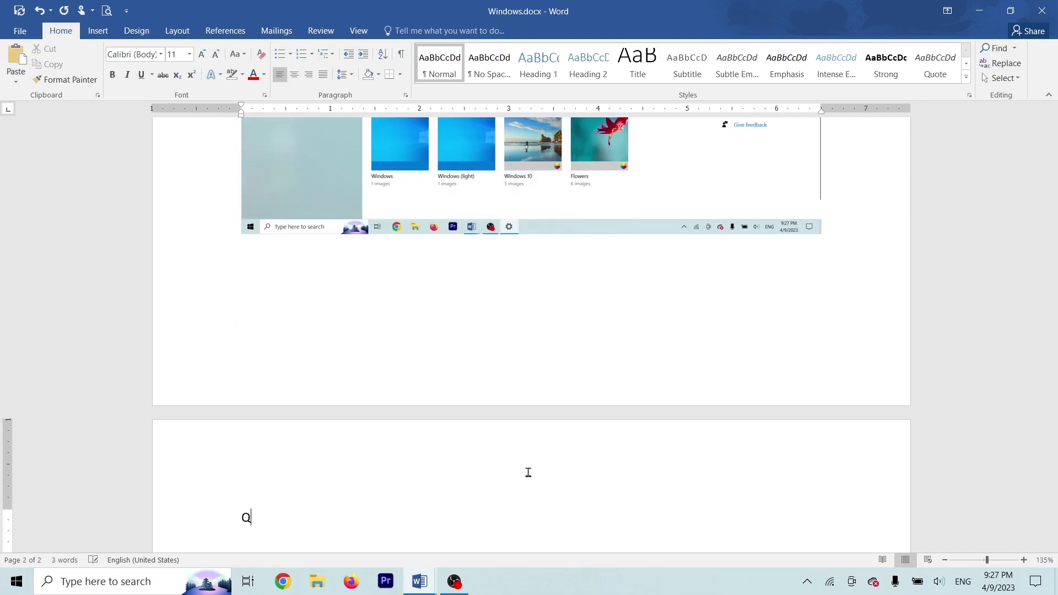
type(".3.")
left_click_drag(1050, 318, 1050, 372)
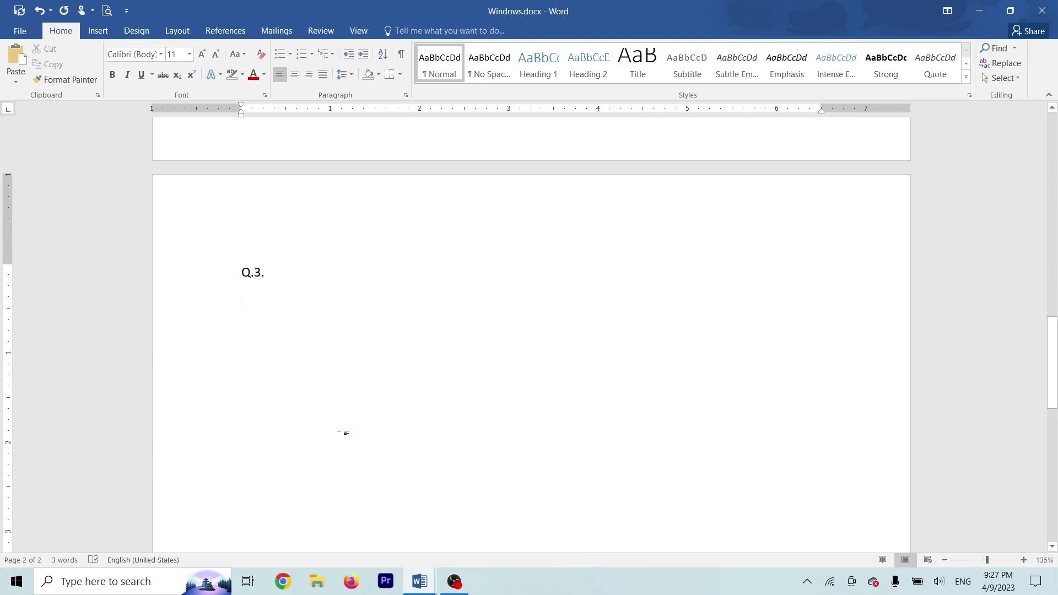
Check question 3 in Windows My creation.DOCX, then minimize both documents and open the Display settings from the desktop.
key("alt+Tab")
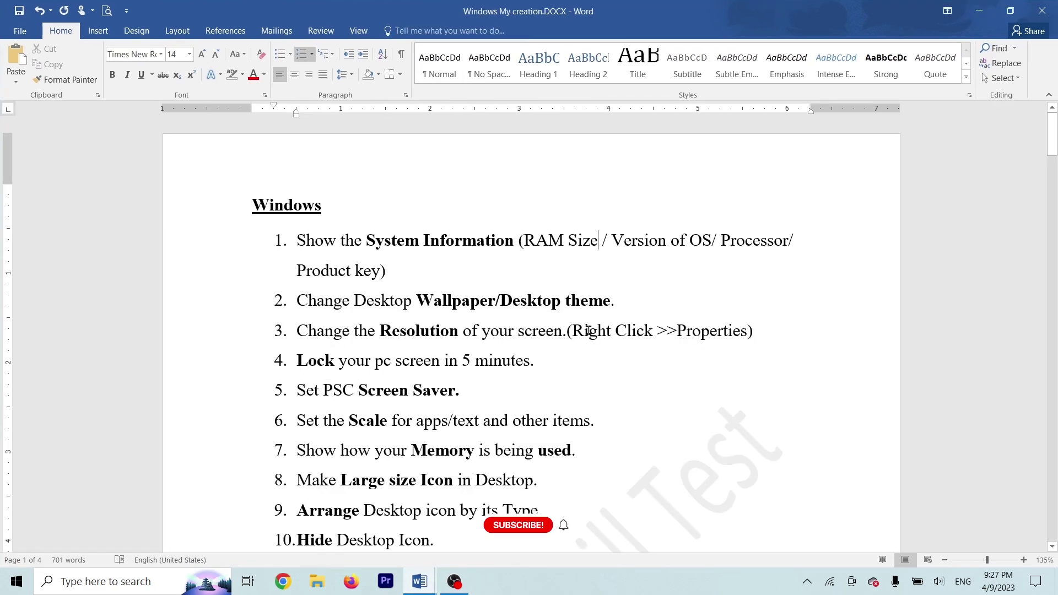
left_click(991, 7)
left_click(991, 7)
right_click(551, 191)
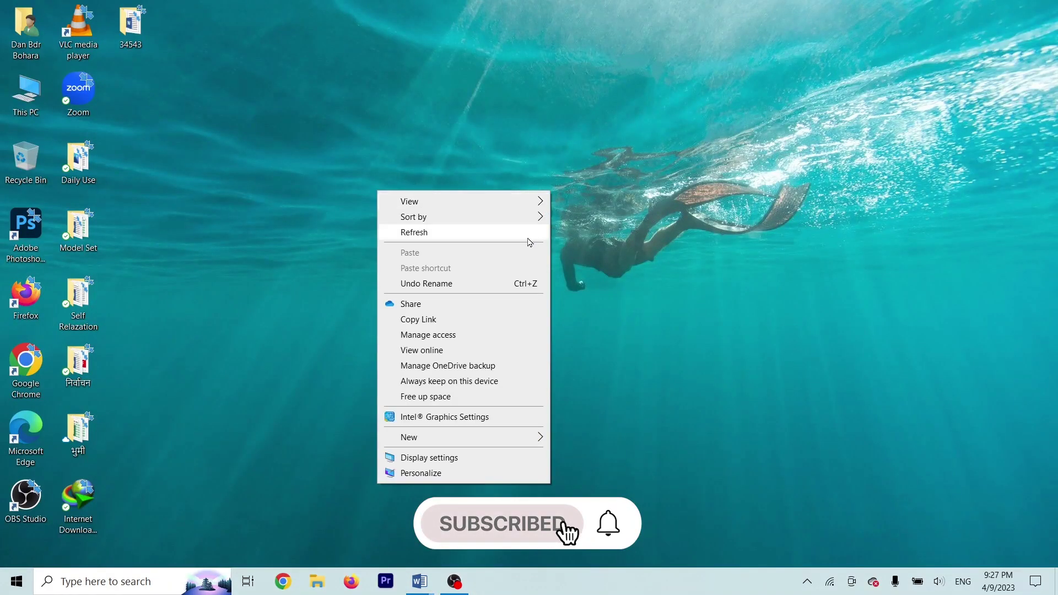
left_click(412, 464)
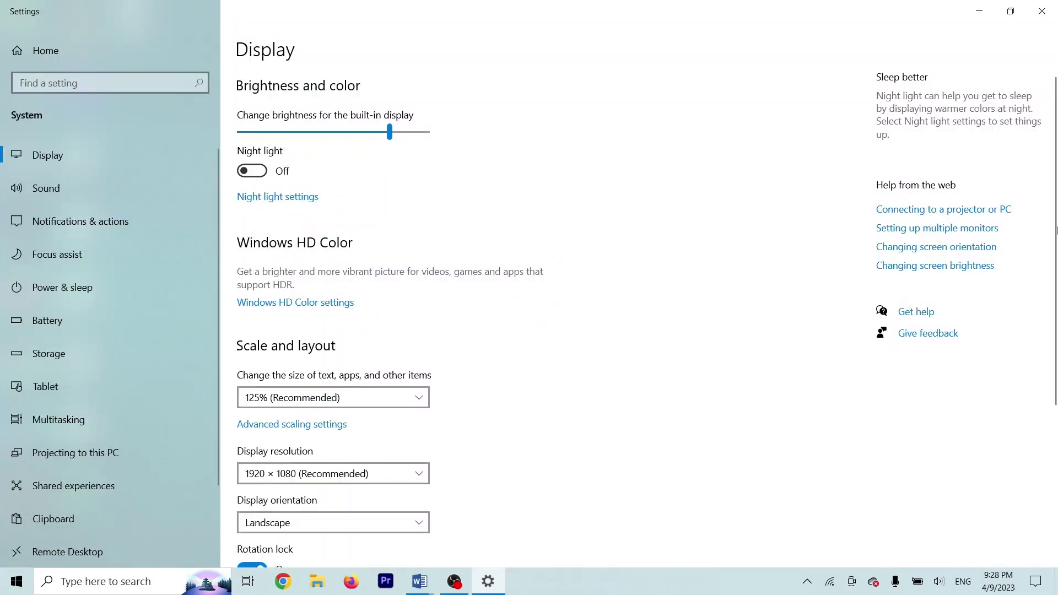
Expand the list of display resolutions, capture a full-screen screenshot of the options, and close Settings without changing the resolution.
left_click_drag(1054, 321, 1054, 369)
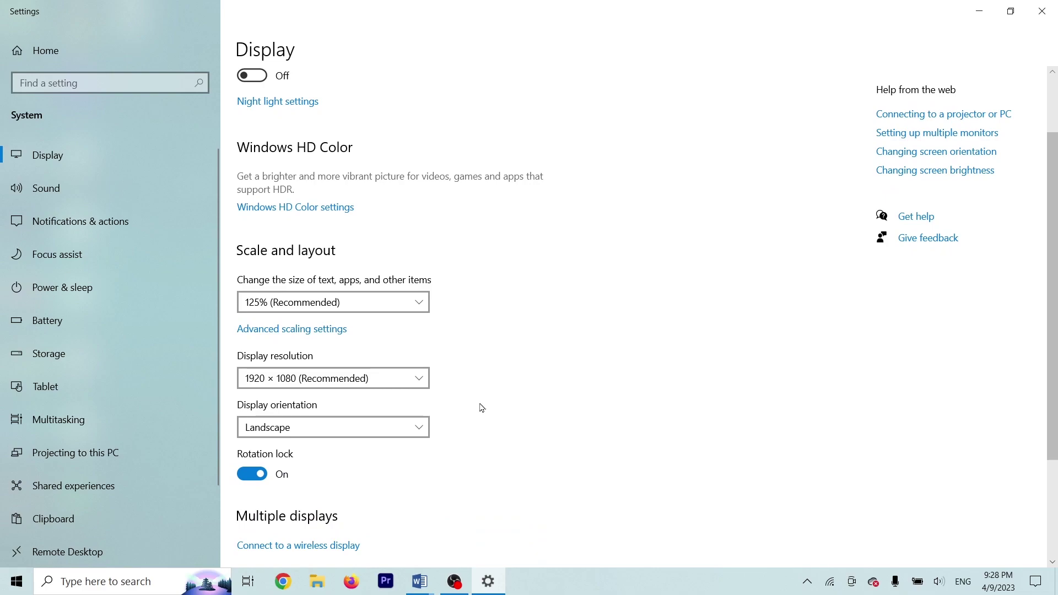
left_click(346, 383)
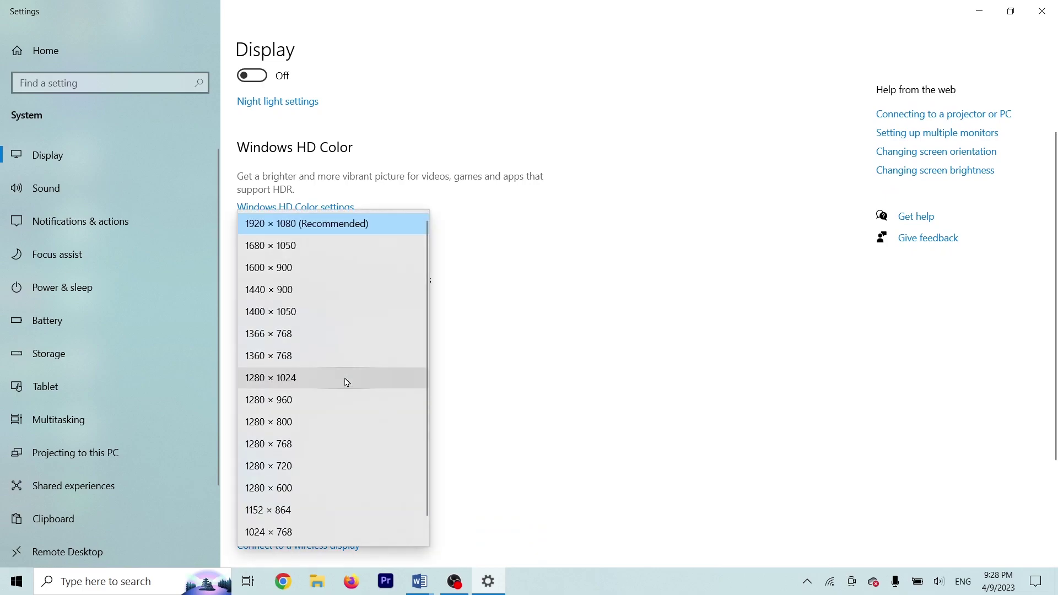
left_click(601, 258)
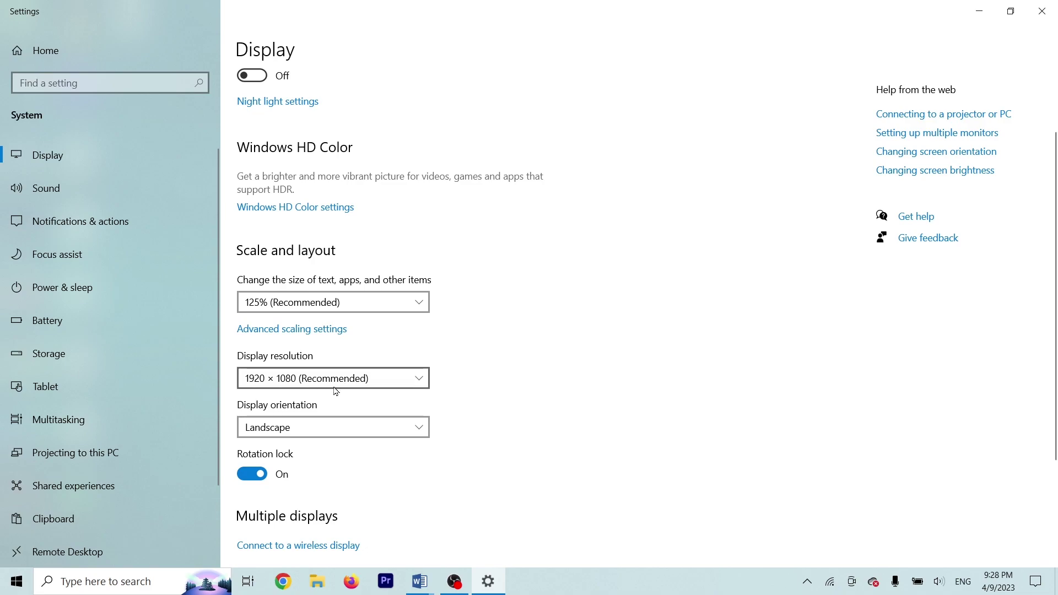
left_click(405, 381)
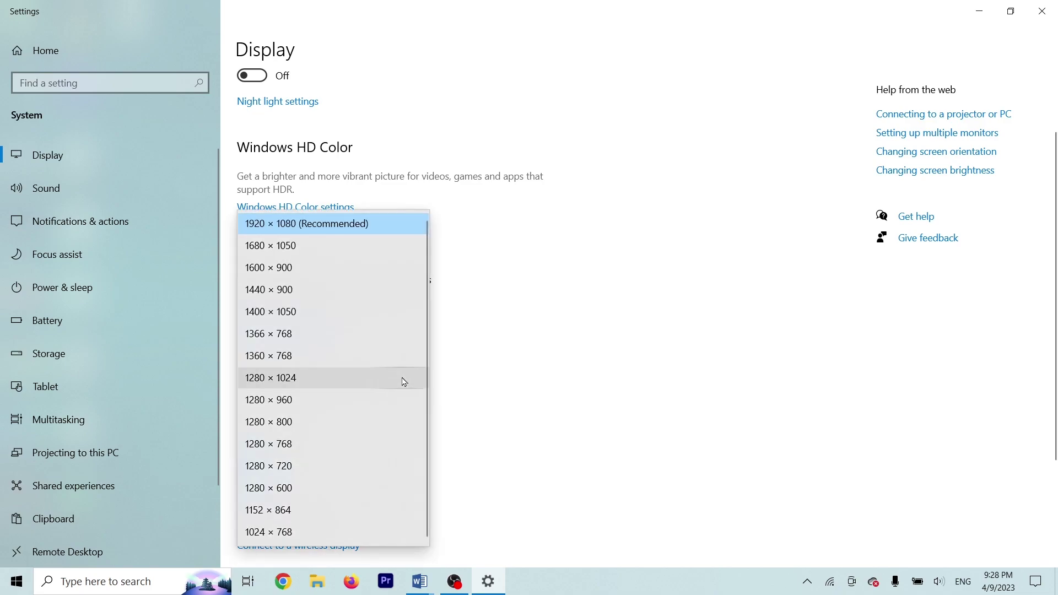
left_click(765, 298)
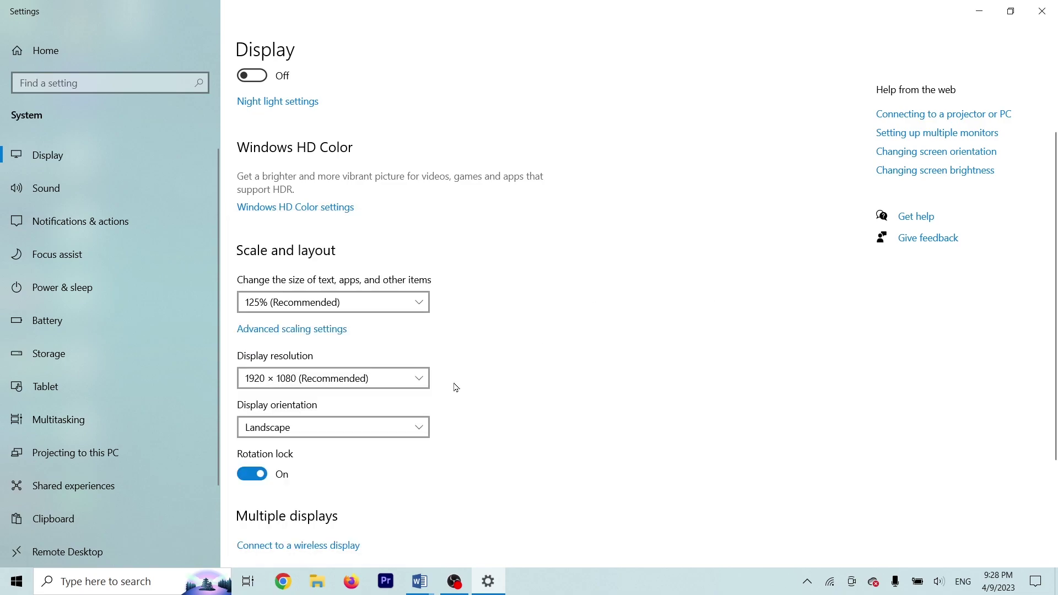
left_click(416, 377)
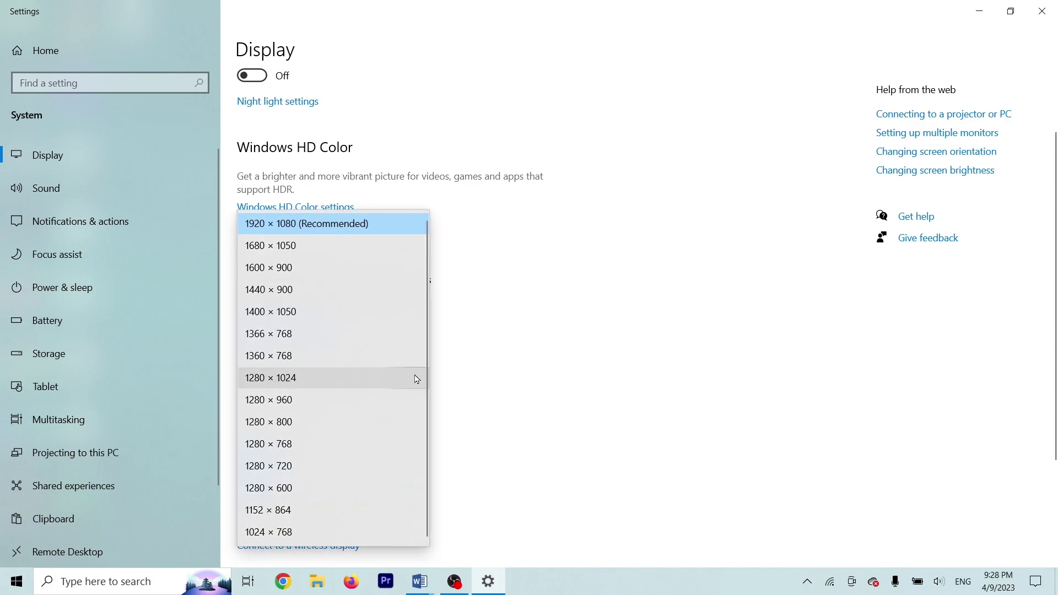
key("Print")
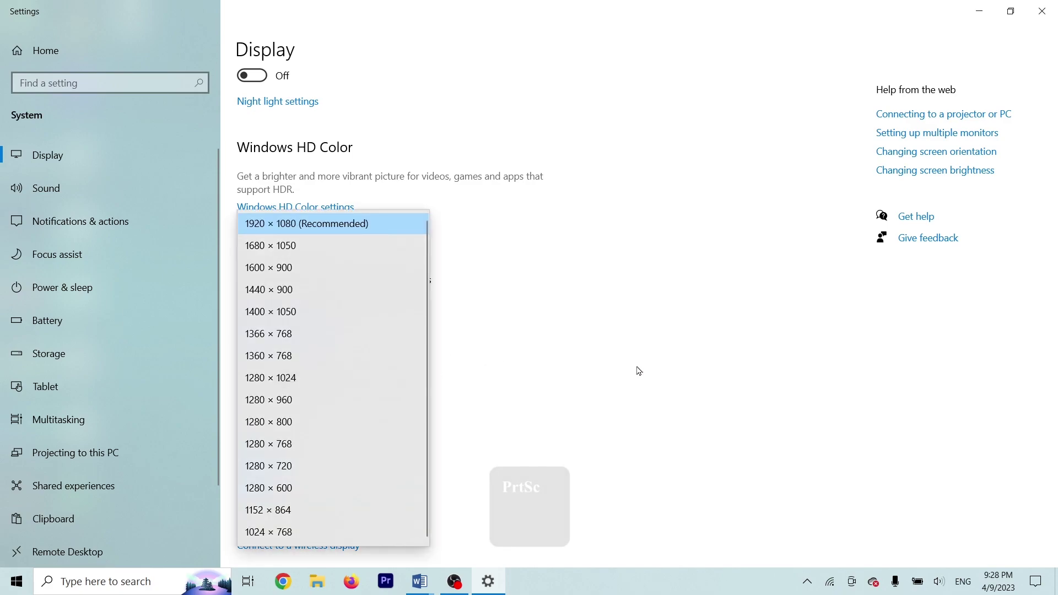
left_click(640, 371)
left_click(1042, 11)
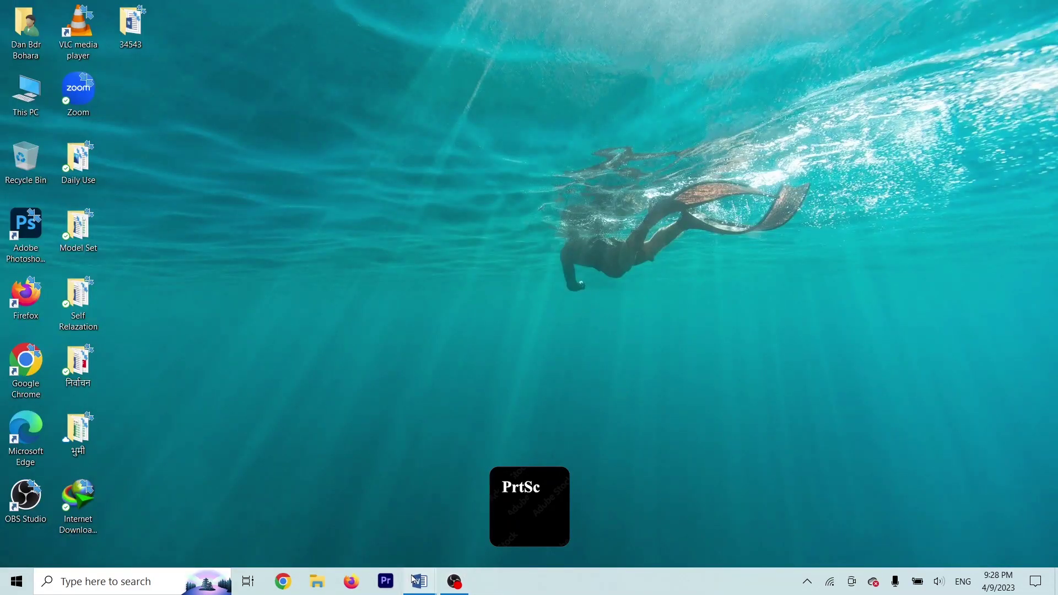
Paste the display resolution screenshot below "Q.3." in Windows.docx and start the next heading with "Q." beneath the picture.
key("alt+Tab")
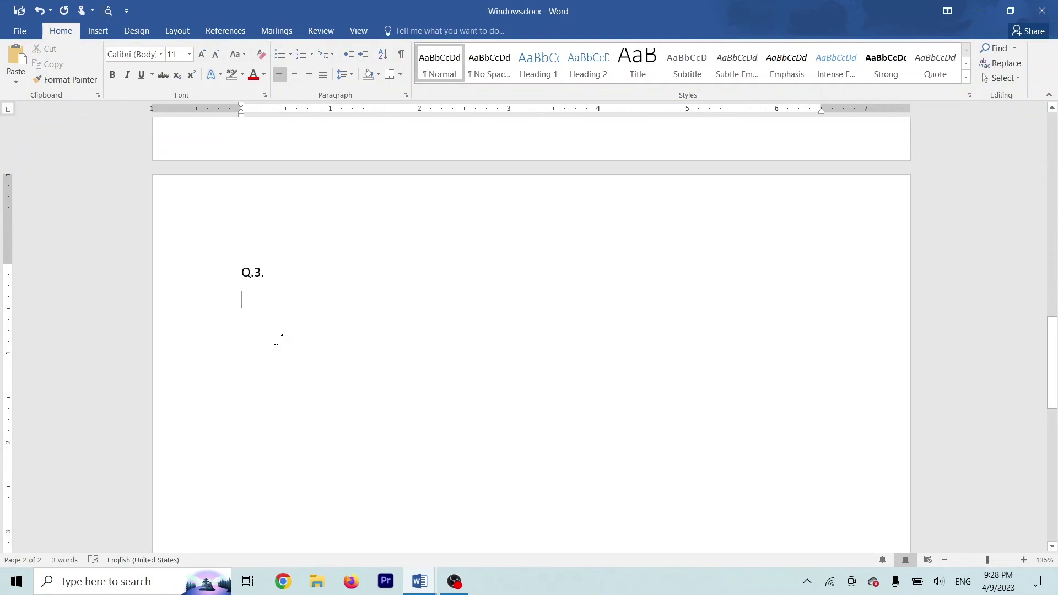
key("ctrl+v")
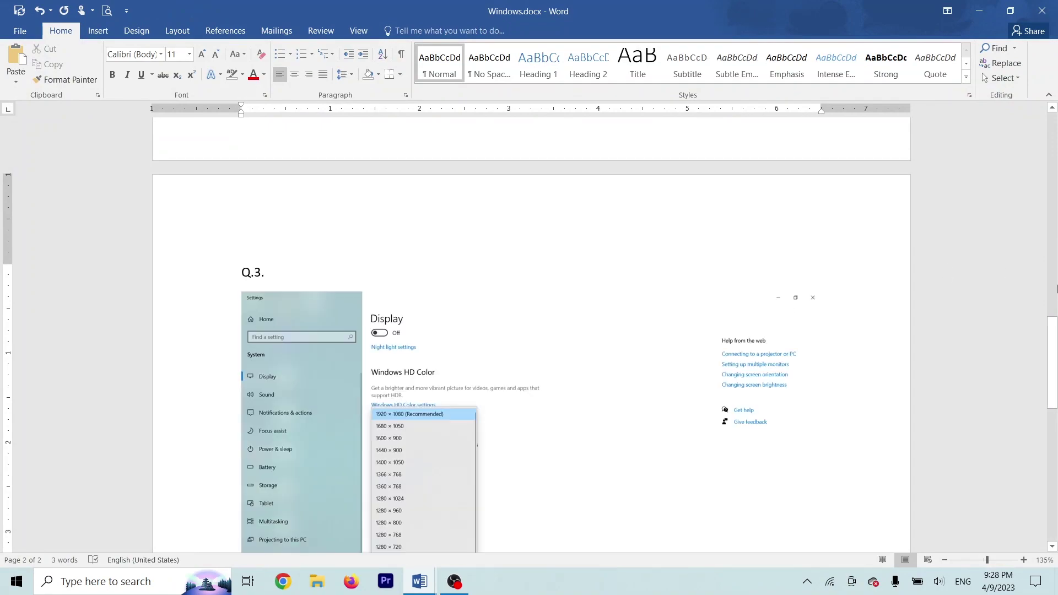
left_click_drag(1052, 358, 1053, 400)
key("ctrl+v")
key("ctrl+v")
key("Return")
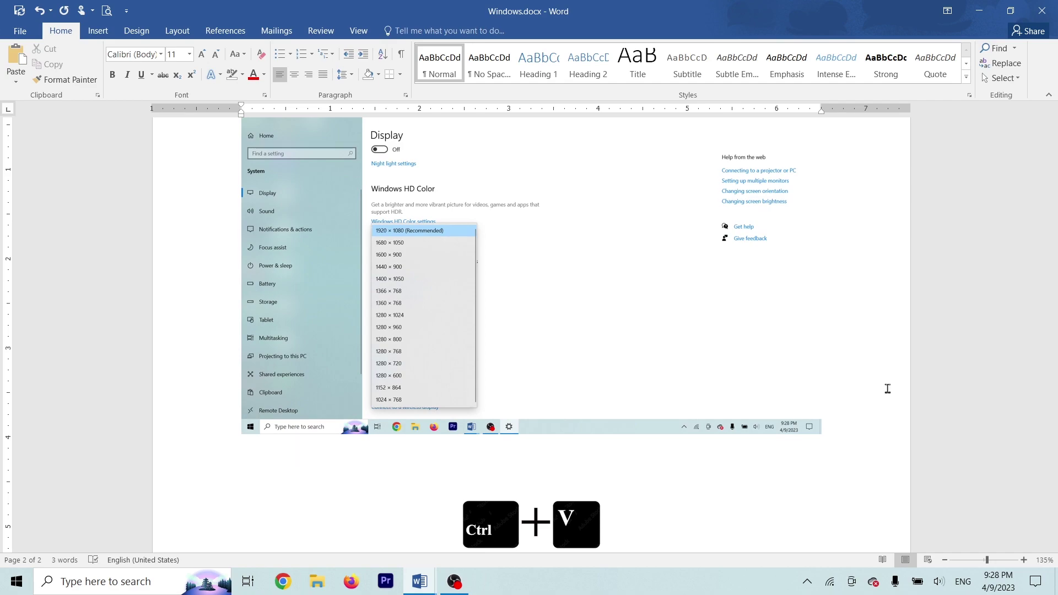
type("Q.")
Check question 4 in Windows My creation.DOCX, minimize the document, and refresh the desktop.
key("super+d")
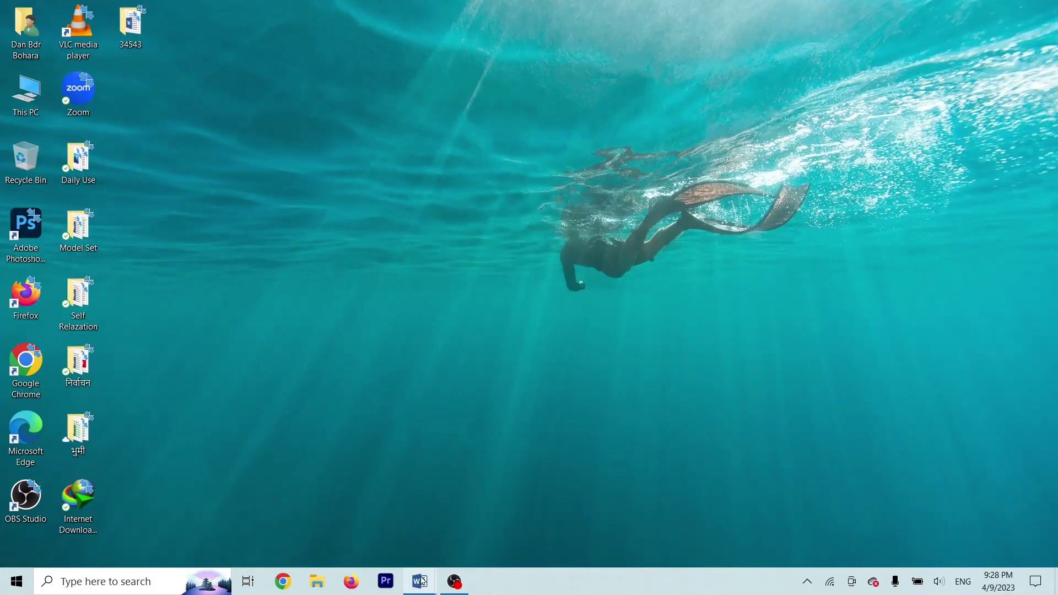
mouse_move(422, 582)
left_click(342, 512)
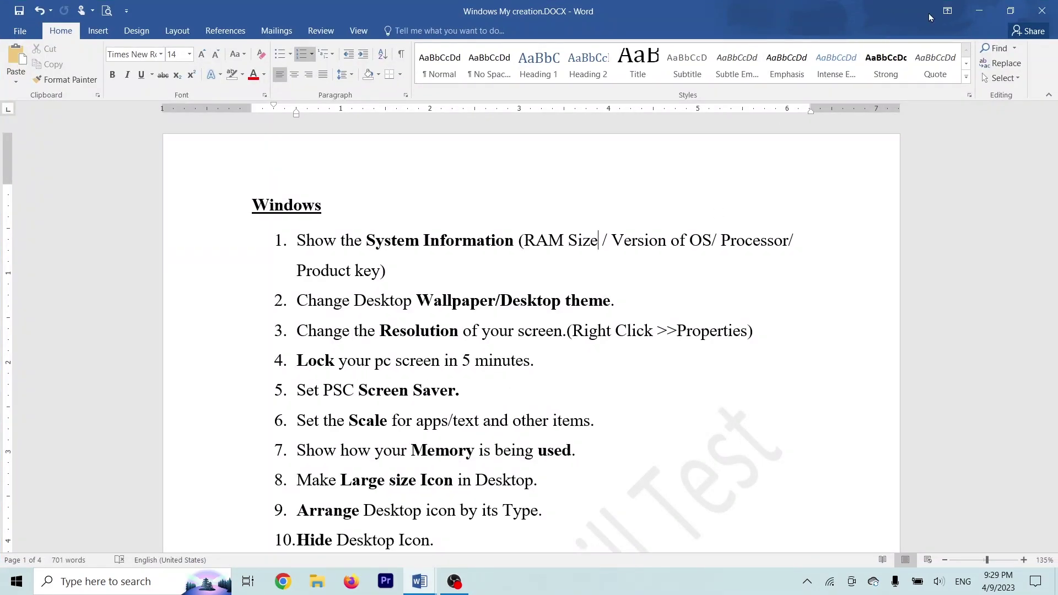
left_click(986, 7)
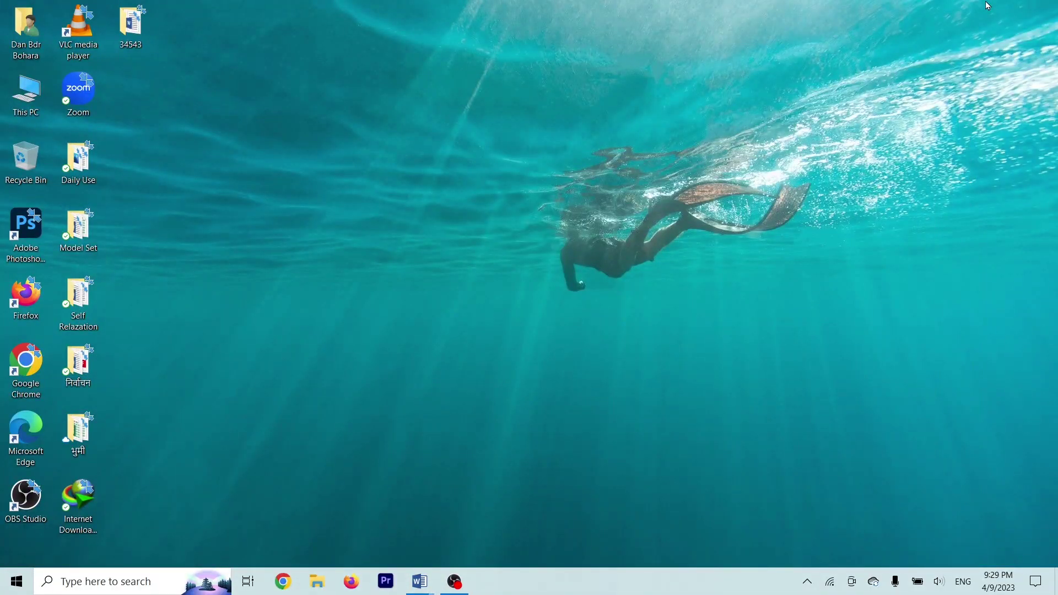
right_click(577, 102)
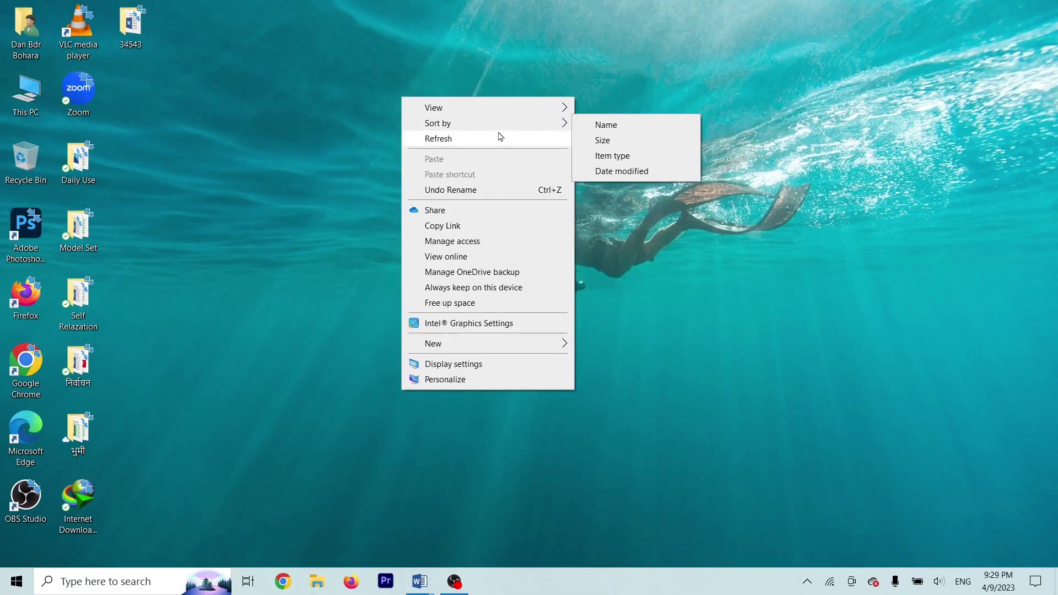
left_click(479, 138)
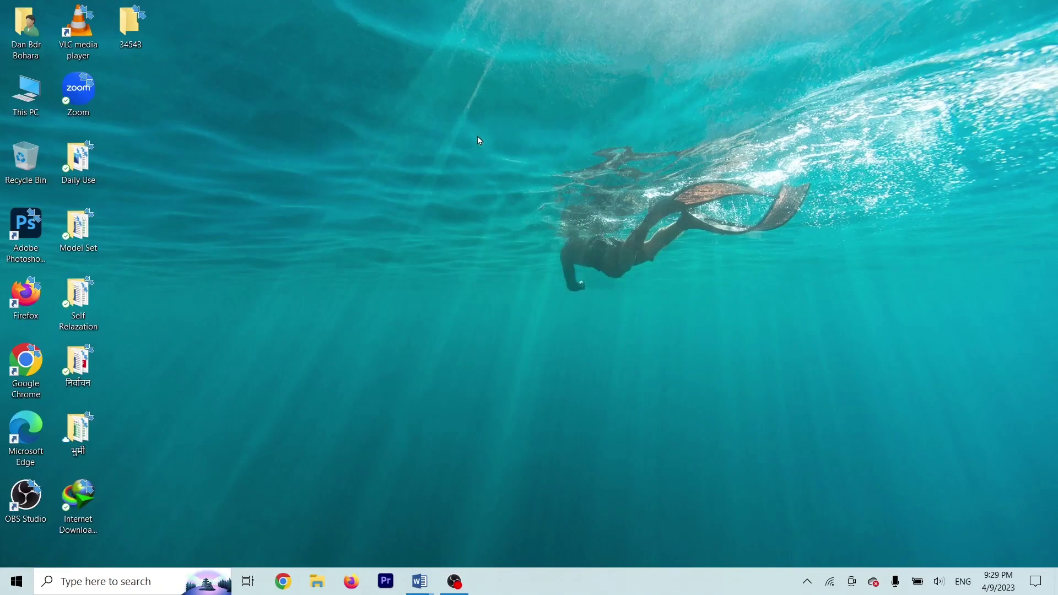
In the Power & sleep settings, set the screen to turn off after 5 minutes on battery power, capture a screenshot, and close Settings.
right_click(345, 170)
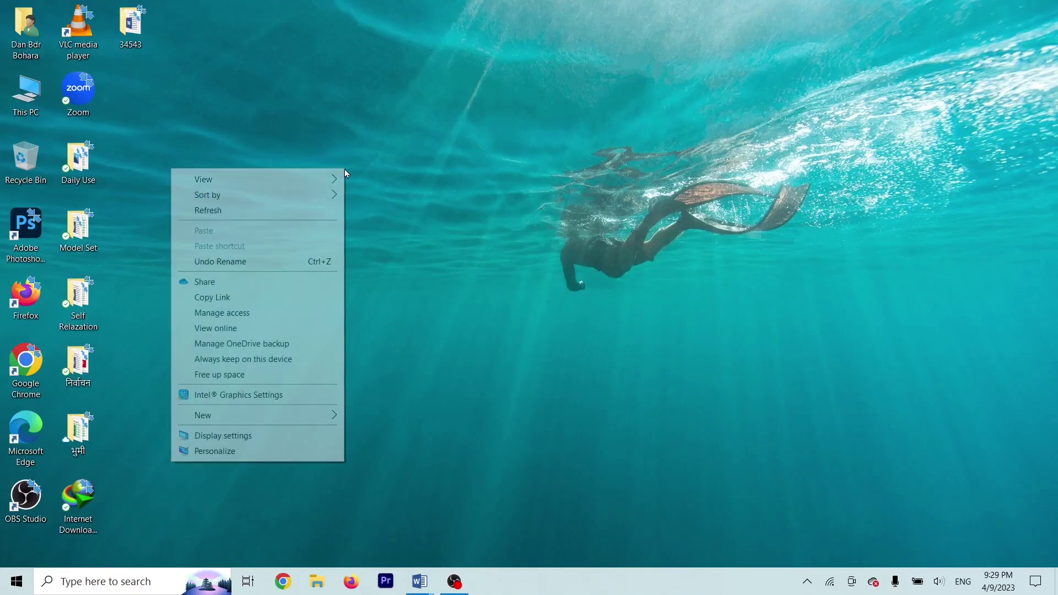
left_click(223, 437)
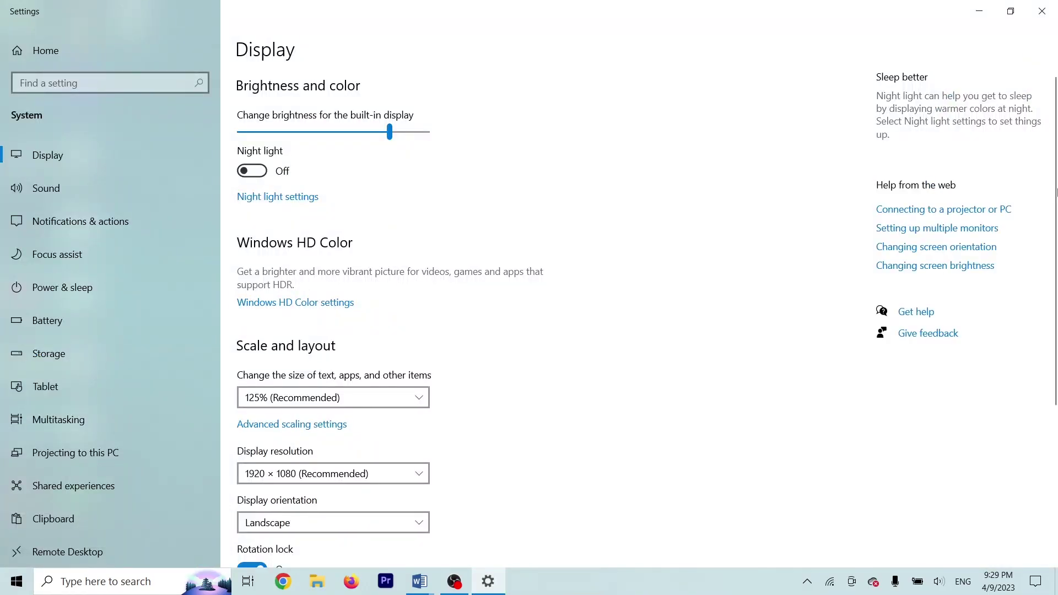
scroll(1056, 264, "down", 2)
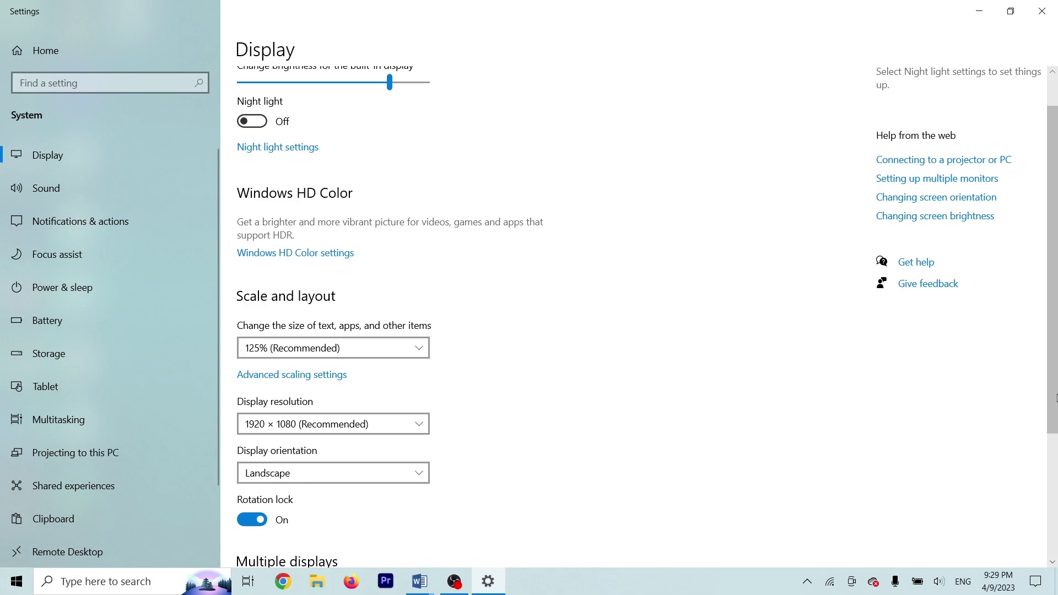
left_click(56, 301)
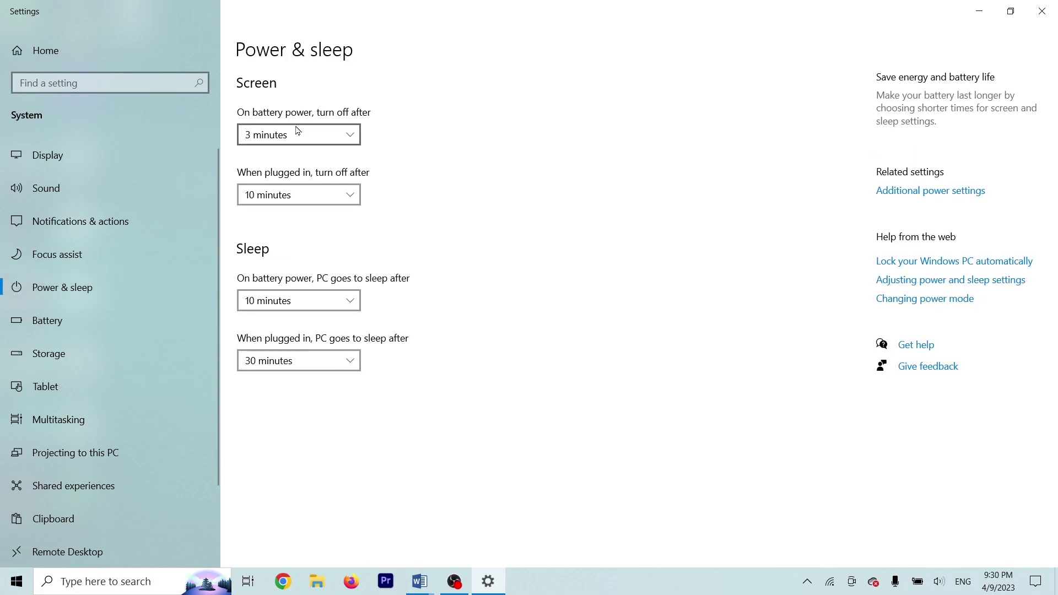
left_click(312, 135)
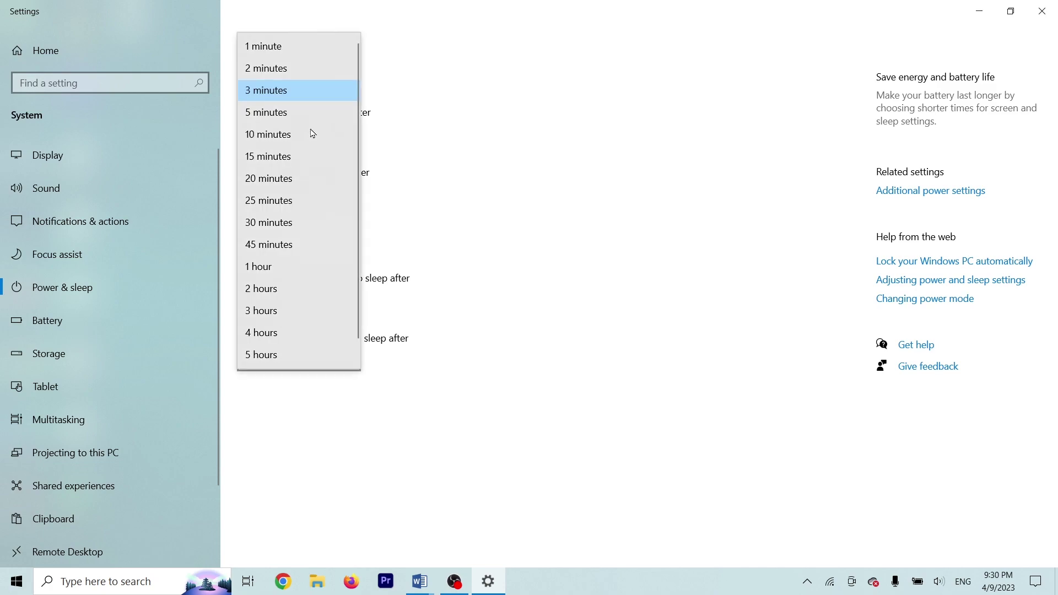
left_click(257, 113)
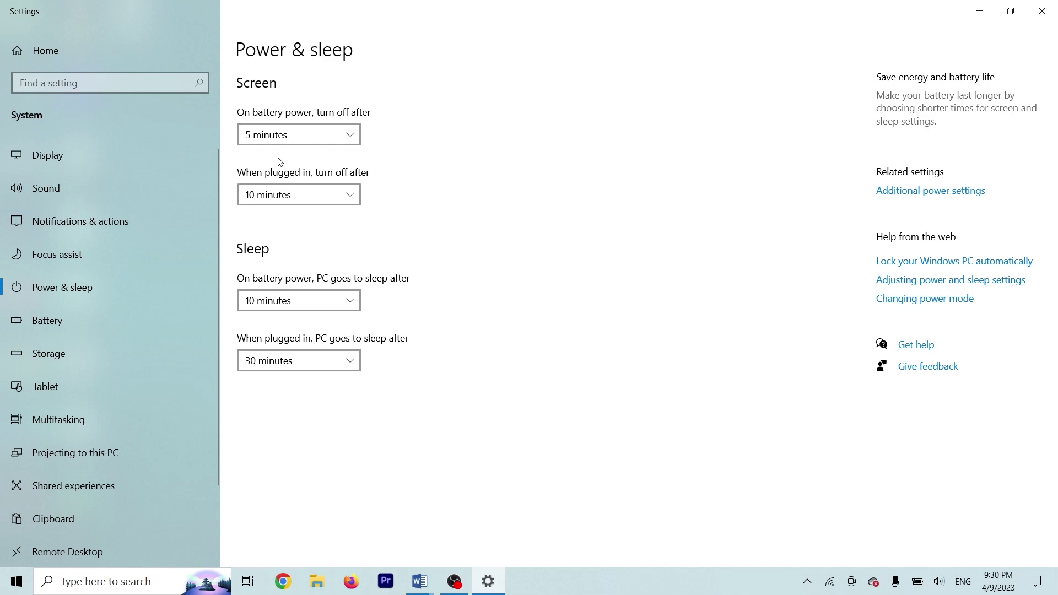
left_click(1042, 11)
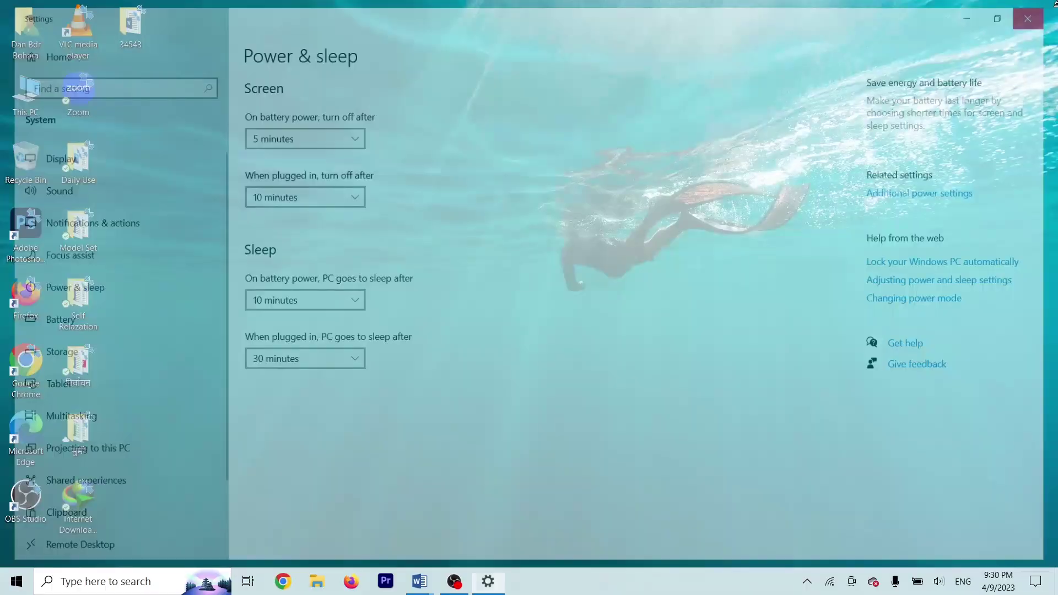
Paste the Power & sleep screenshot below "Q.4." in Windows.docx and add the heading "Q.5." beneath the picture.
mouse_move(419, 581)
left_click(493, 524)
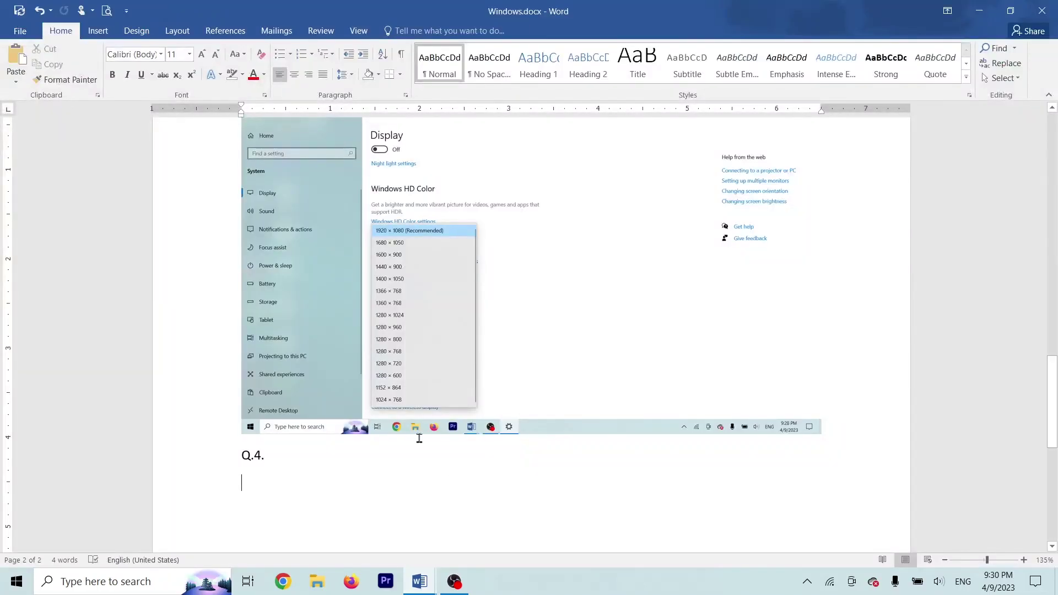
key("ctrl+v")
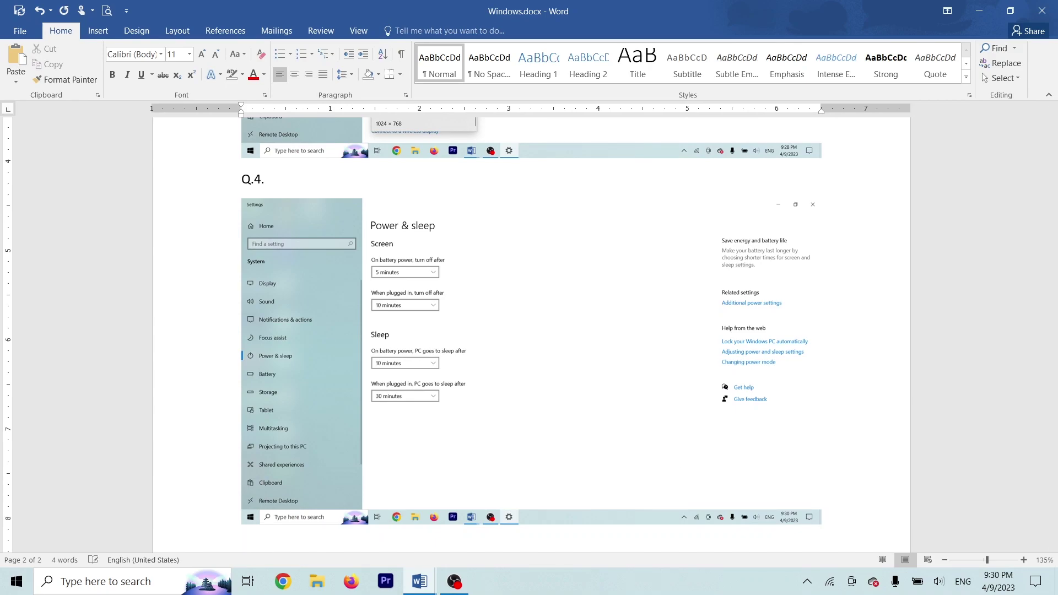
left_click_drag(1053, 465, 1053, 507)
key("Return")
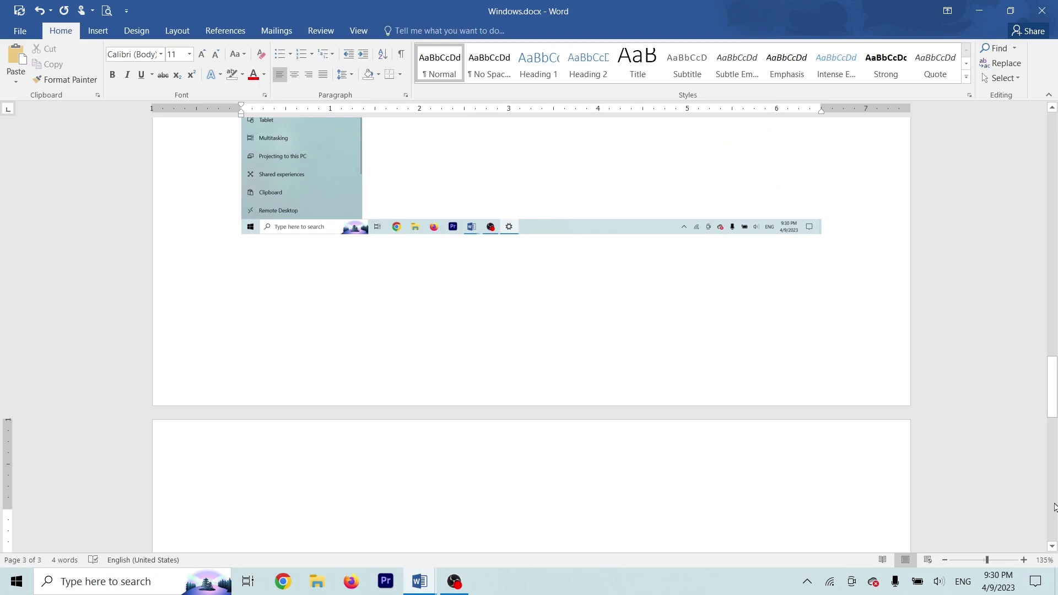
type("Q.5.")
key("Return")
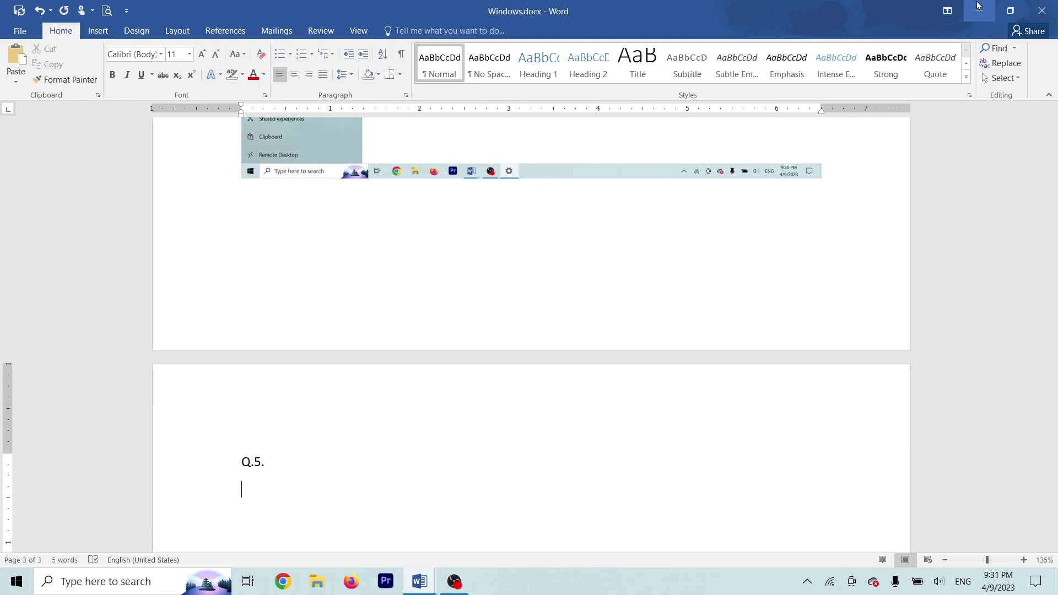
Check question 5 in Windows My creation.DOCX, minimize the documents, and open Screen Saver Settings through the desktop's lock screen personalization.
left_click(979, 11)
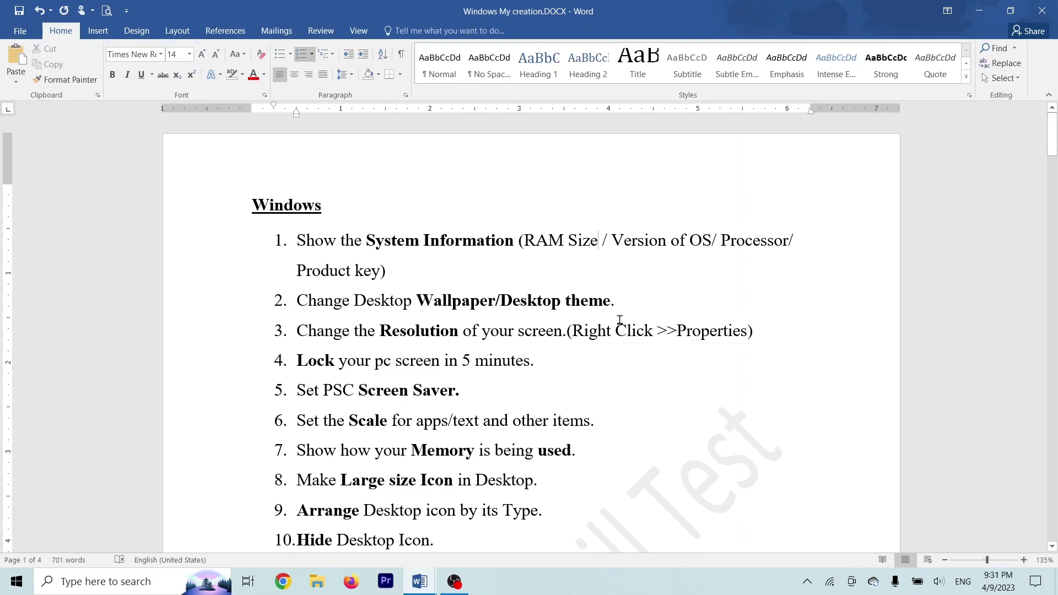
left_click(980, 11)
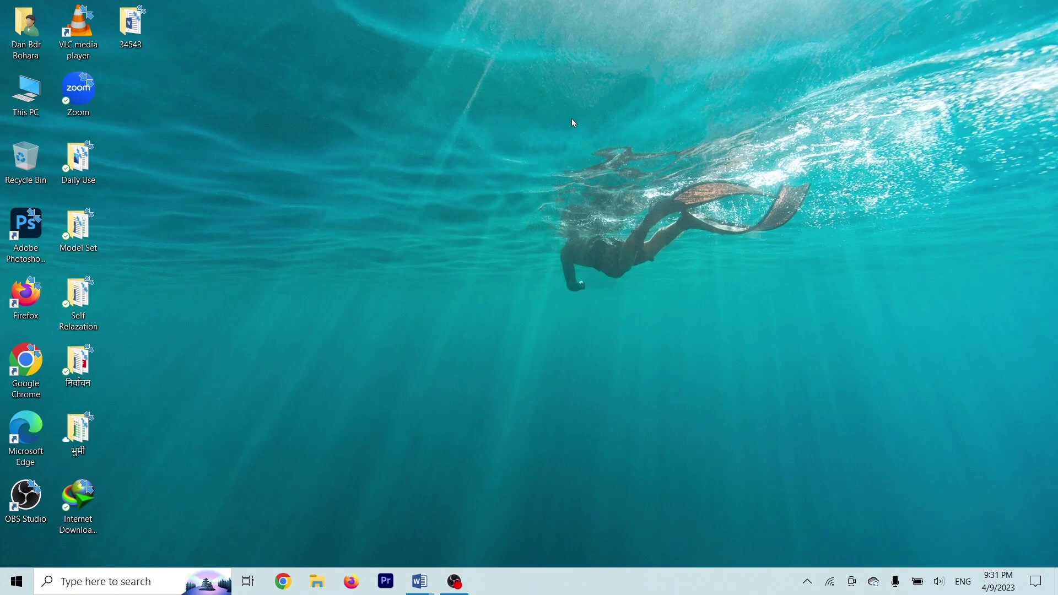
right_click(323, 192)
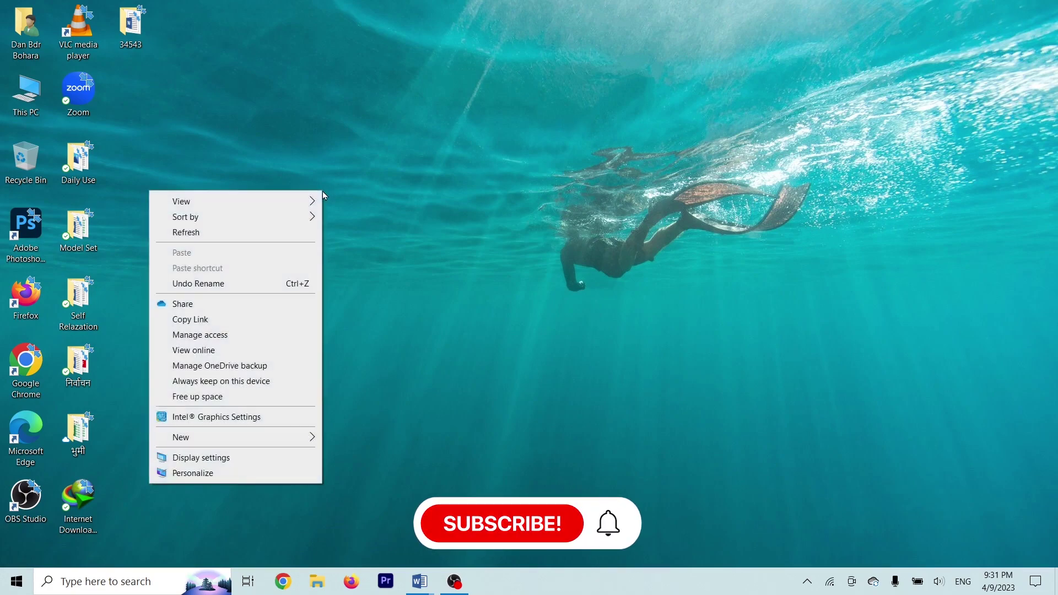
left_click(208, 474)
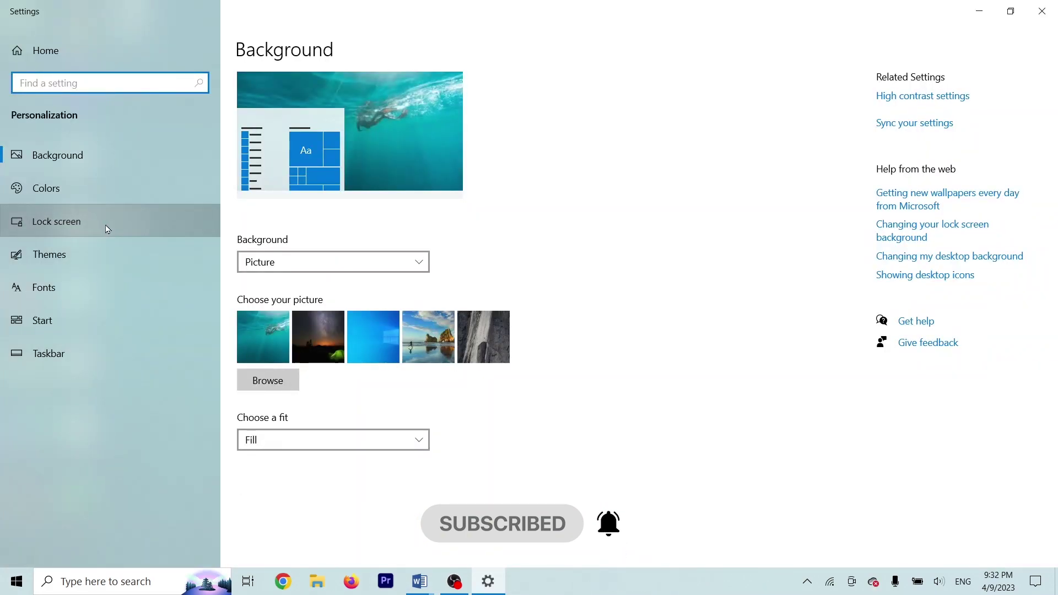
left_click(73, 229)
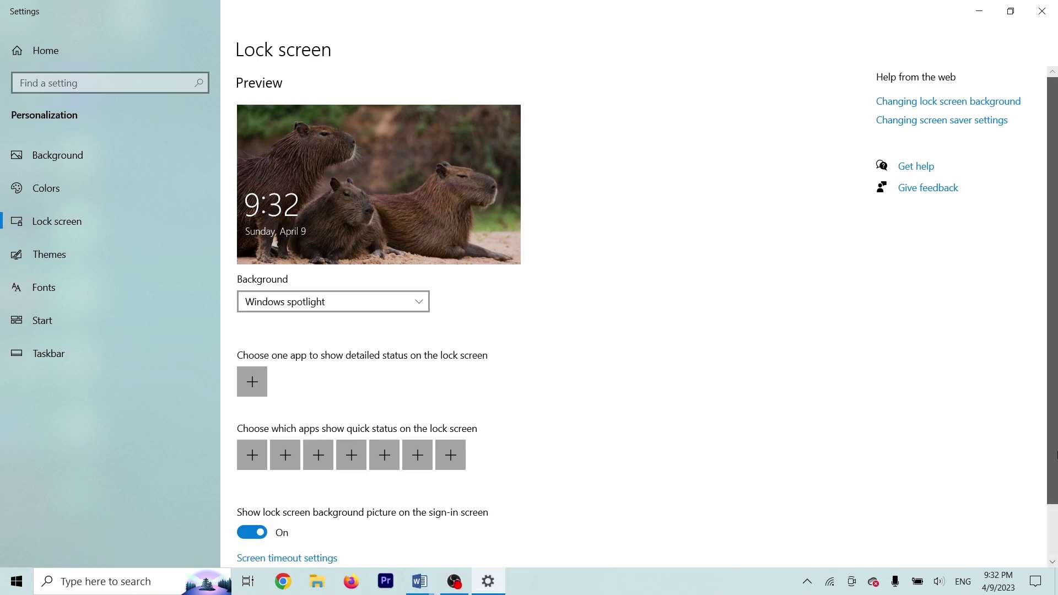
scroll(1051, 568, "down", 2)
left_click(272, 521)
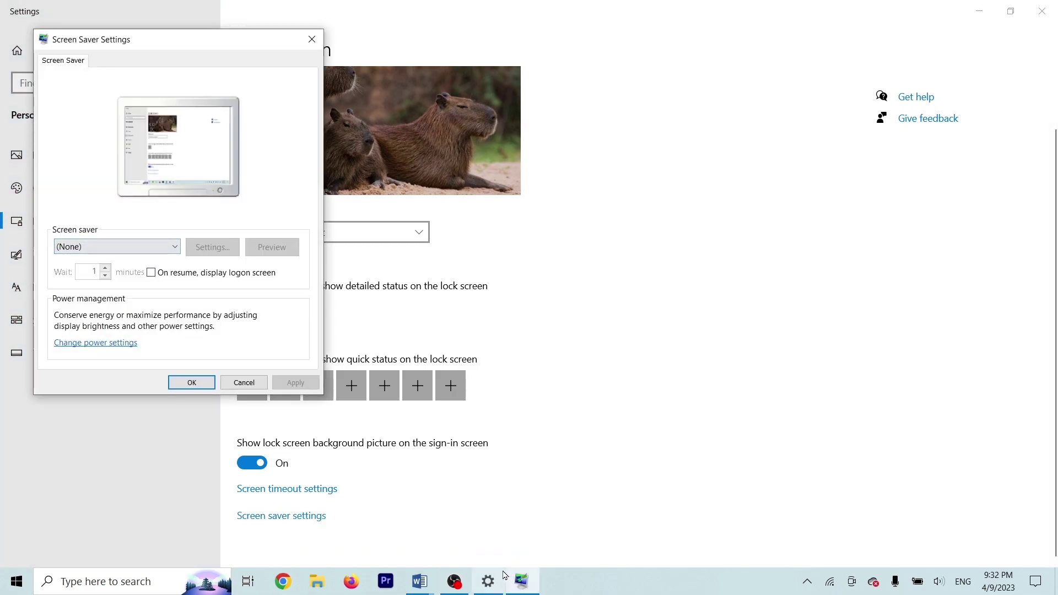
Choose the 3D Text screen saver and open its settings.
mouse_move(425, 580)
mouse_move(353, 541)
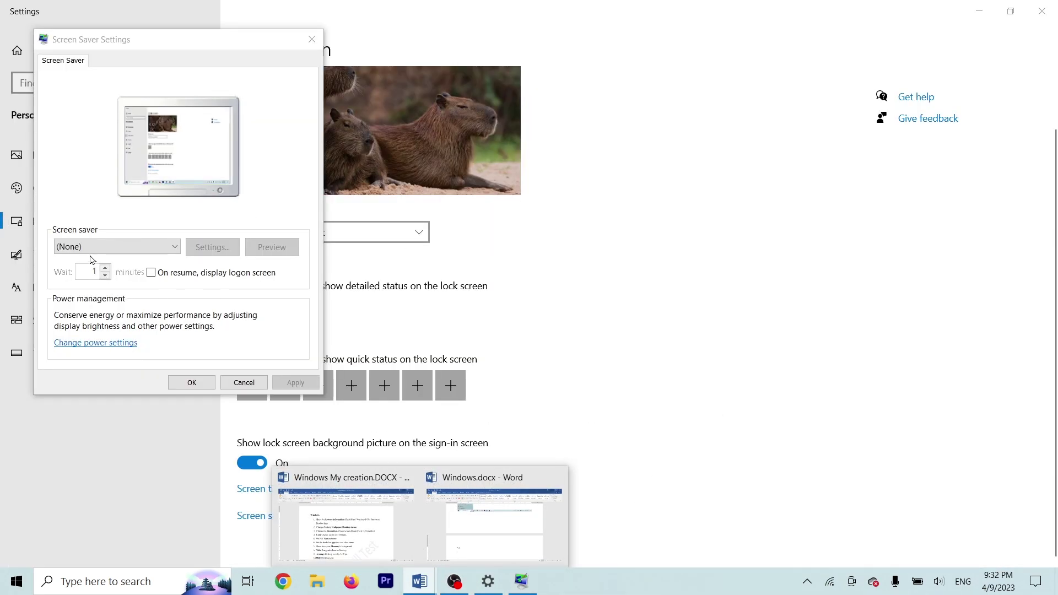
left_click(82, 249)
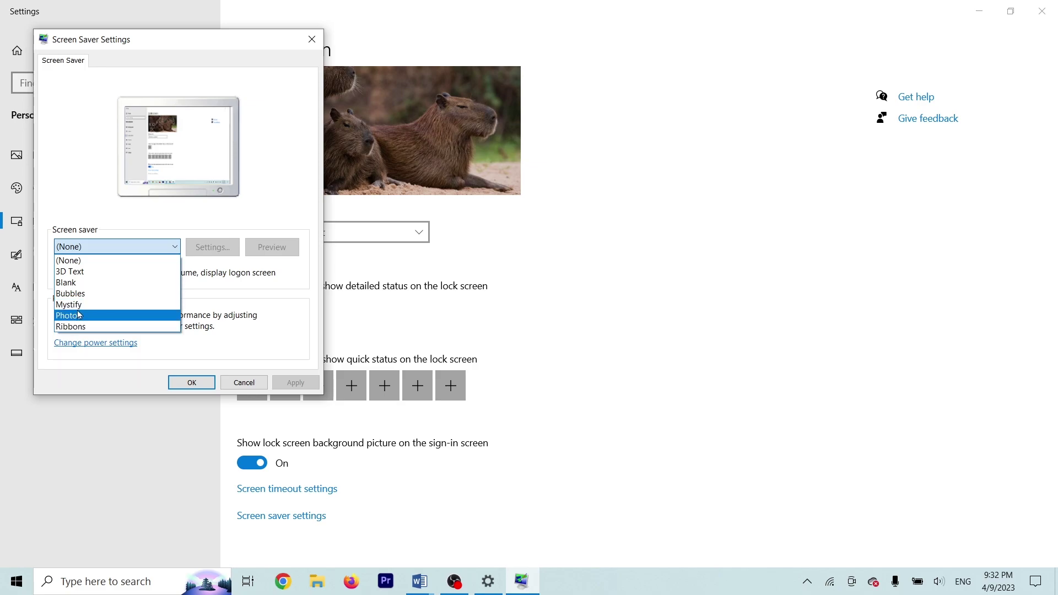
left_click(75, 272)
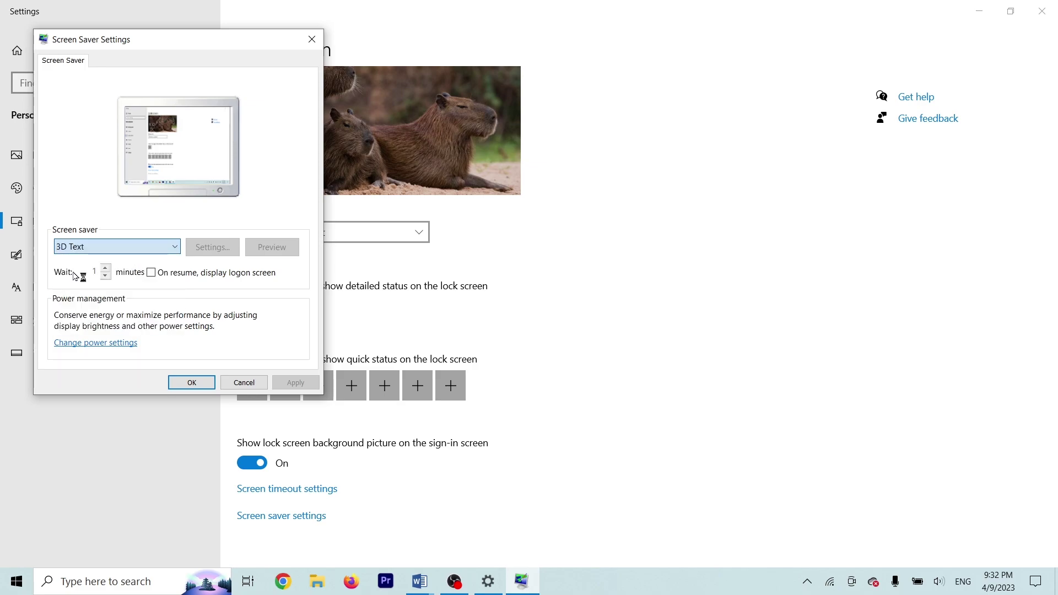
left_click(213, 246)
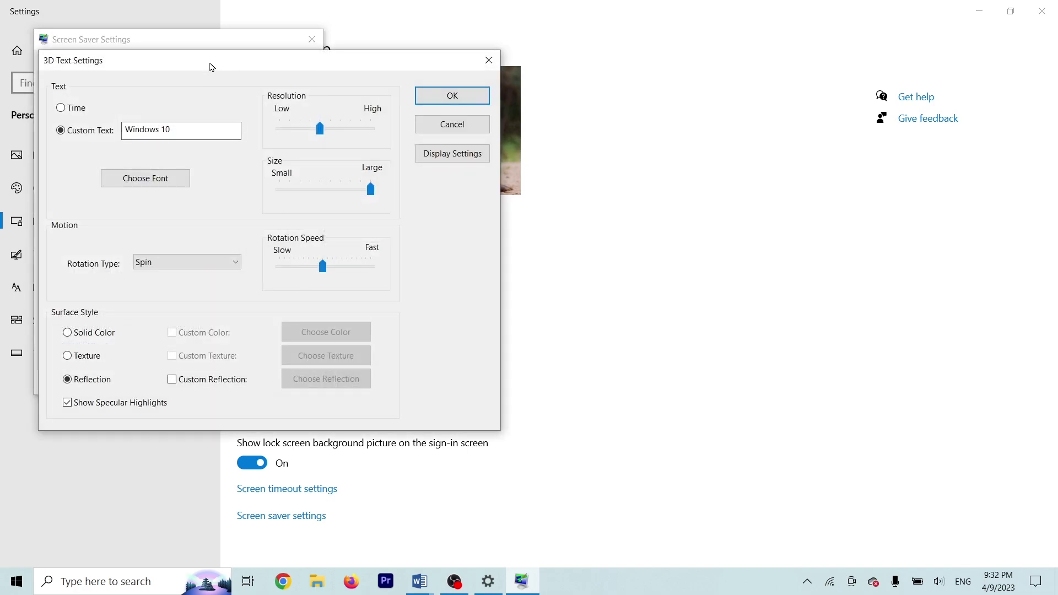
Set the screen saver's custom text to "PSC", capture a screenshot with both dialogs in view, and confirm both dialogs.
left_click_drag(184, 61, 473, 54)
left_click_drag(453, 128, 394, 121)
type("PSC")
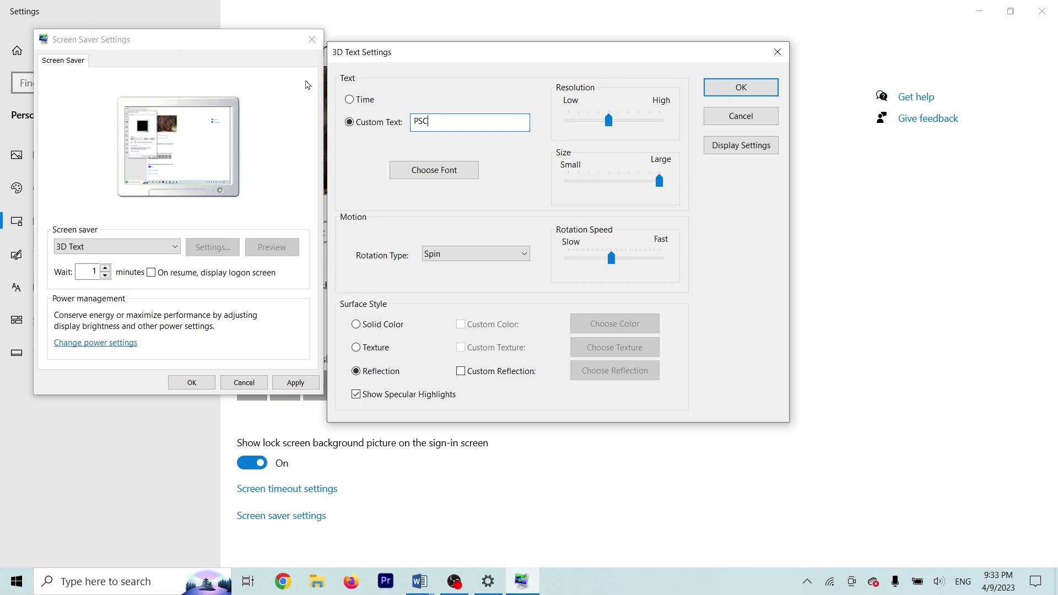
left_click_drag(409, 51, 411, 44)
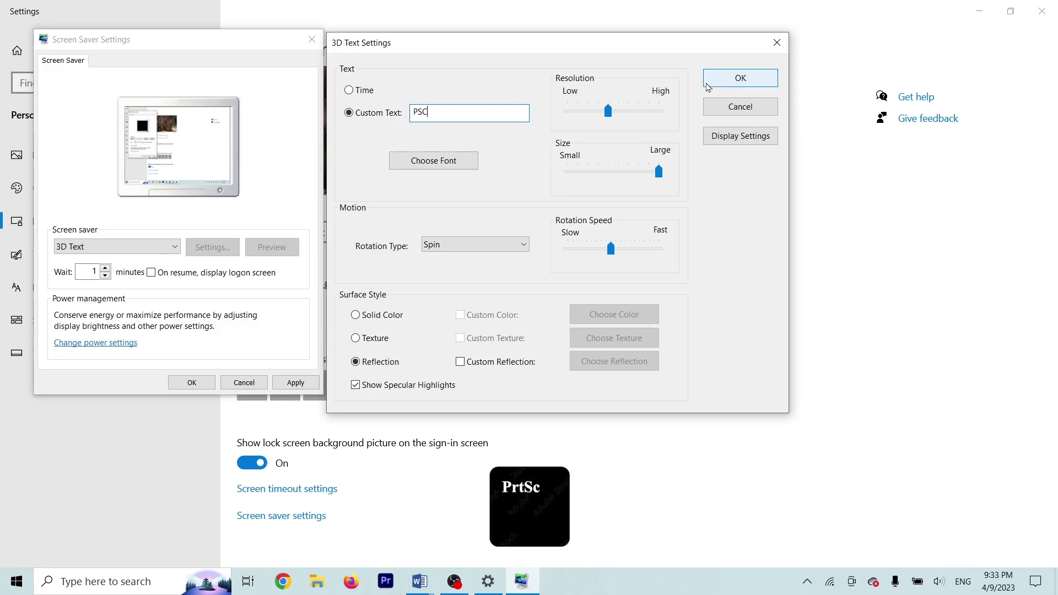
left_click(744, 80)
left_click(191, 381)
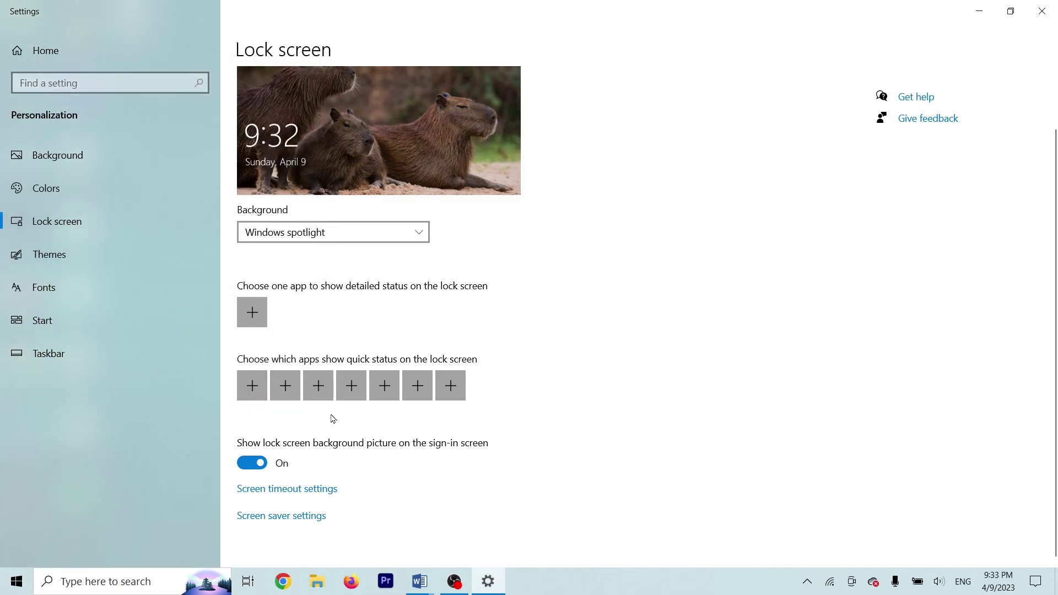
Reopen Screen Saver Settings to check the preview and wait time, confirm the dialog, and close Settings.
scroll(1056, 122, "down", 2)
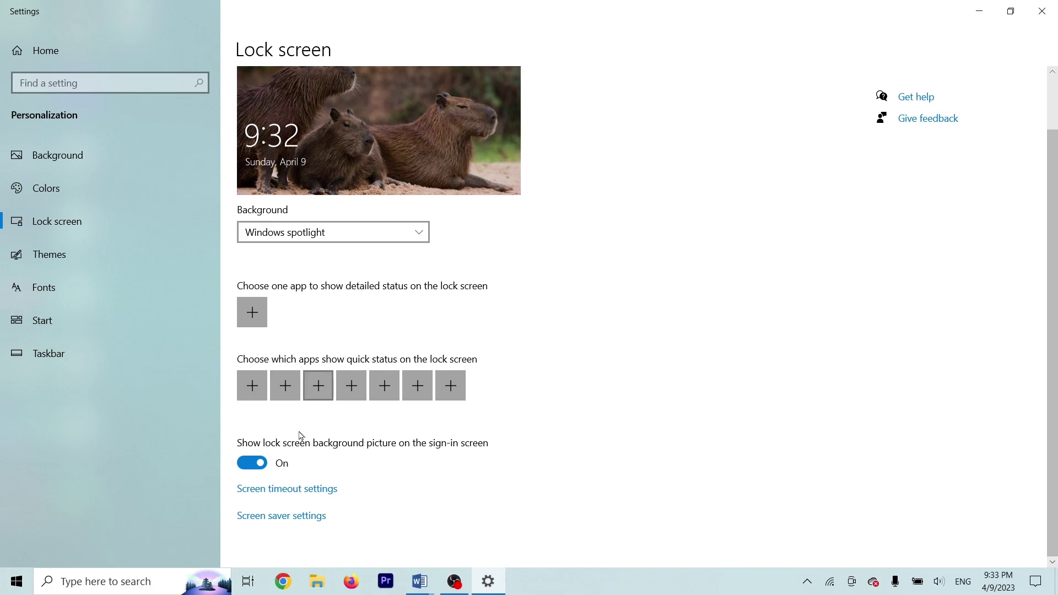
left_click(307, 522)
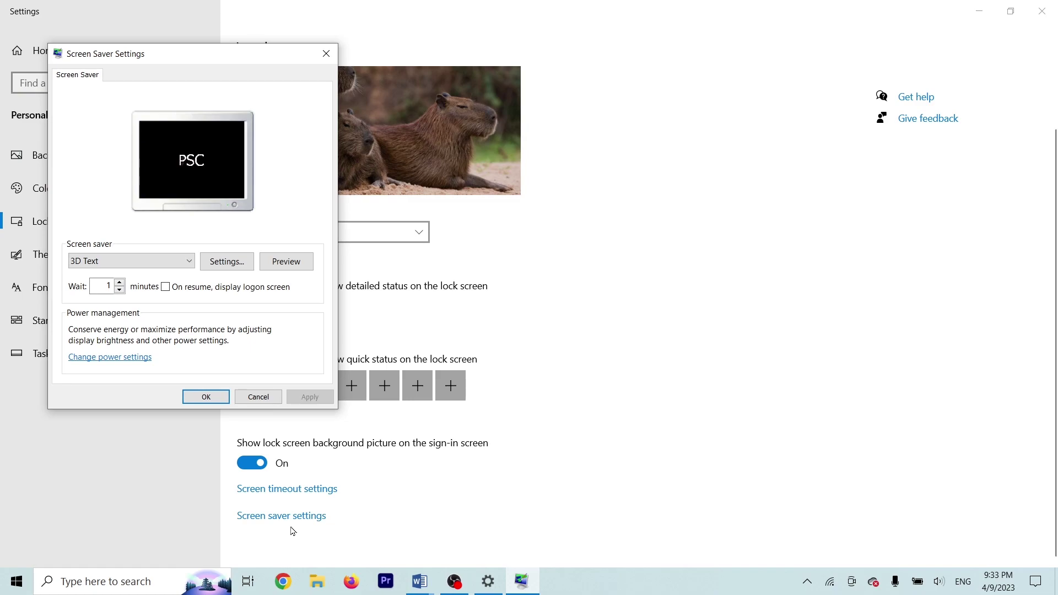
double_click(109, 287)
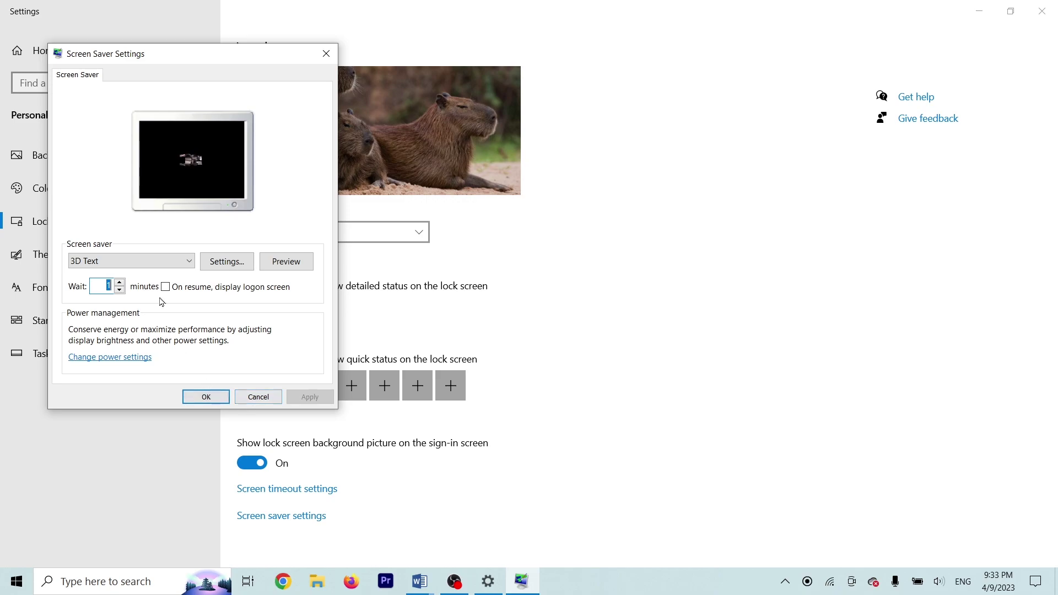
left_click(218, 400)
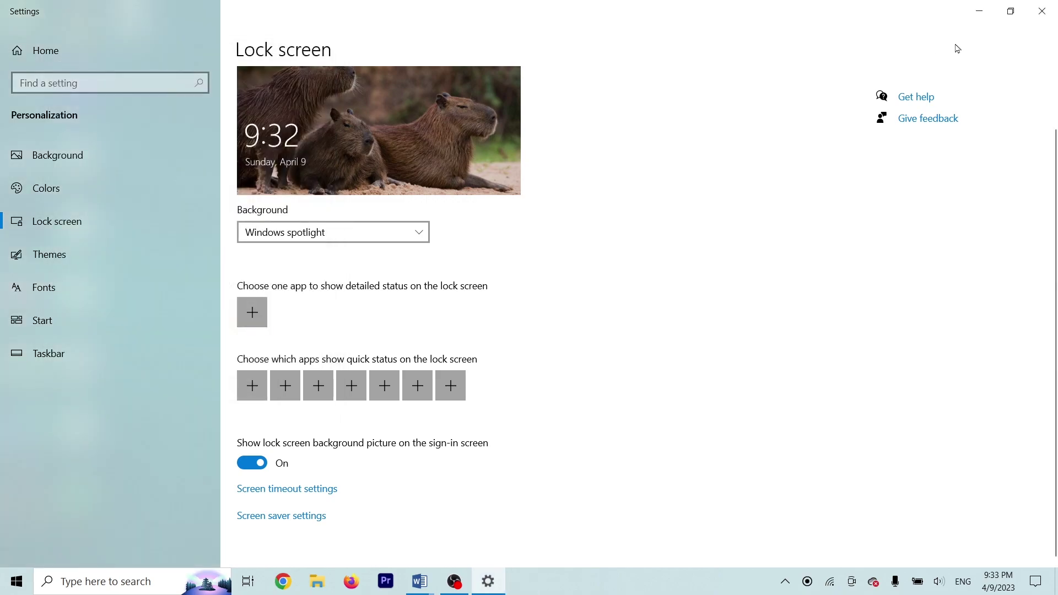
left_click(1042, 11)
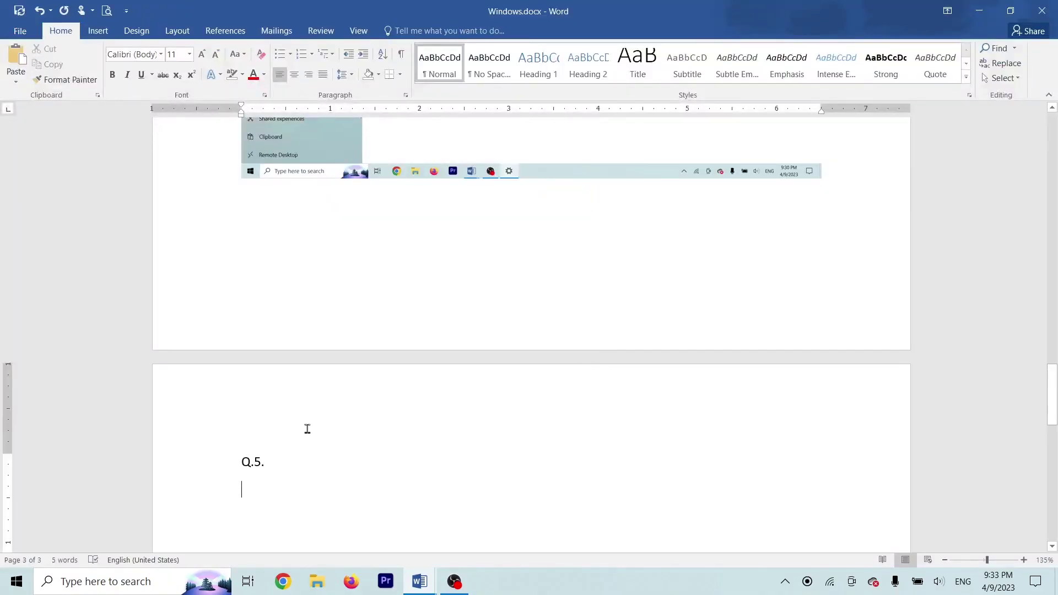
Paste the screen saver screenshot below "Q.5." in Windows.docx and add the heading "Q.6." beneath the picture.
key("ctrl+v")
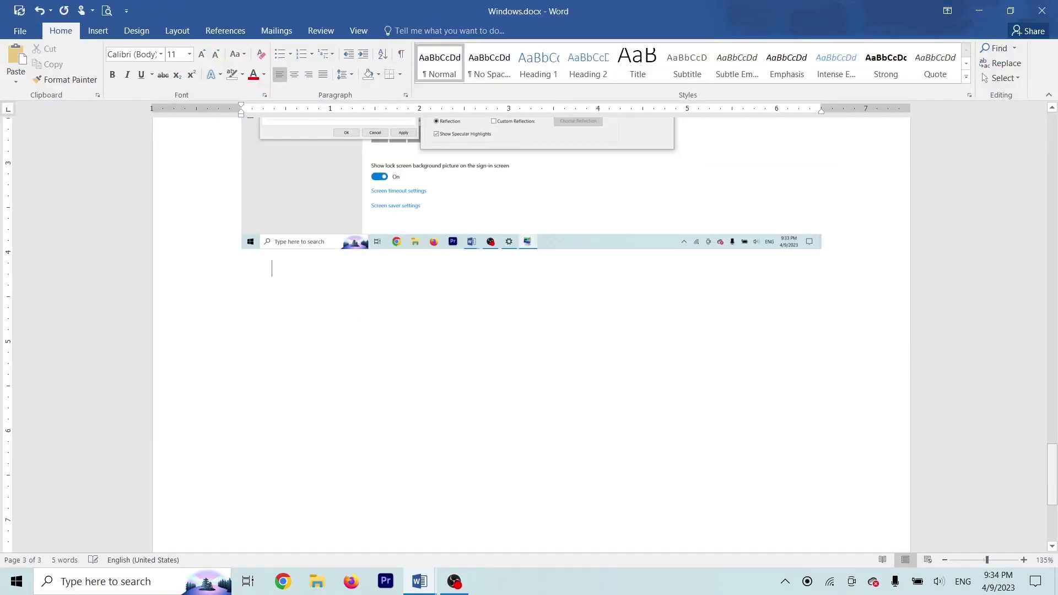
type("Q.6.")
key("Return")
Read question 6 in Windows My creation.DOCX, minimize both Word documents, and refresh the desktop.
mouse_move(419, 581)
left_click(341, 513)
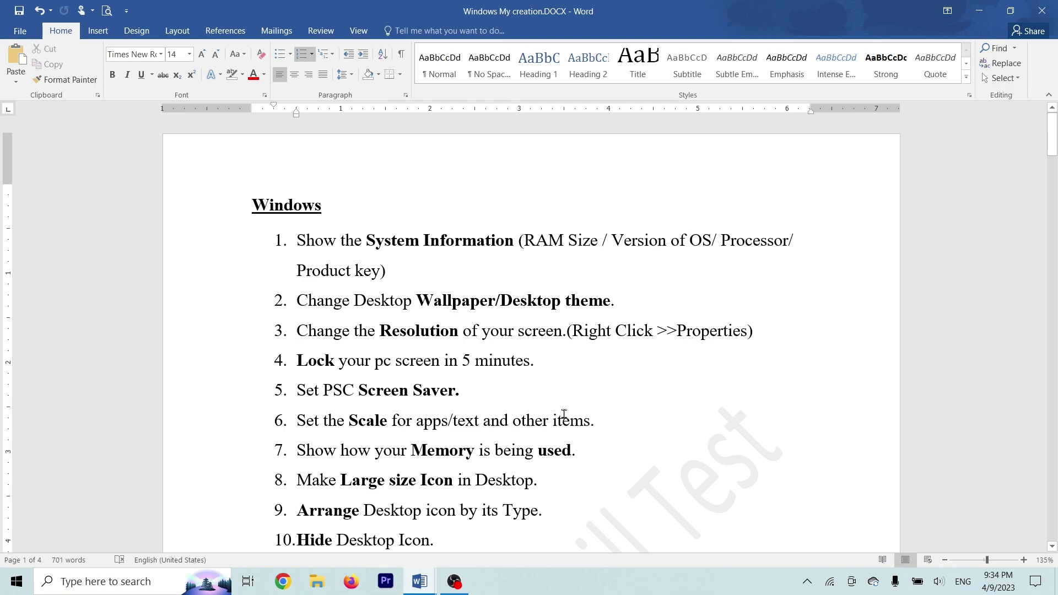
left_click(985, 9)
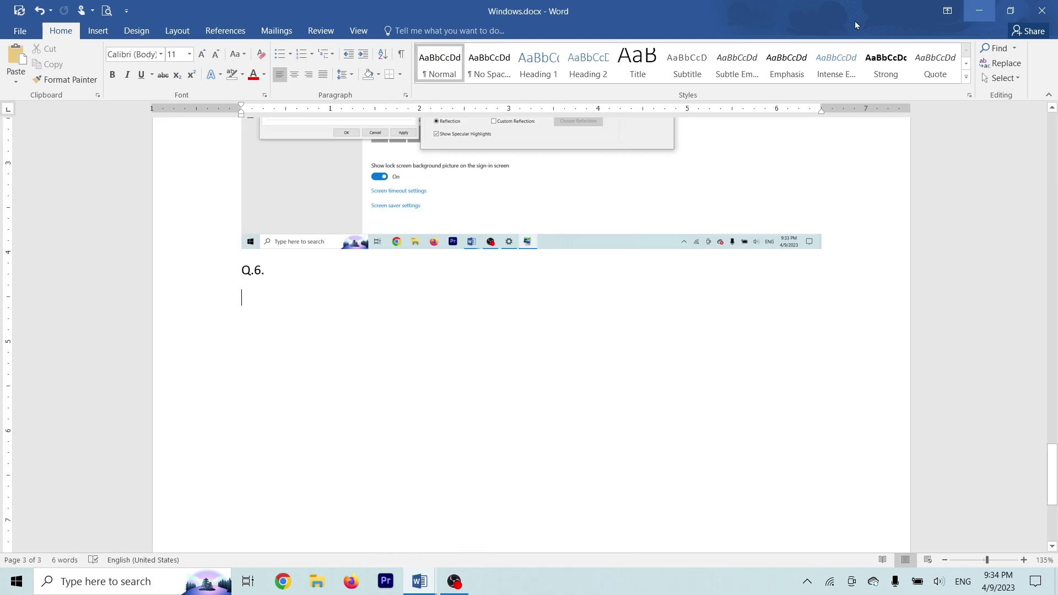
left_click(984, 9)
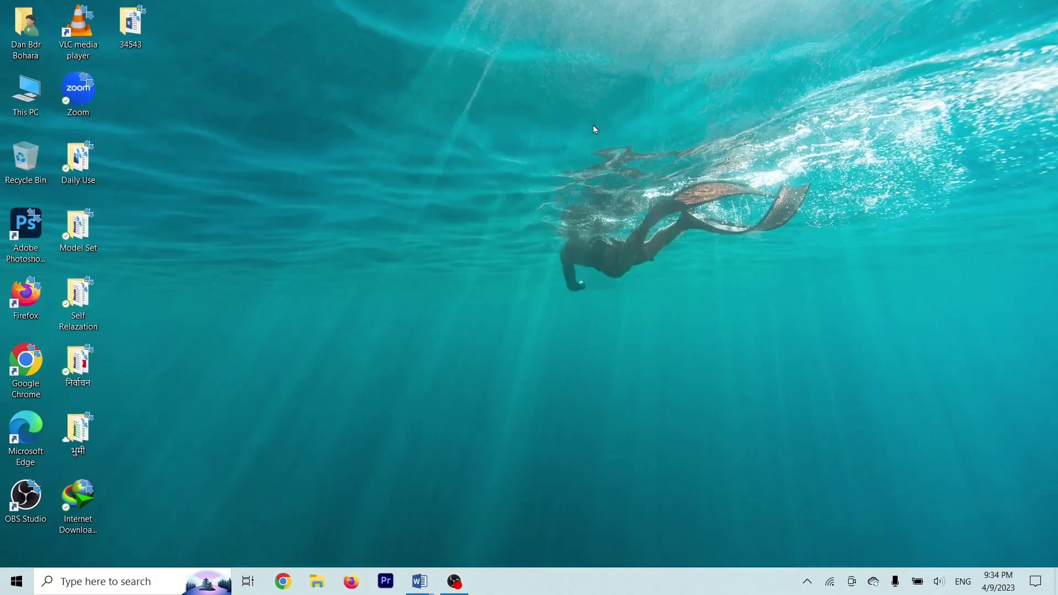
right_click(594, 126)
left_click(502, 172)
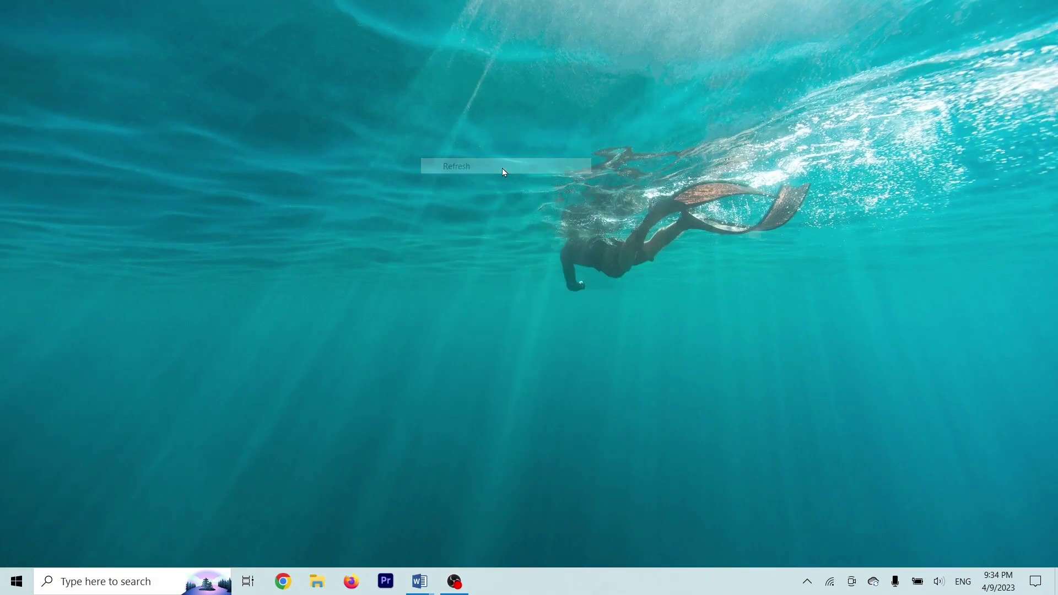
right_click(329, 157)
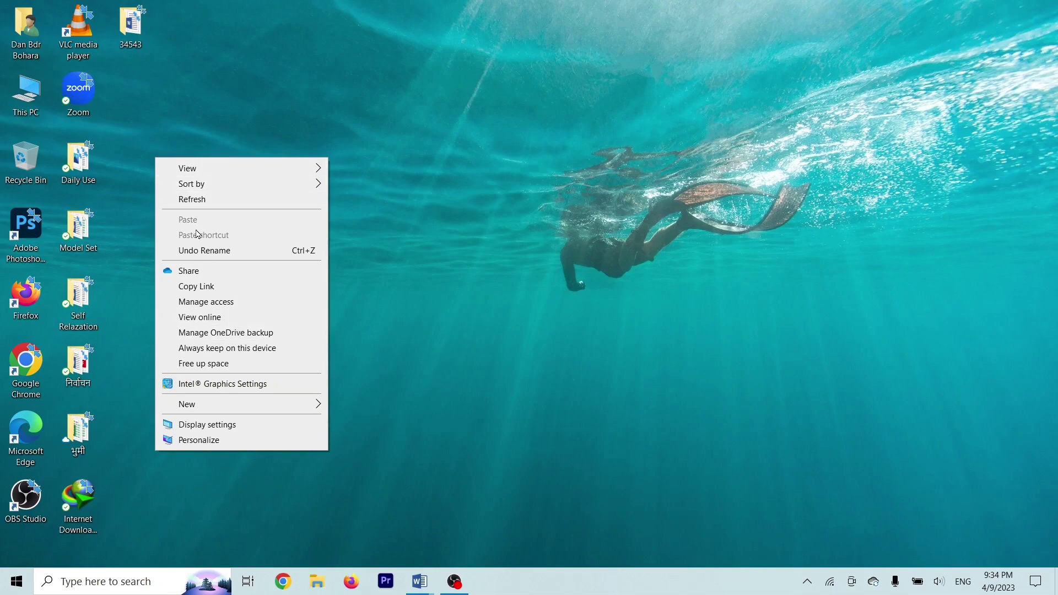
left_click(423, 281)
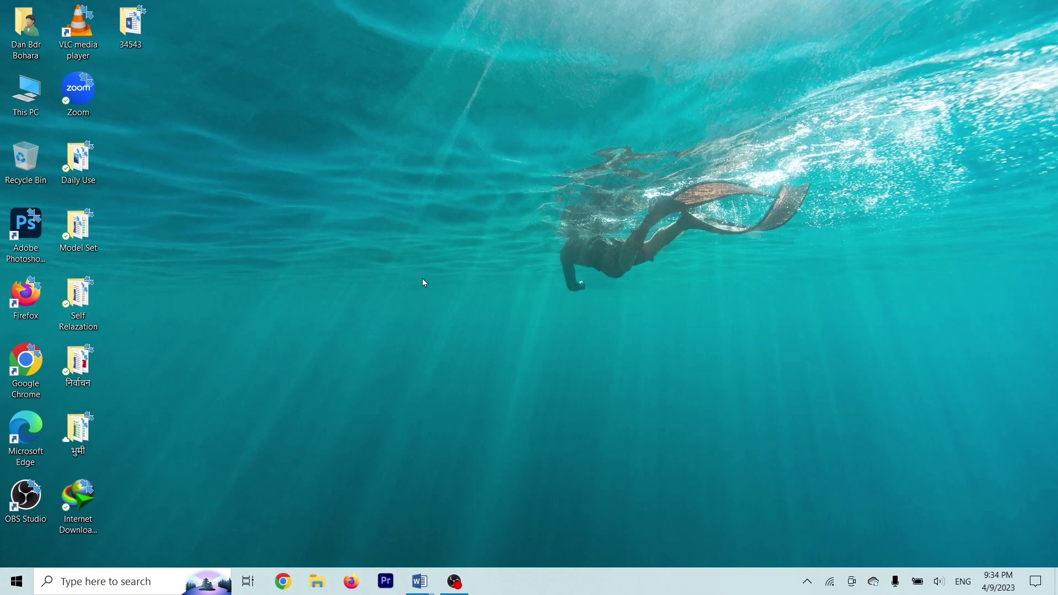
double_click(35, 105)
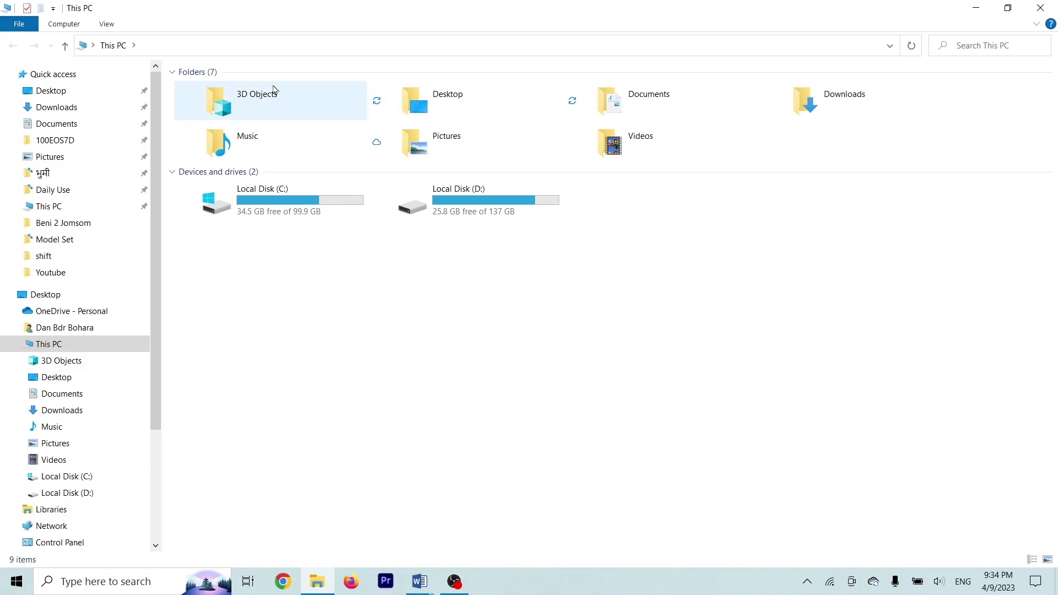
left_click(68, 25)
left_click(105, 24)
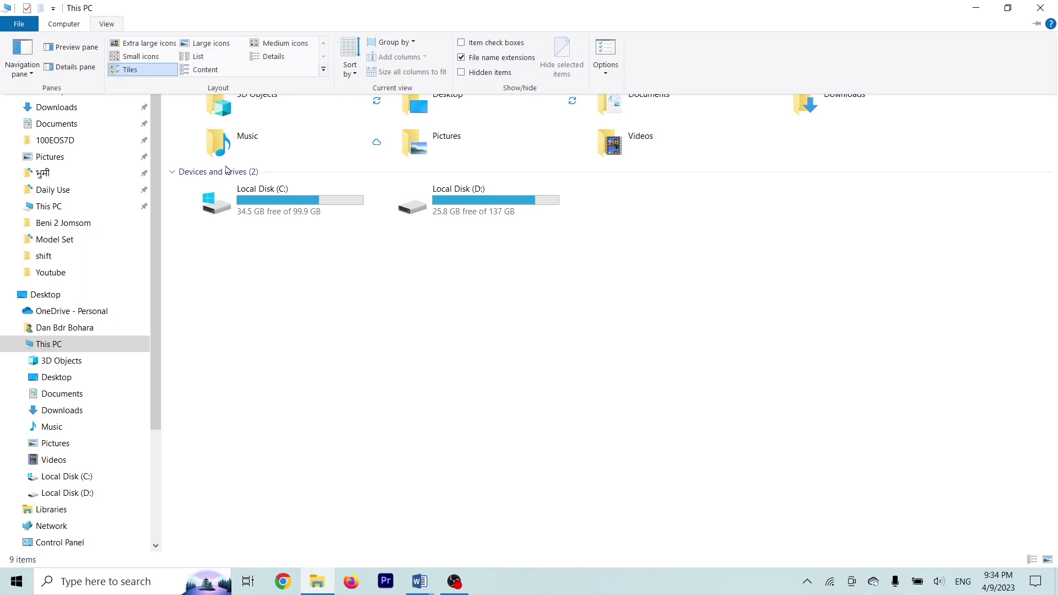
left_click(259, 300)
left_click(1041, 7)
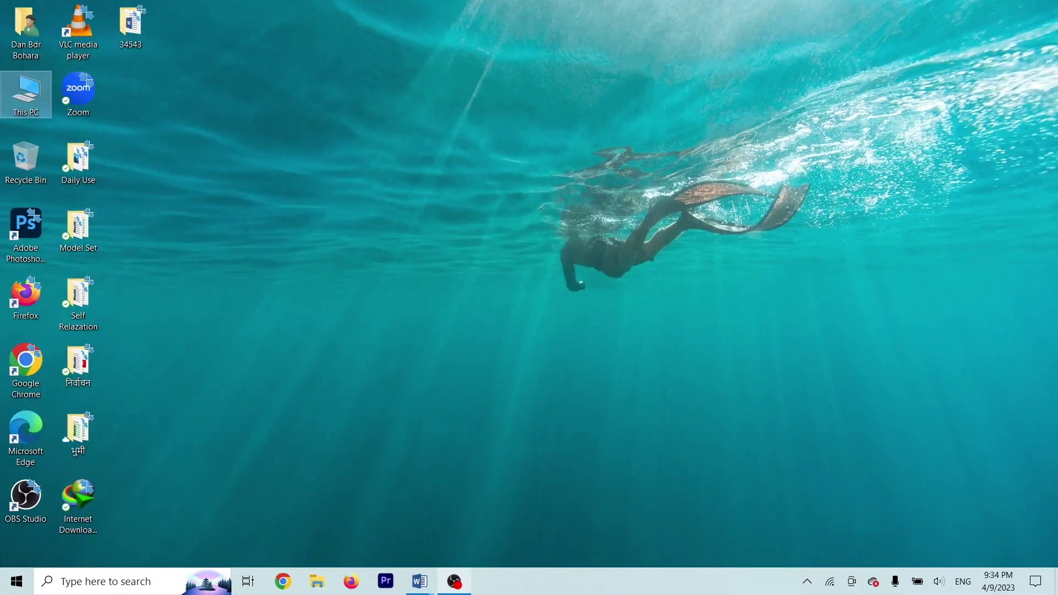
Reread question 6 about setting the scale in Windows My creation.DOCX and return to the desktop.
left_click(419, 581)
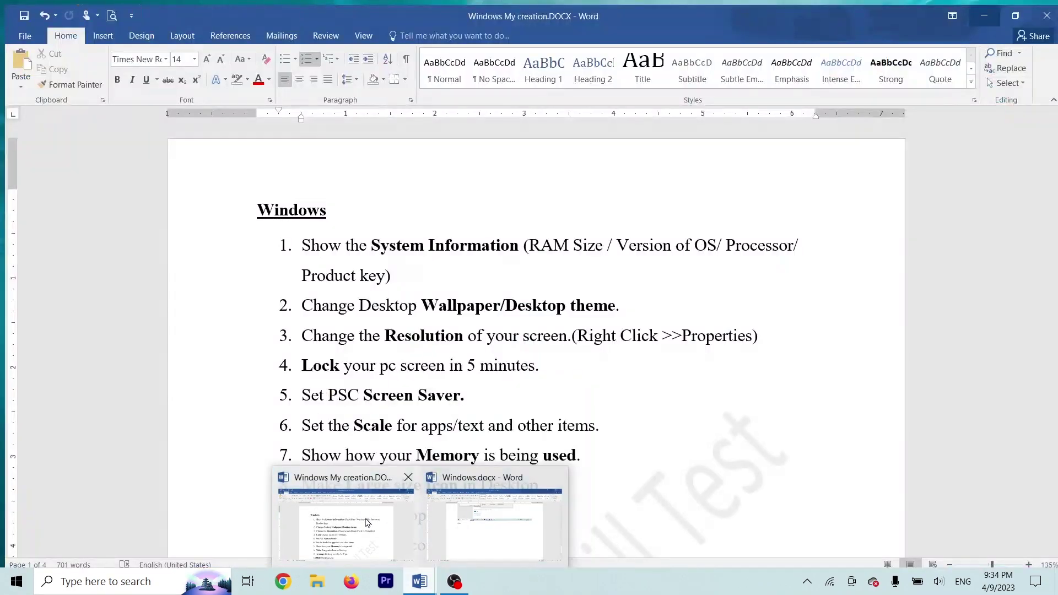
left_click(372, 522)
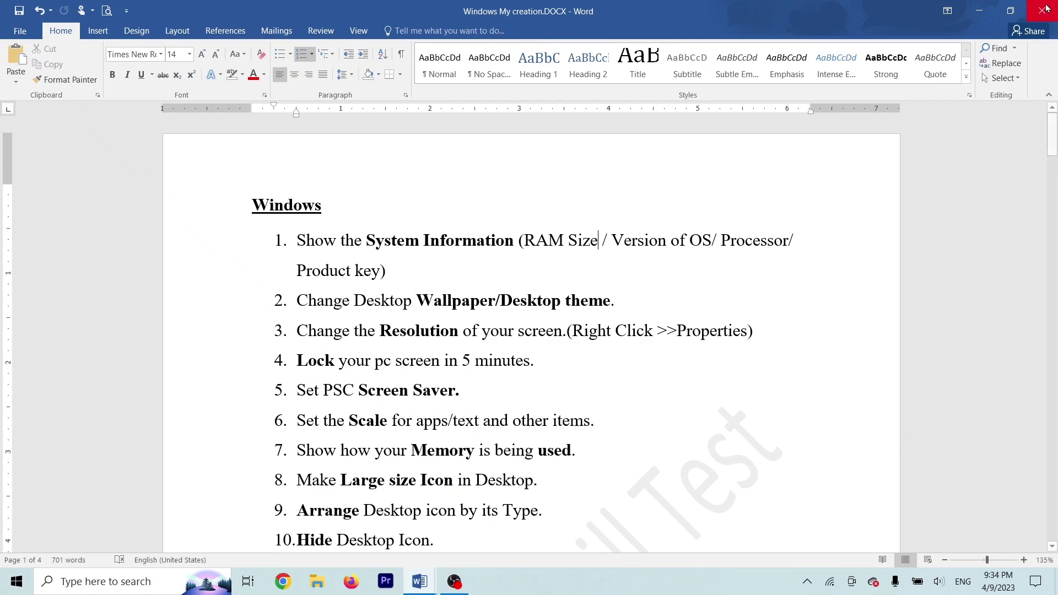
left_click(978, 11)
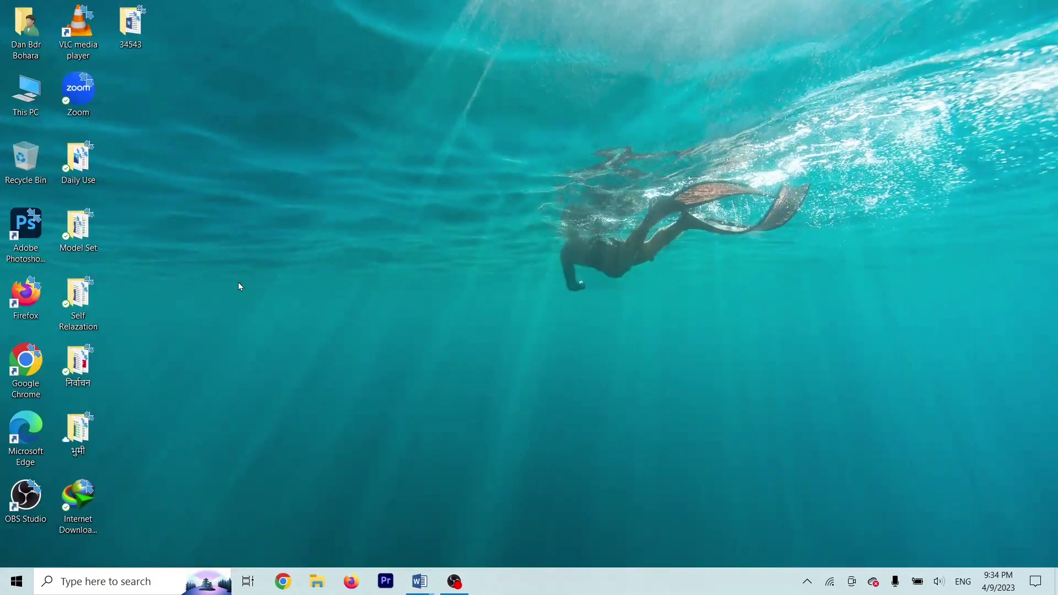
right_click(310, 228)
left_click(239, 267)
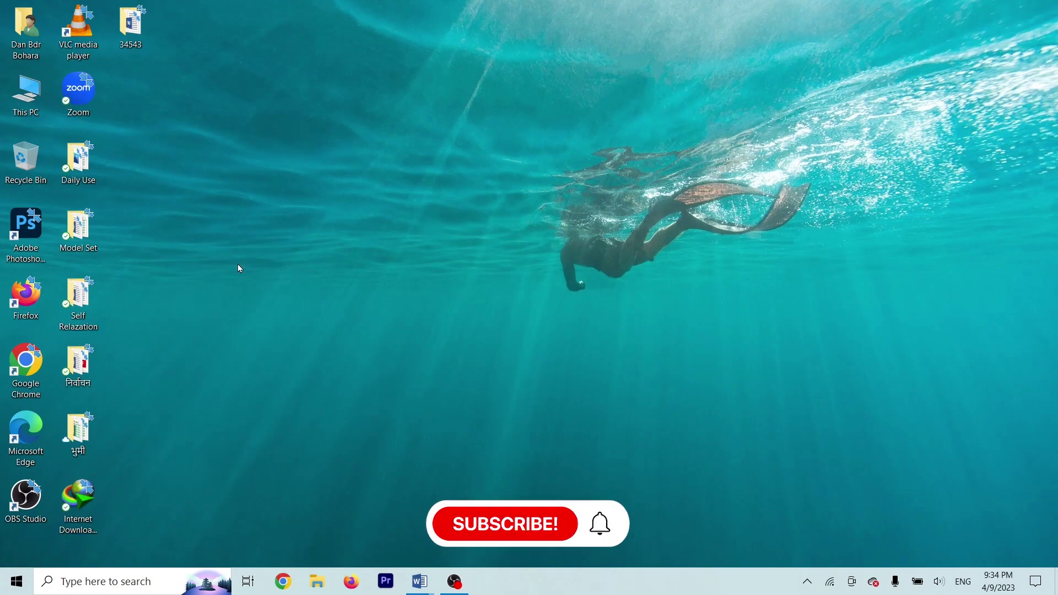
Go from the desktop's personalization settings through the high contrast settings to the Ease of Access Display page.
right_click(270, 100)
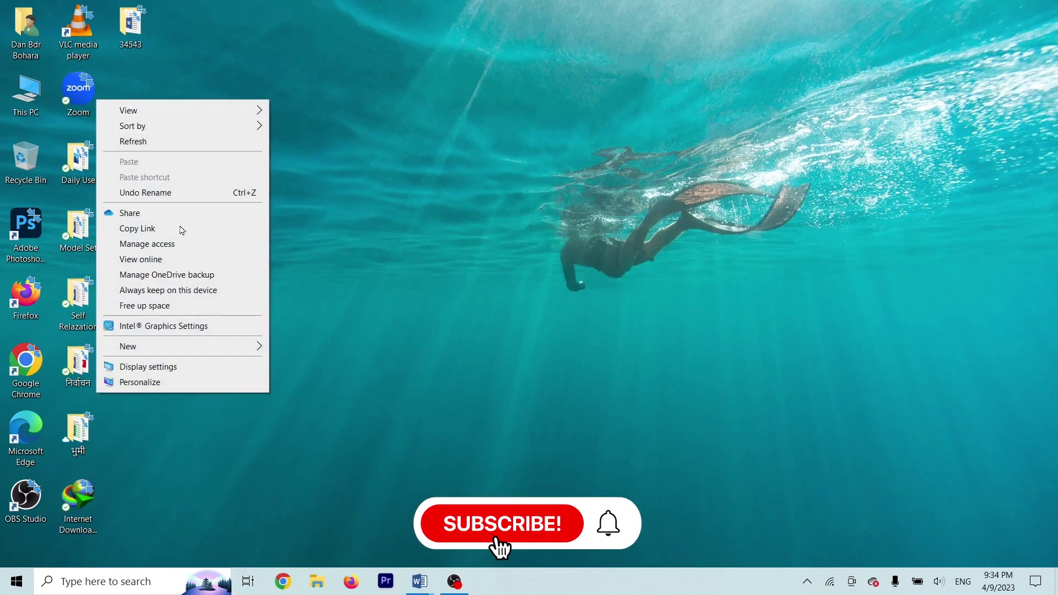
left_click(145, 384)
left_click(915, 218)
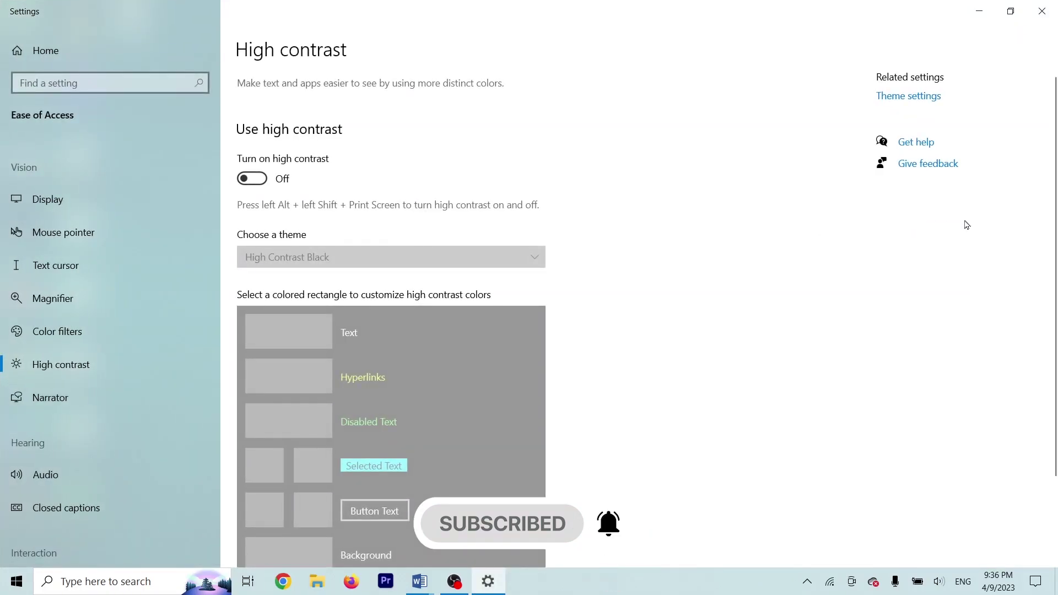
scroll(1056, 339, "down", 2)
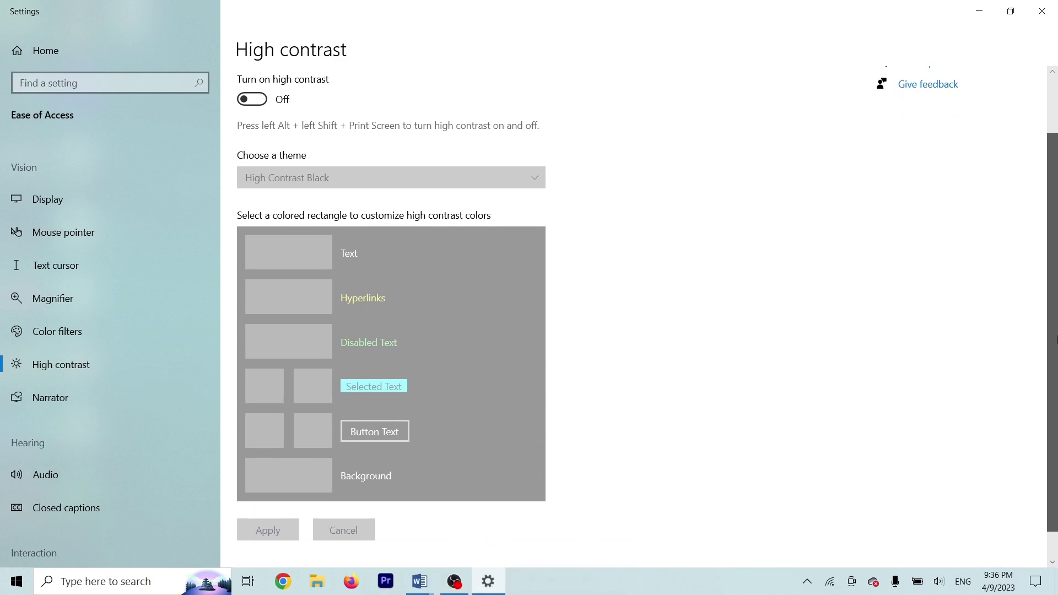
scroll(1056, 339, "up", 2)
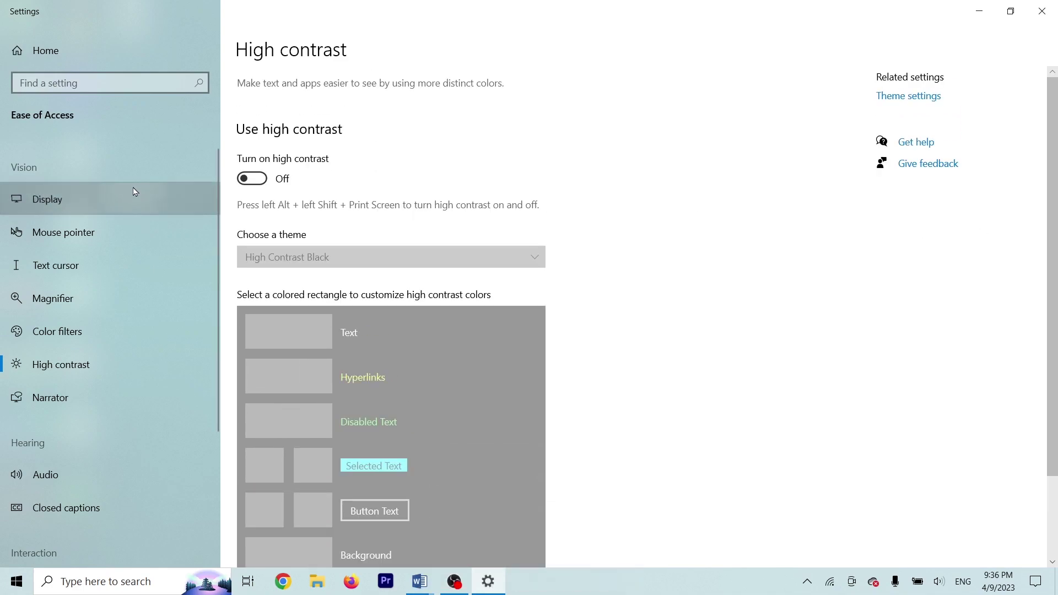
left_click(83, 209)
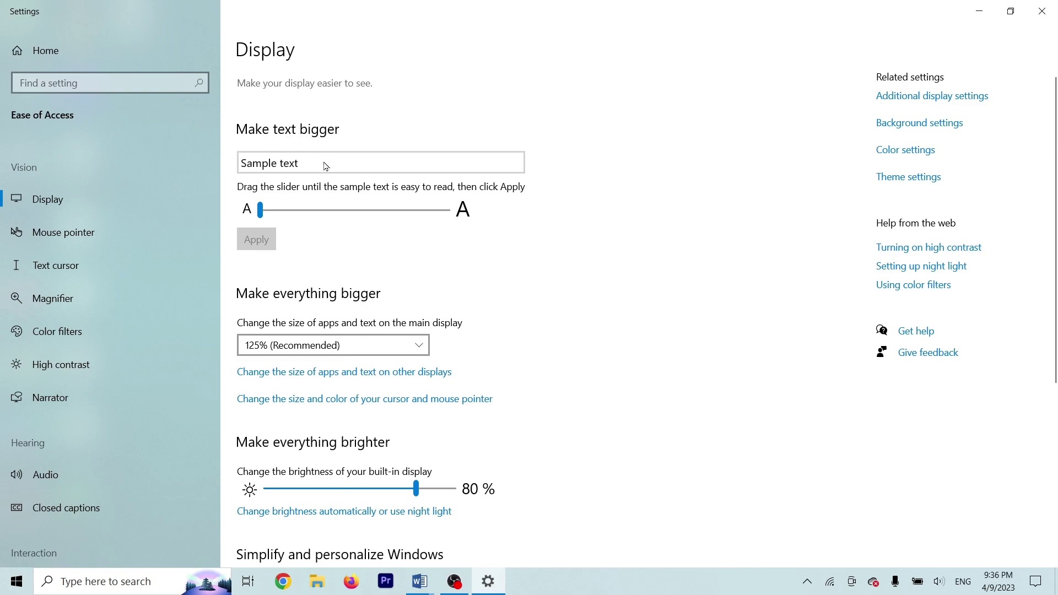
Try a larger text size under Make text bigger, apply it, and return the text to its smallest size.
left_click_drag(260, 210, 352, 220)
left_click(265, 254)
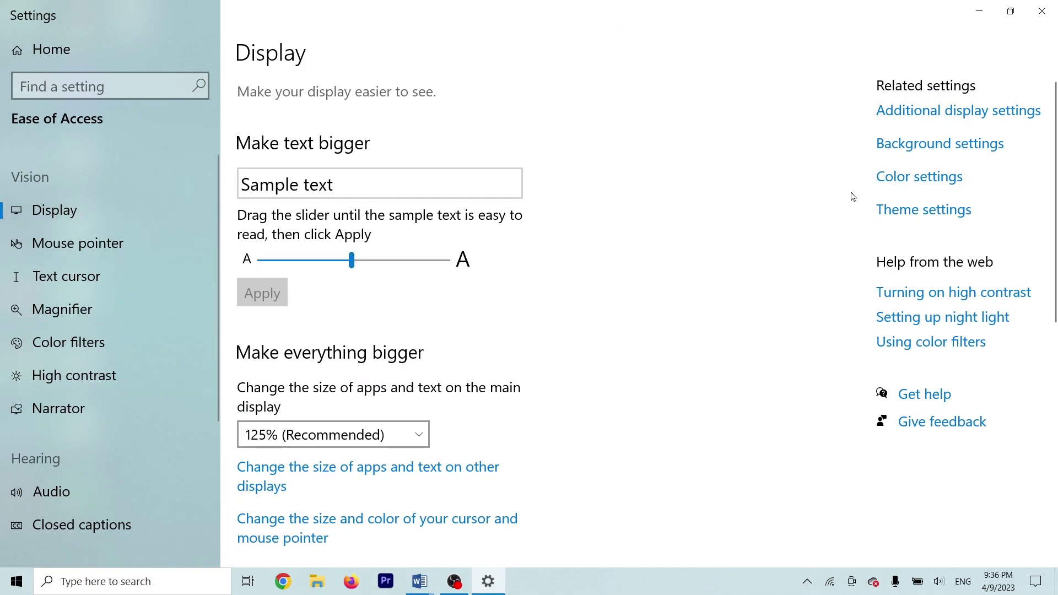
left_click_drag(351, 260, 286, 262)
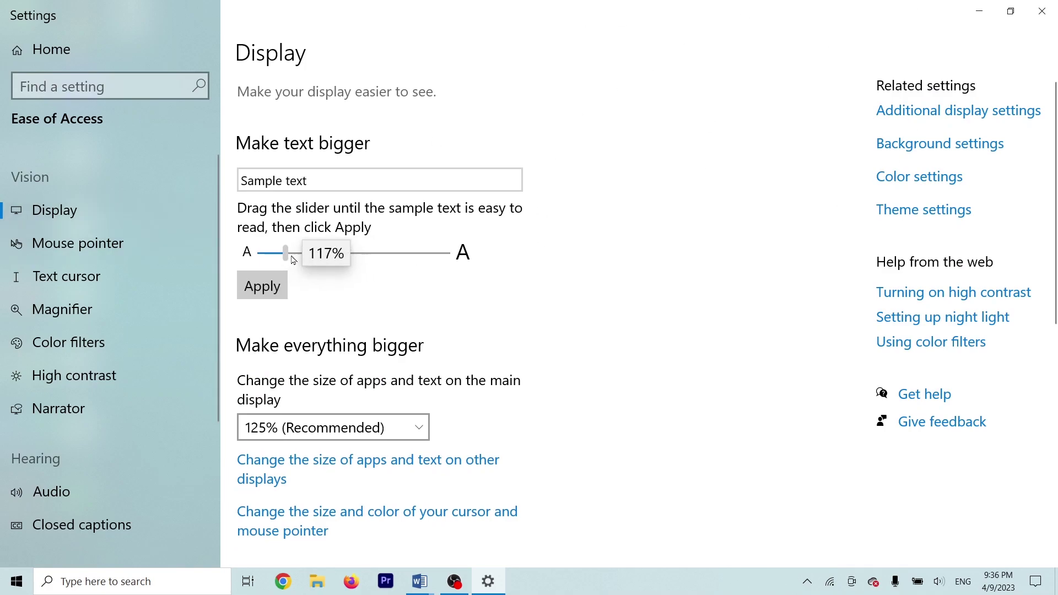
left_click(263, 286)
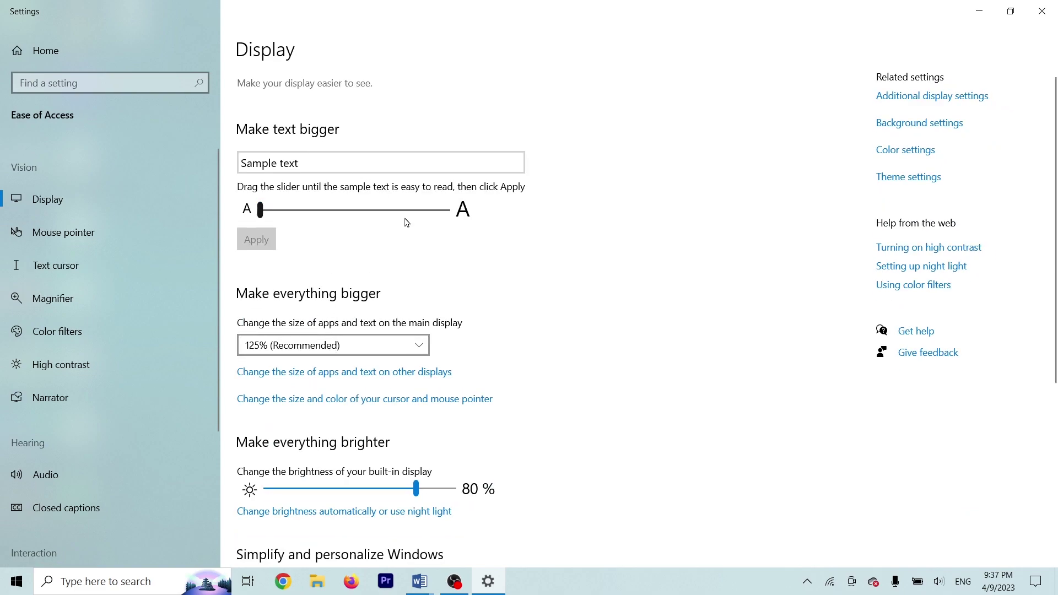
Check the scale choices under Make everything bigger, capture a screenshot of the Display page at 125% (Recommended), and close Settings.
left_click(415, 345)
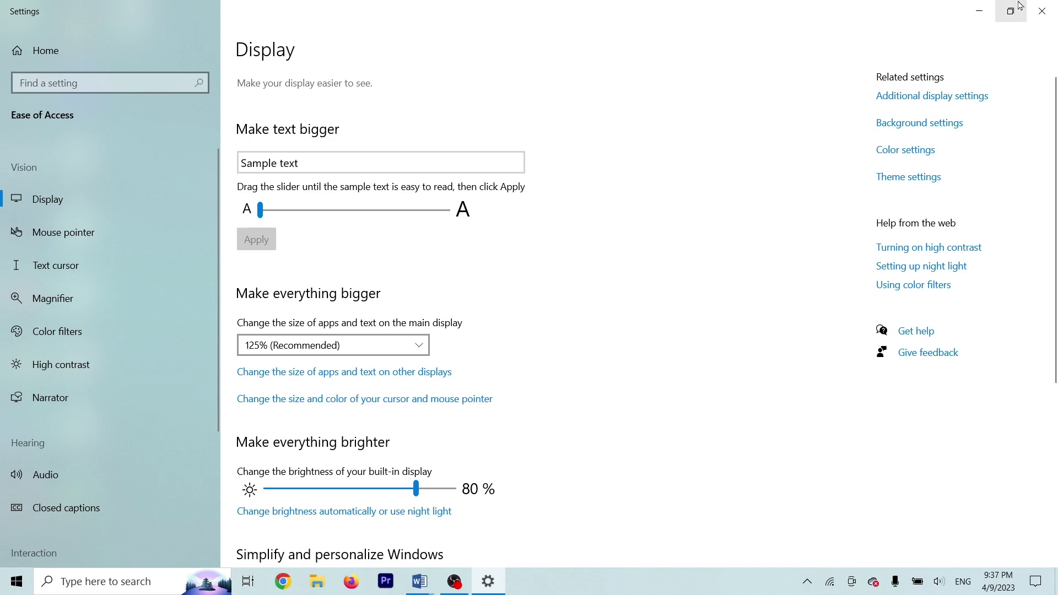
left_click(1042, 11)
key("Return")
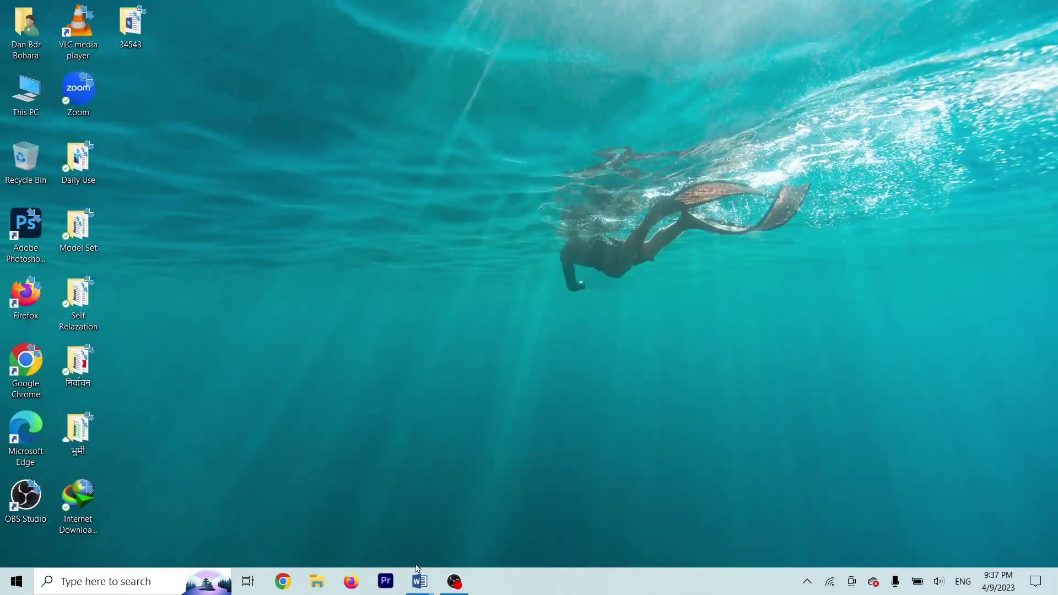
Paste the Display settings screenshot below "Q.6." in Windows.docx and add the heading "Q.7." beneath the picture.
mouse_move(420, 581)
left_click(485, 530)
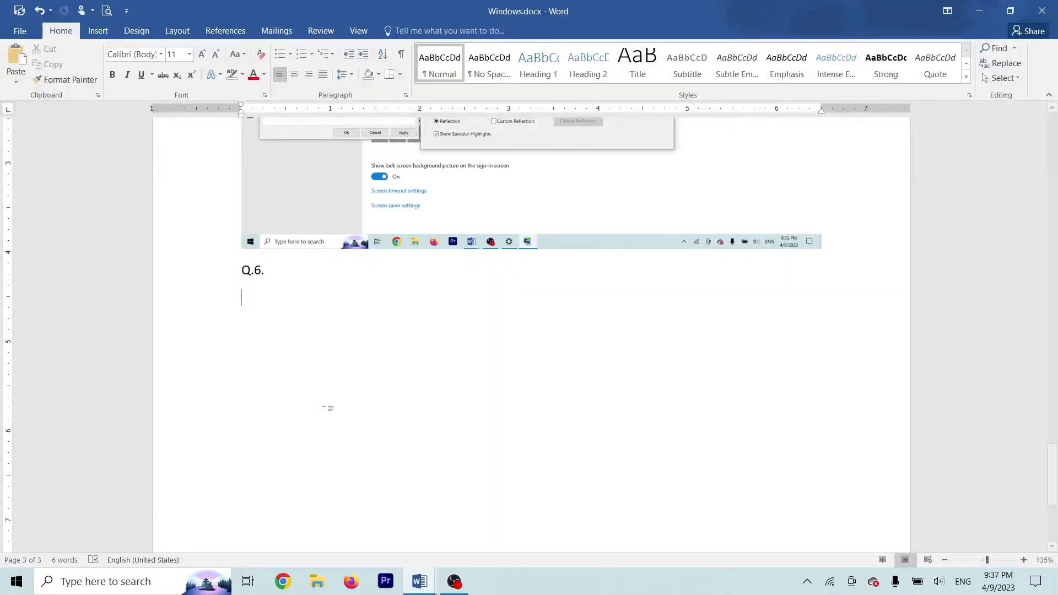
key("ctrl+v")
key("Return")
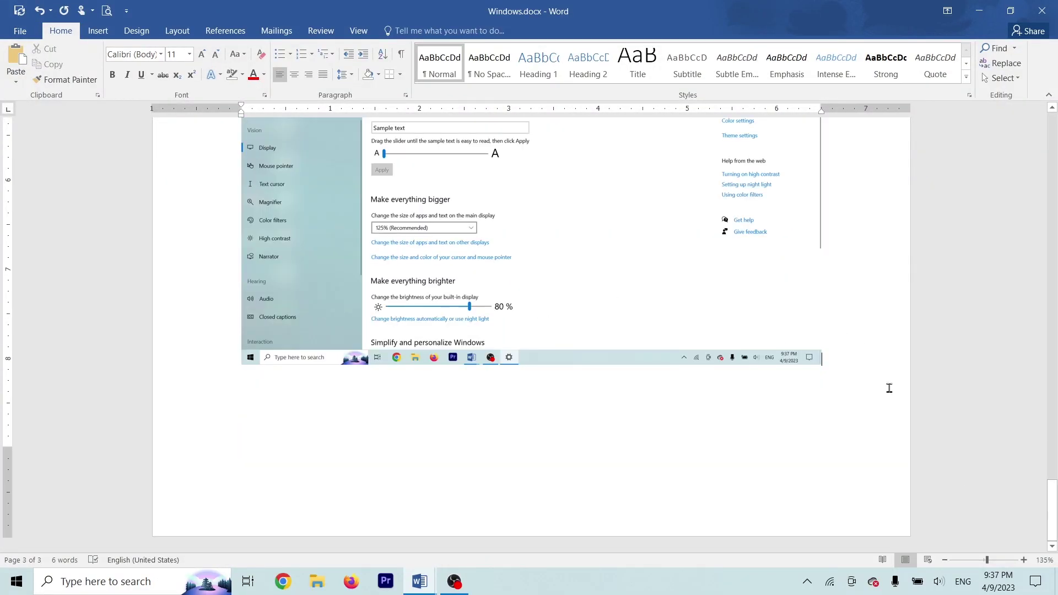
type("Q.")
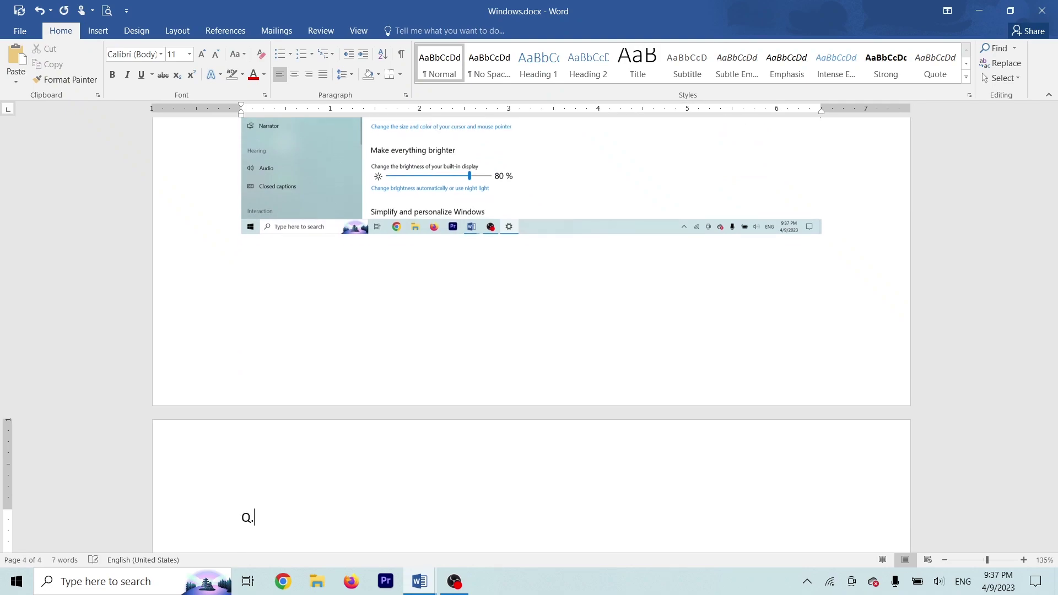
type("7.")
Read question 7 about memory usage in Windows My creation.DOCX, leaving both Word documents minimized.
left_click(979, 10)
mouse_move(422, 583)
left_click(342, 524)
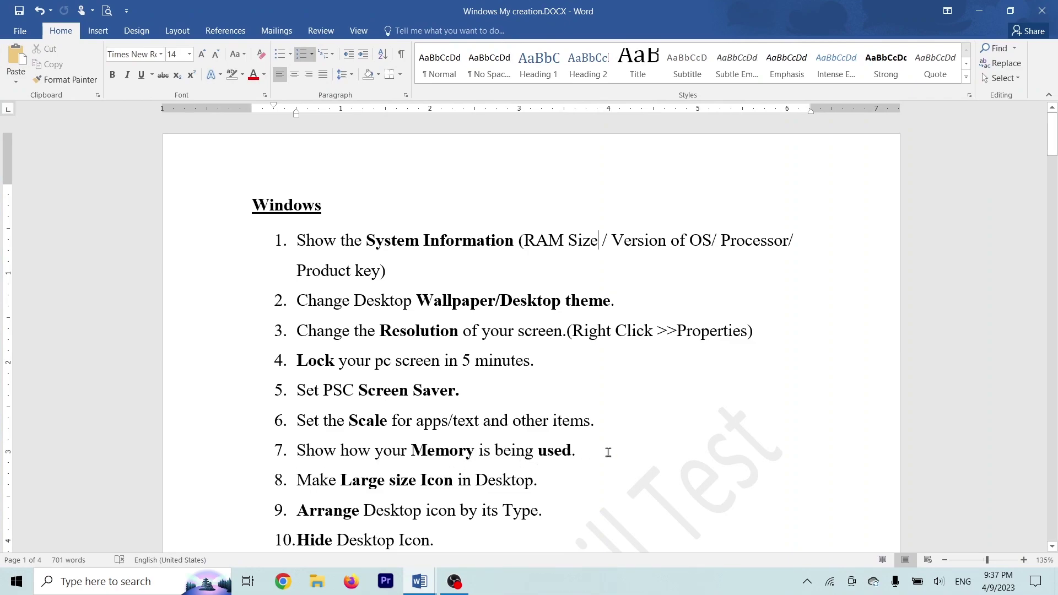
left_click(980, 7)
double_click(26, 91)
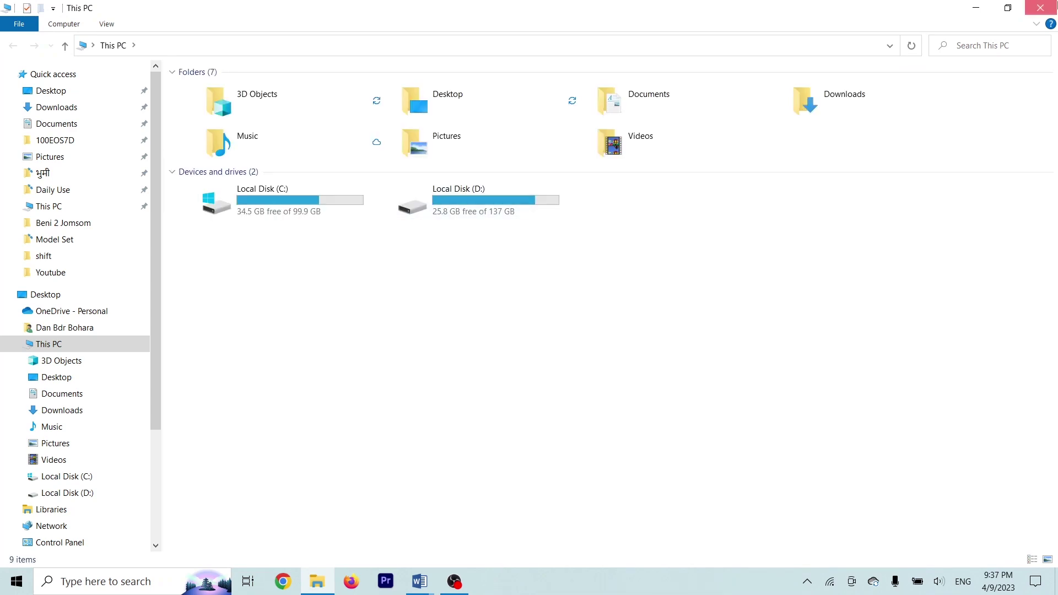
left_click(1041, 8)
right_click(646, 109)
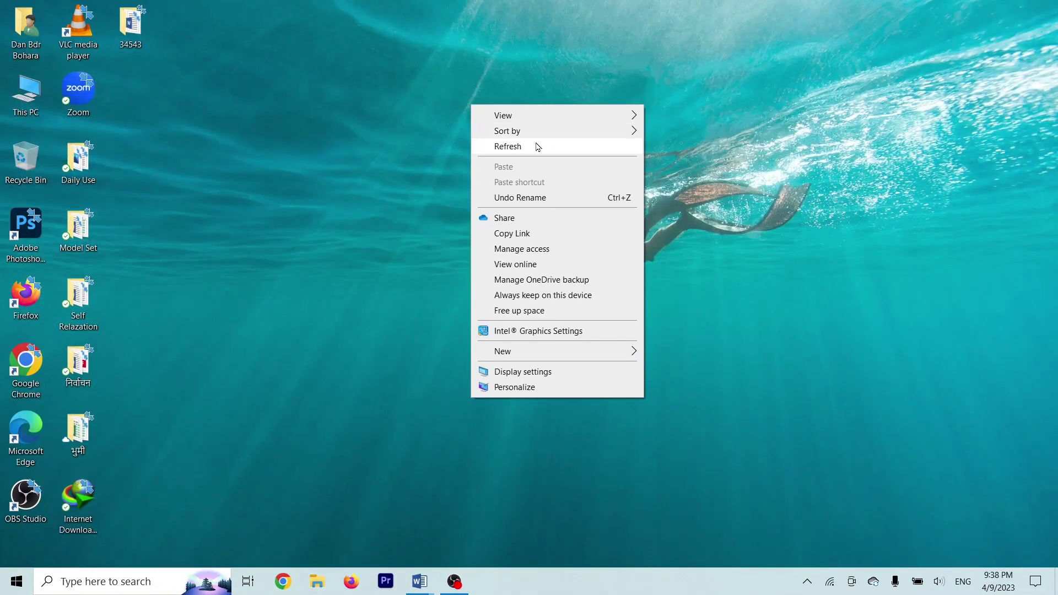
left_click(536, 145)
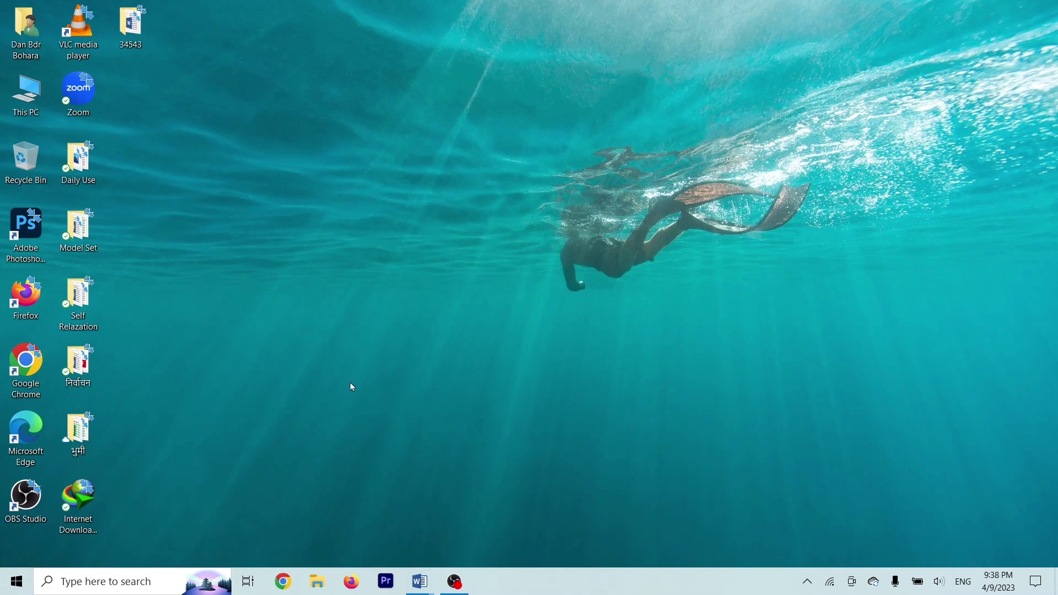
left_click(16, 582)
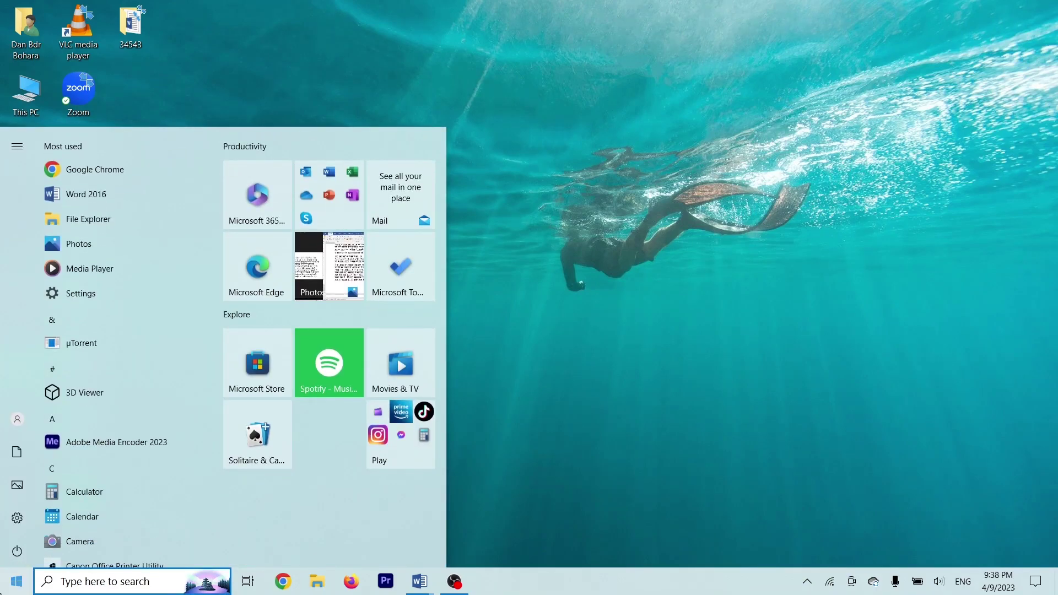
mouse_move(20, 520)
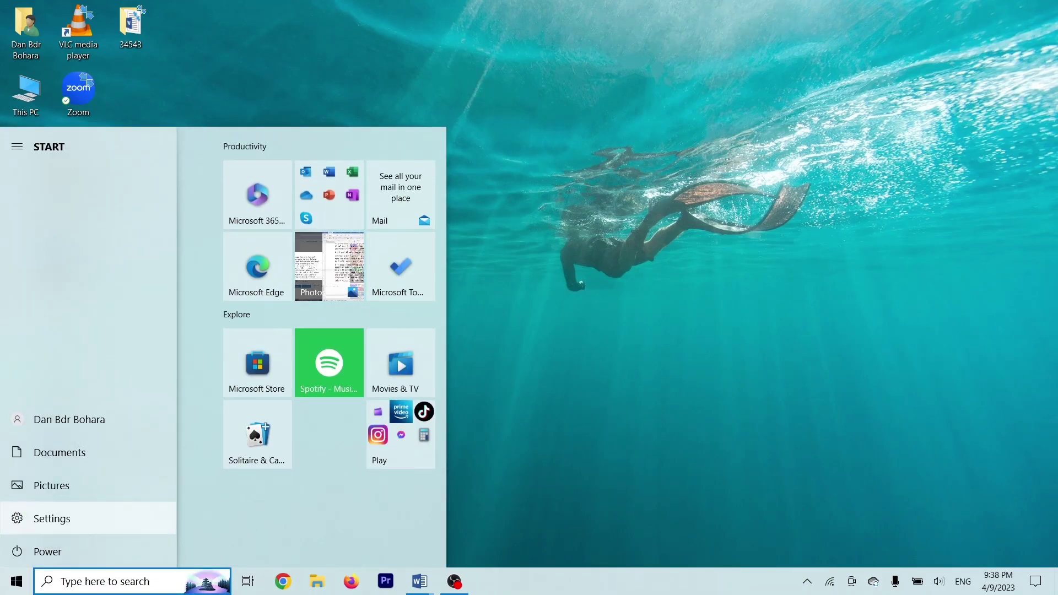
left_click(17, 581)
left_click(16, 582)
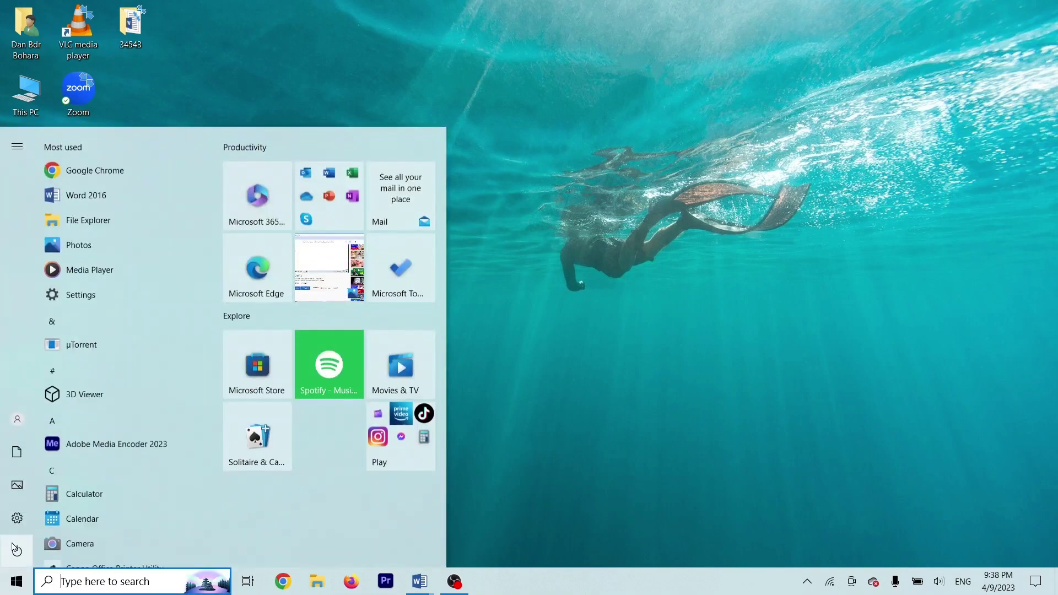
mouse_move(20, 519)
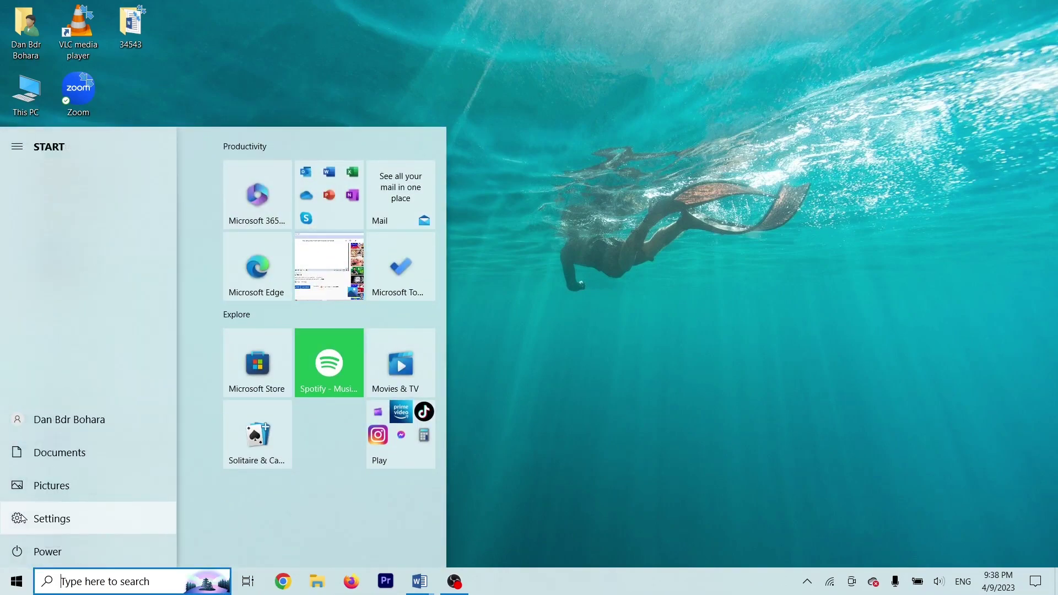
left_click(9, 593)
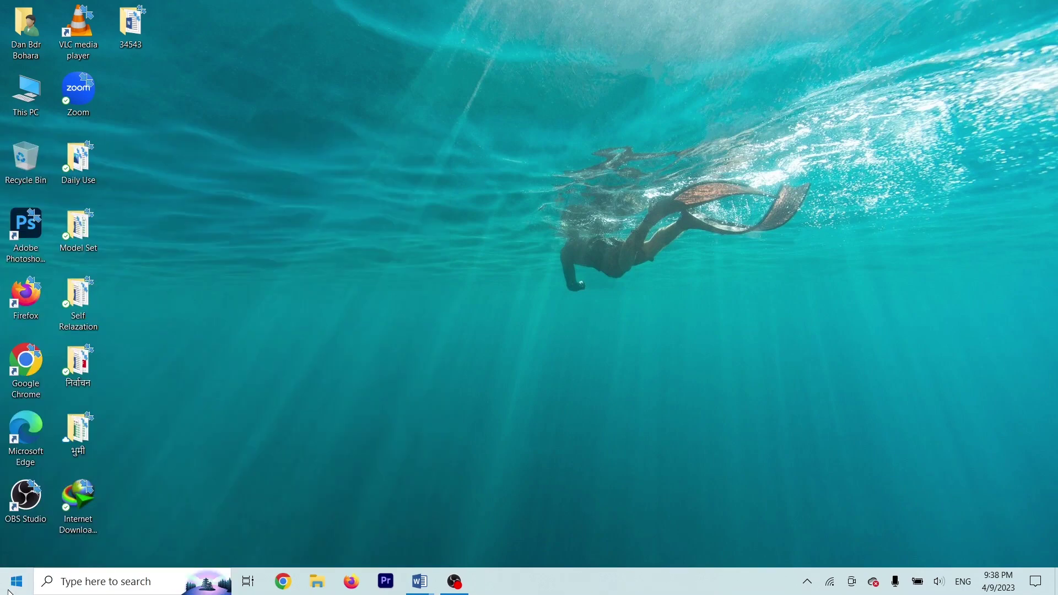
Open the Storage page of the System settings, capture a screenshot of the Local Disk (C:) usage, and minimize Settings.
left_click(14, 583)
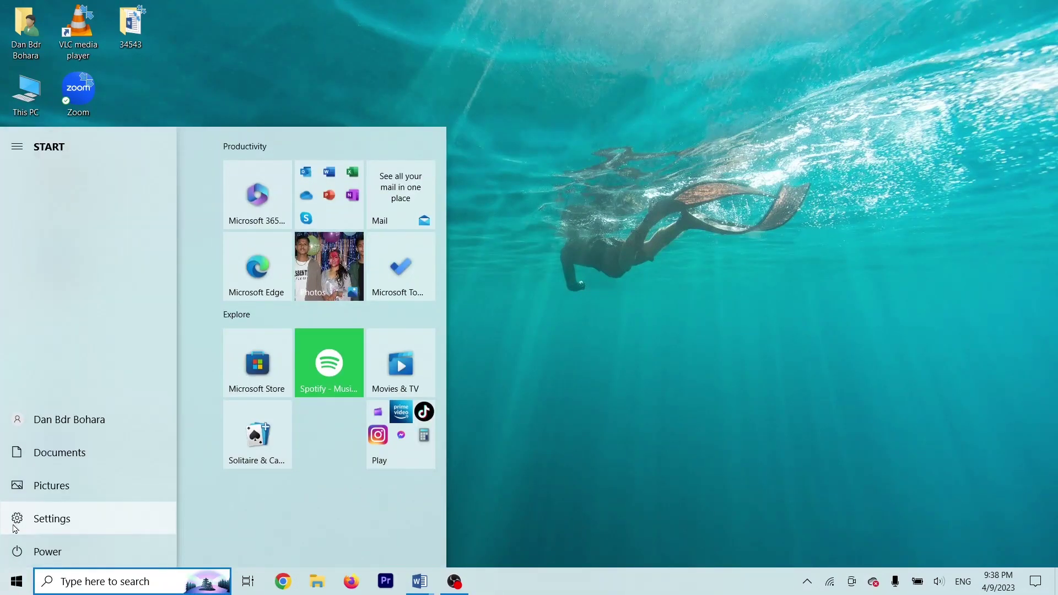
left_click(33, 519)
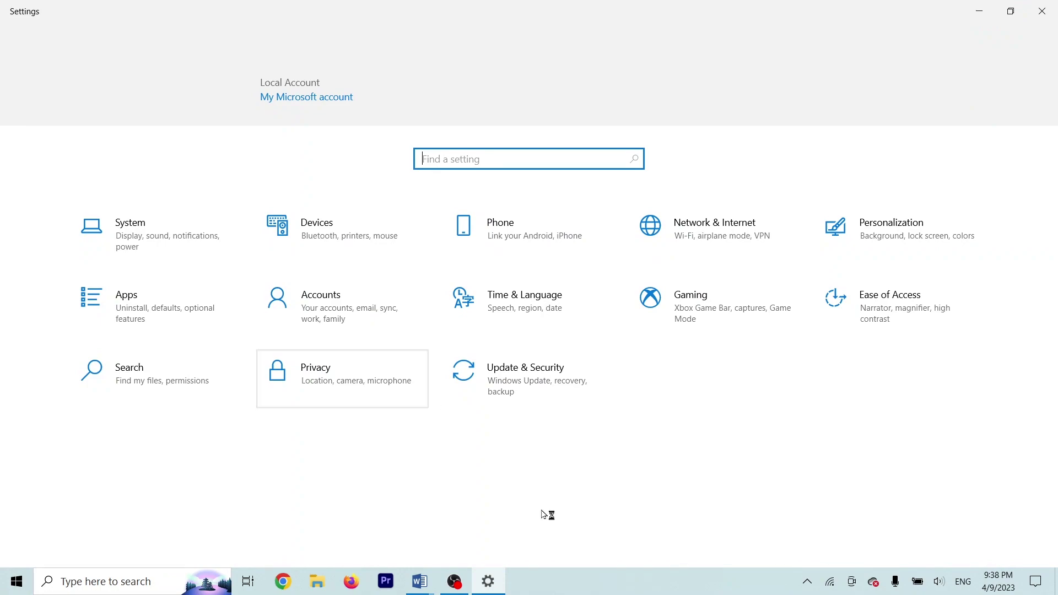
left_click(153, 237)
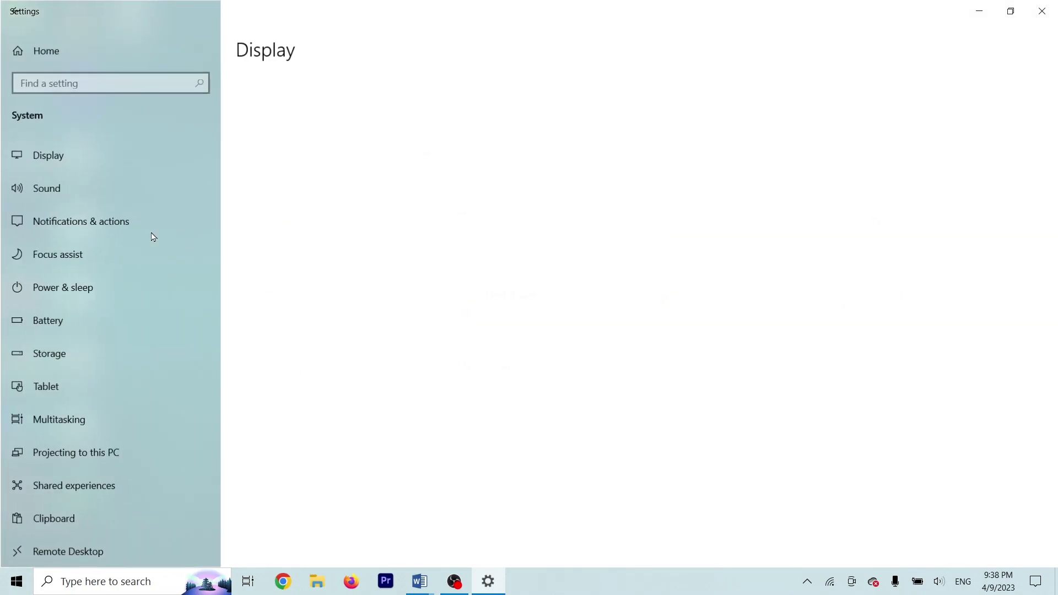
left_click(67, 363)
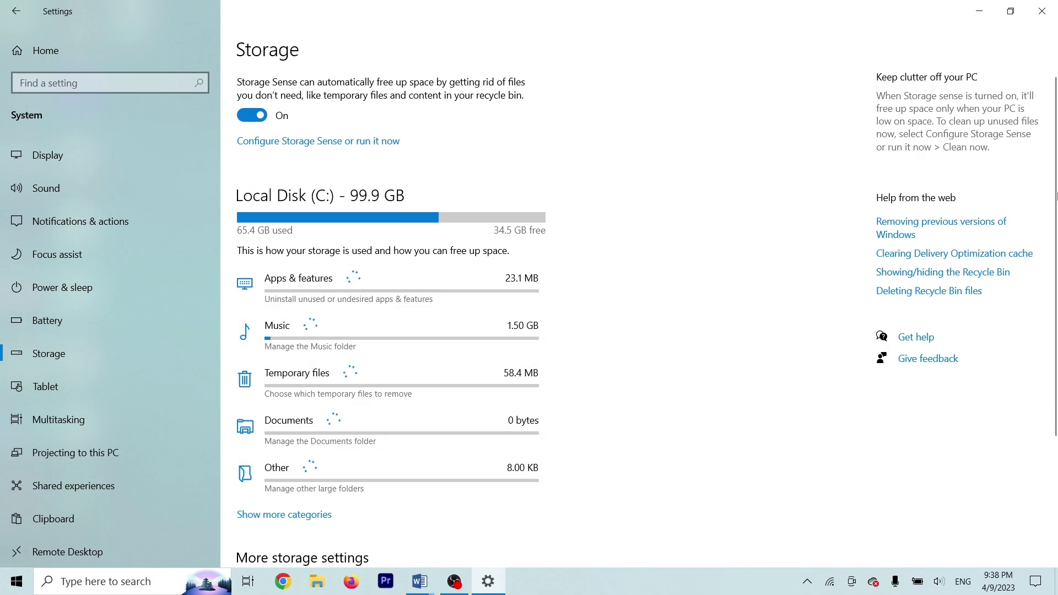
left_click_drag(1056, 210, 1057, 160)
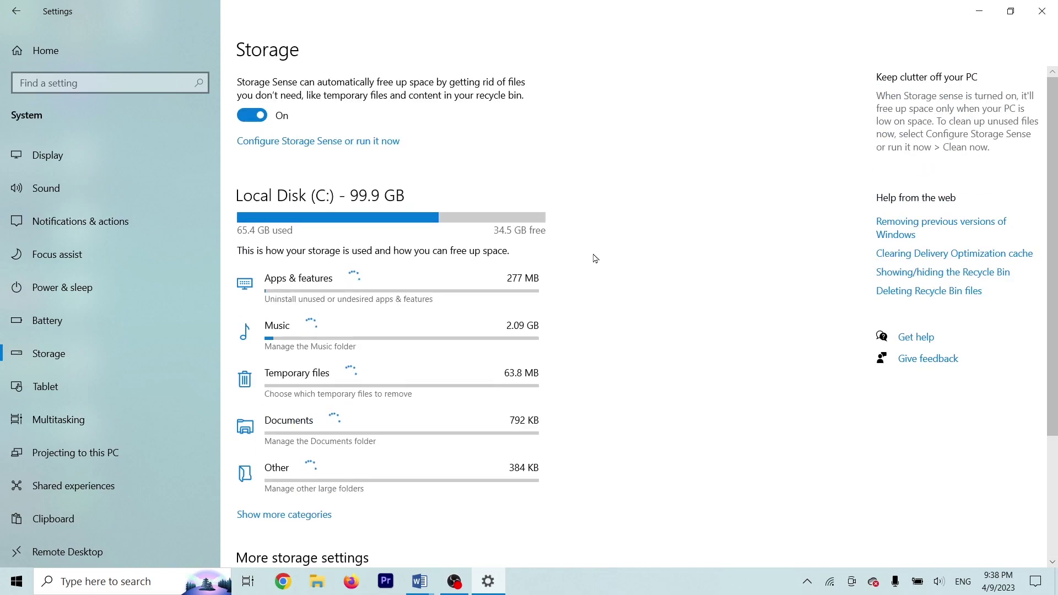
key("Print")
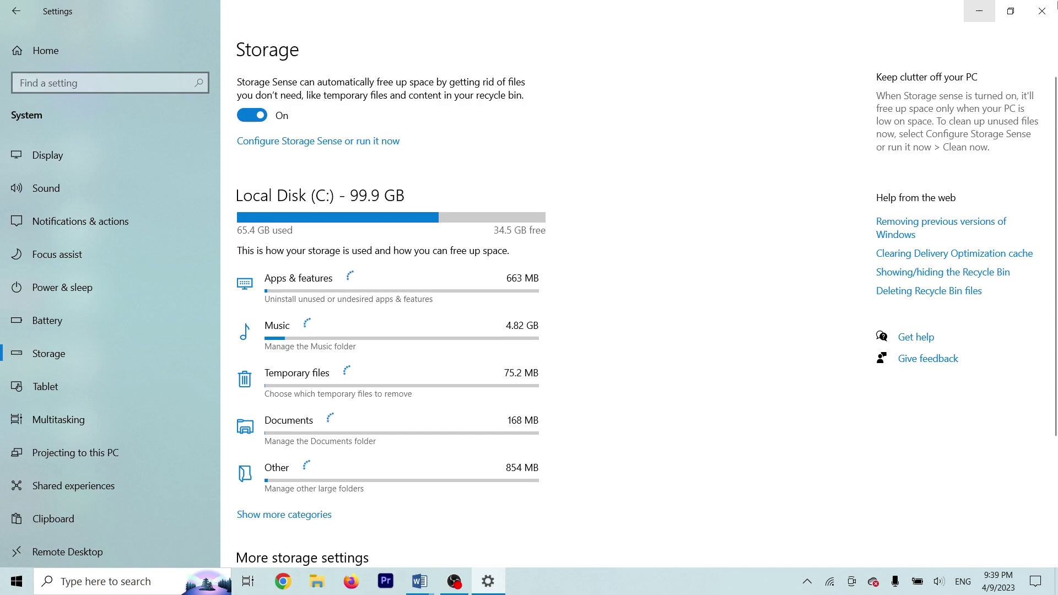
left_click(981, 10)
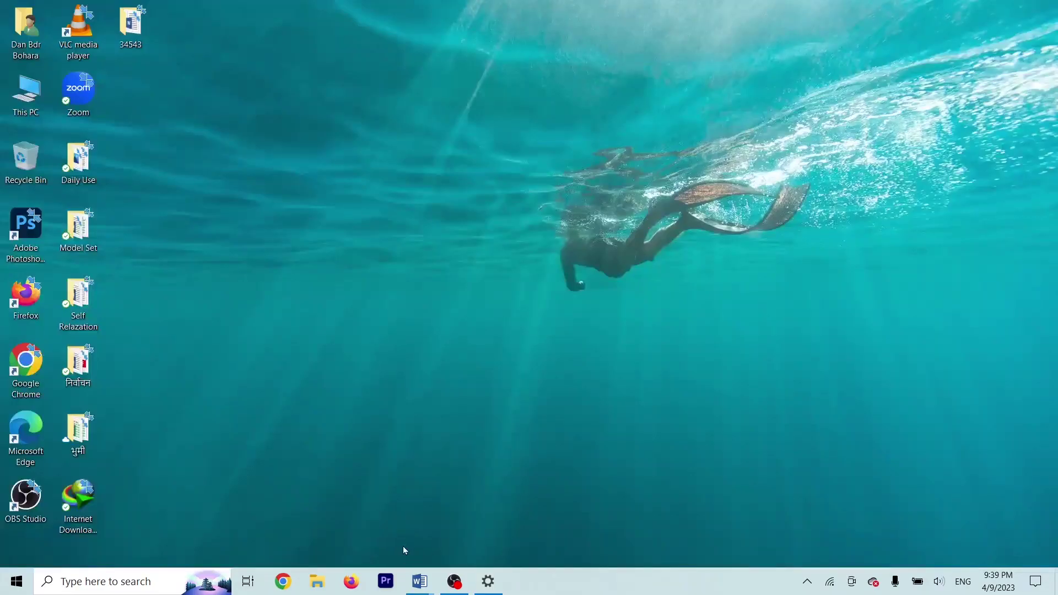
Paste the Storage screenshot below "Q.7." in Windows.docx and add the heading "Q.8." beneath the picture.
mouse_move(420, 582)
left_click(475, 545)
key("ctrl+v")
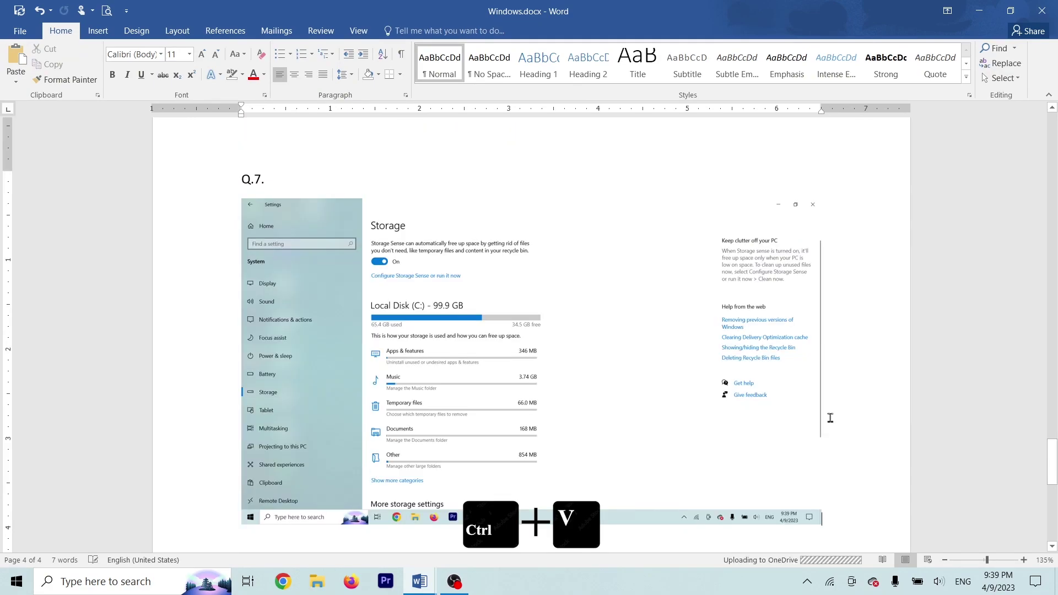
key("Return")
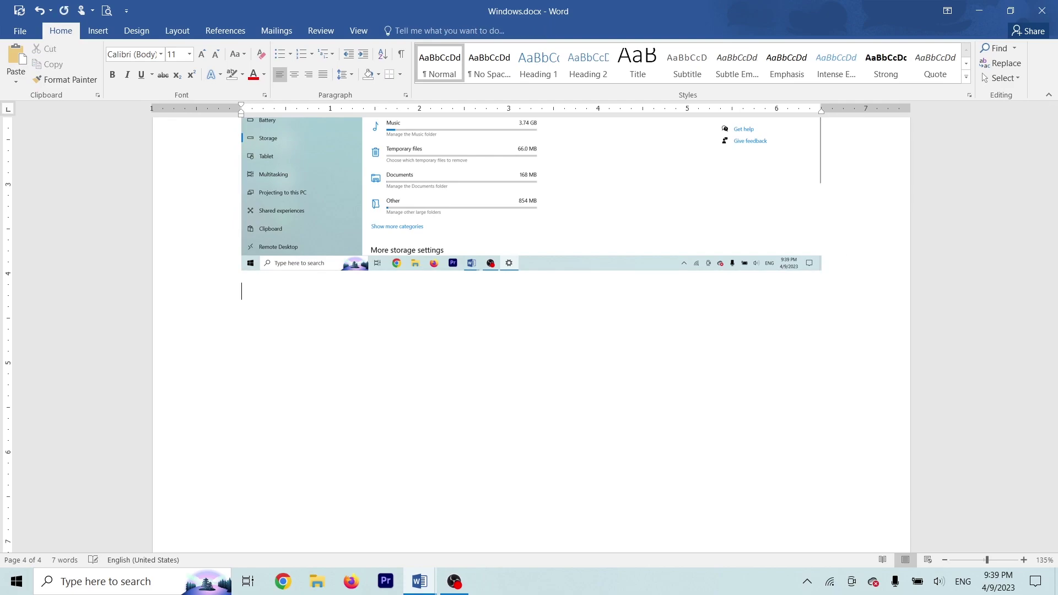
Following question 8 in Windows My creation.DOCX, switch the desktop icons to Large icons and capture a screenshot of the desktop.
key("alt+Tab")
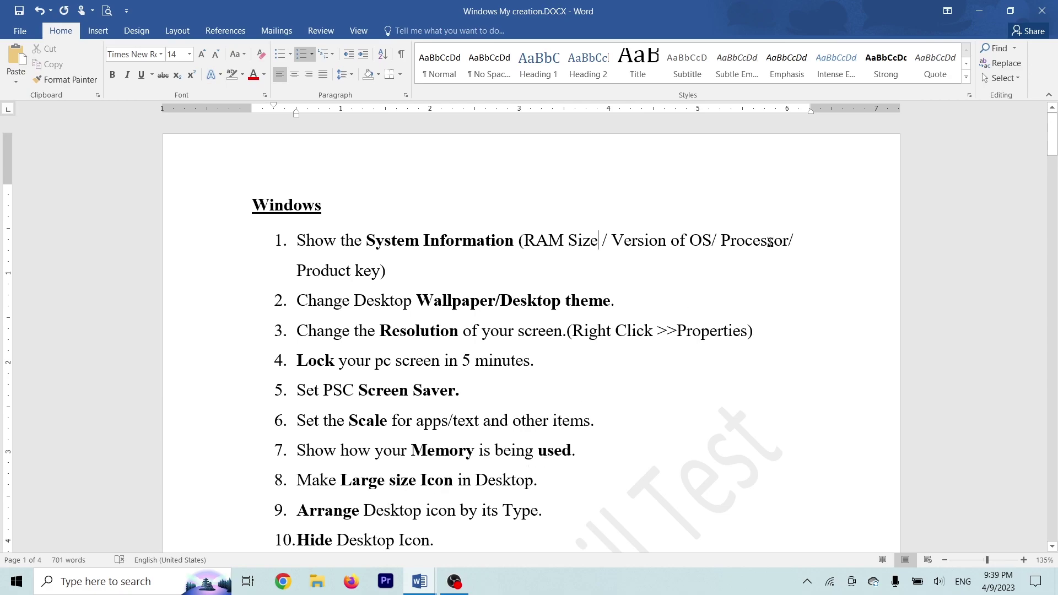
left_click(973, 6)
left_click(974, 6)
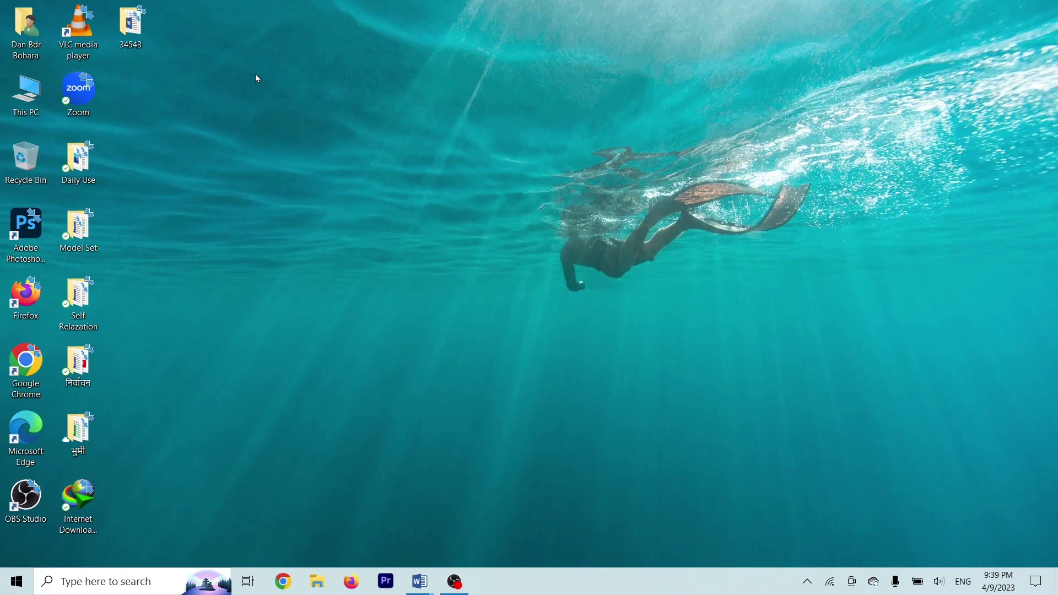
right_click(311, 61)
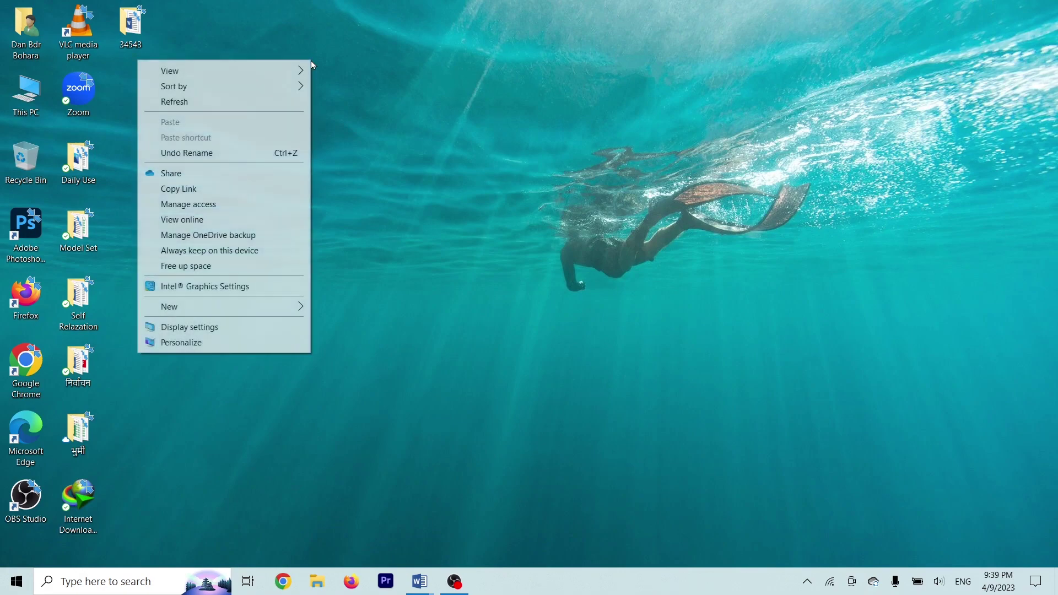
mouse_move(247, 73)
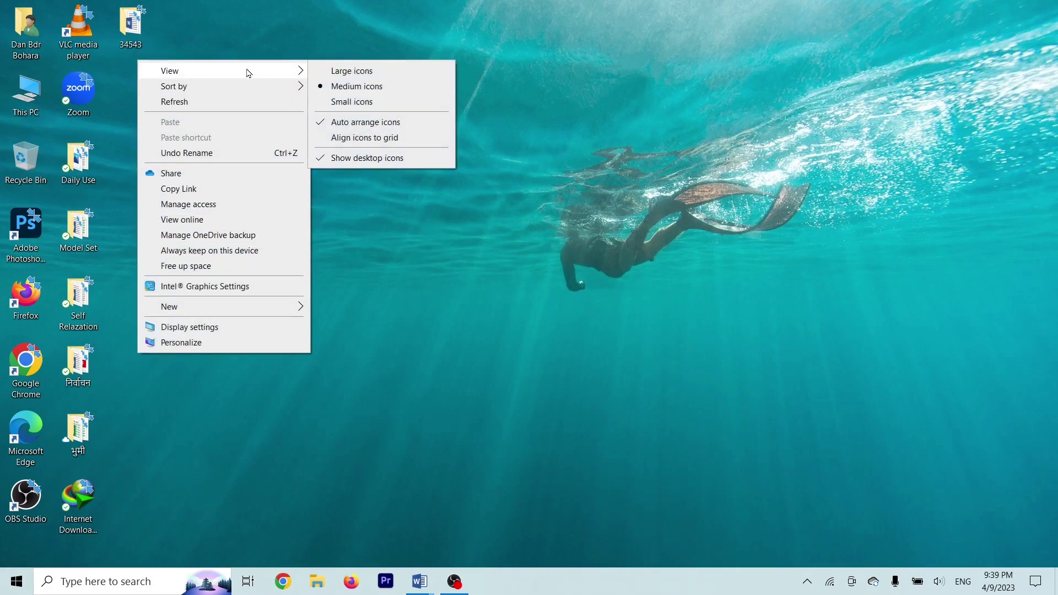
left_click(338, 73)
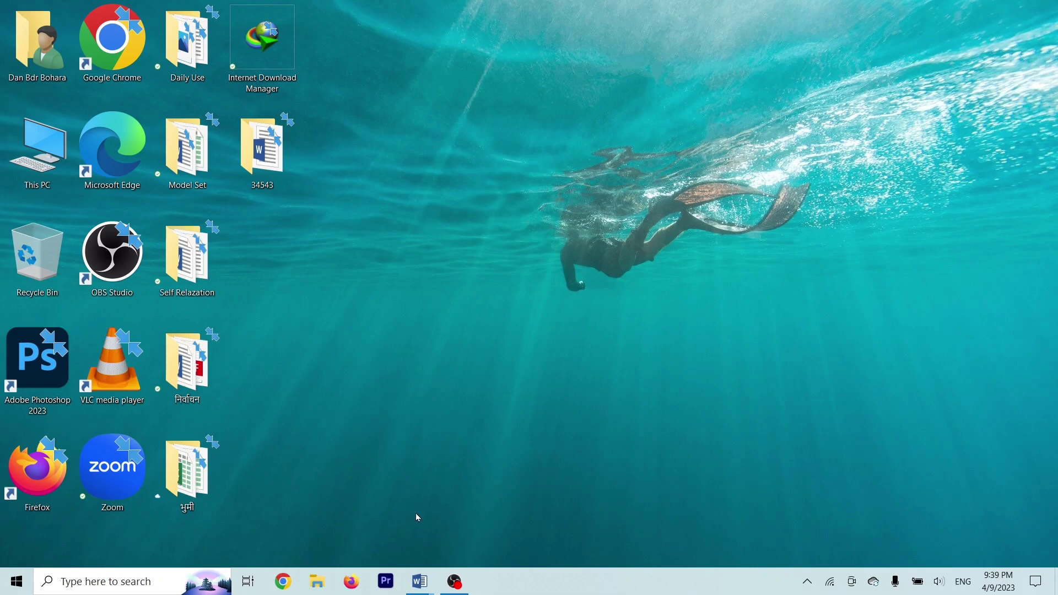
Paste the large-icon desktop screenshot below "Q.8." in Windows.docx, add the heading "Q.9" beneath it, and minimize Word.
mouse_move(424, 577)
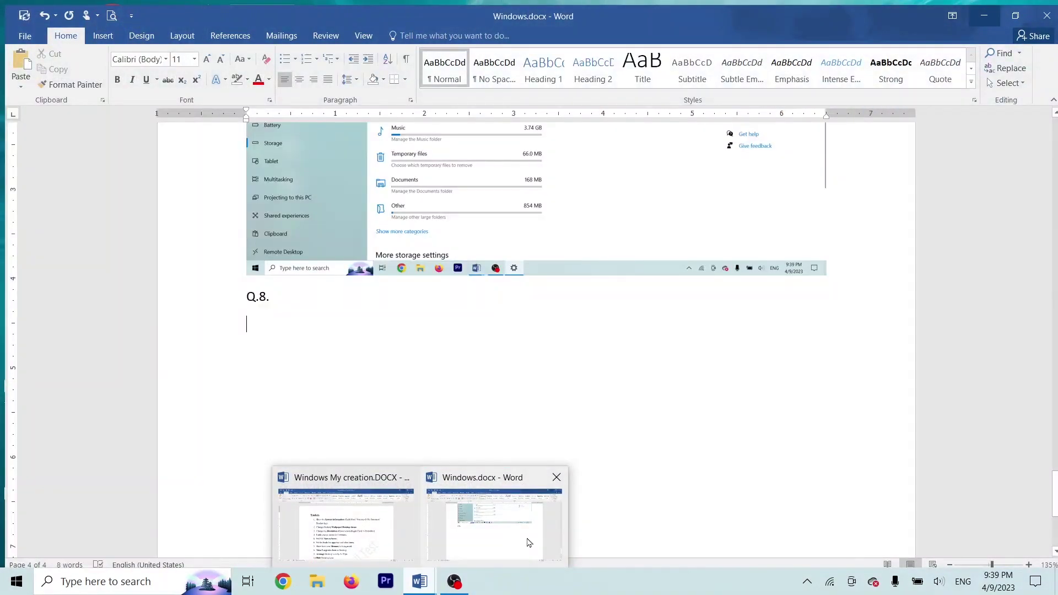
left_click(528, 543)
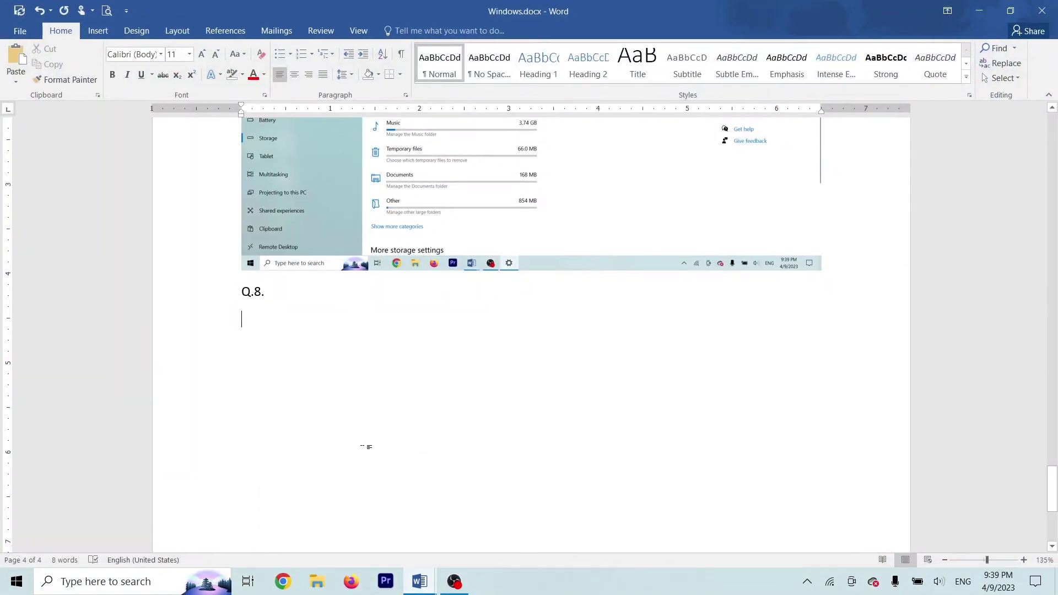
key("ctrl+v")
key("Return")
type("Q.9.")
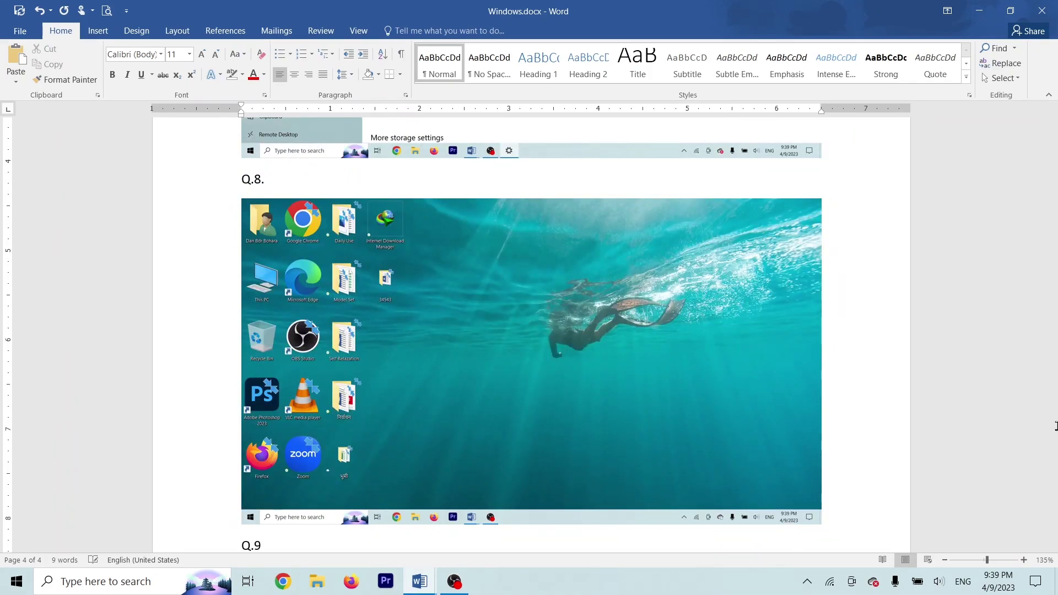
key("Return")
left_click(979, 11)
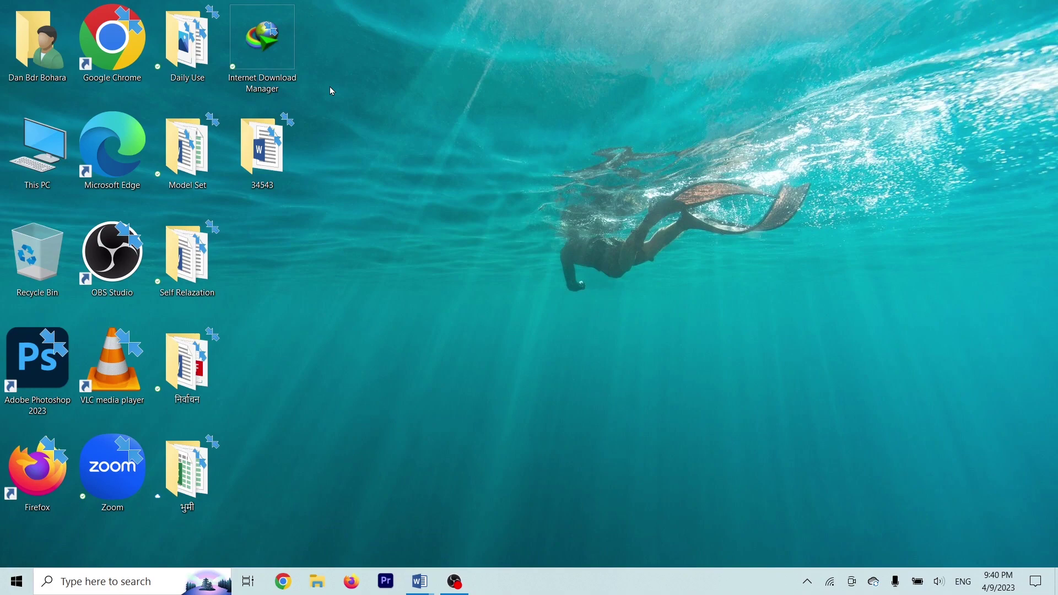
Return the desktop icons to Medium icons and check the selected size in the desktop view options.
right_click(317, 55)
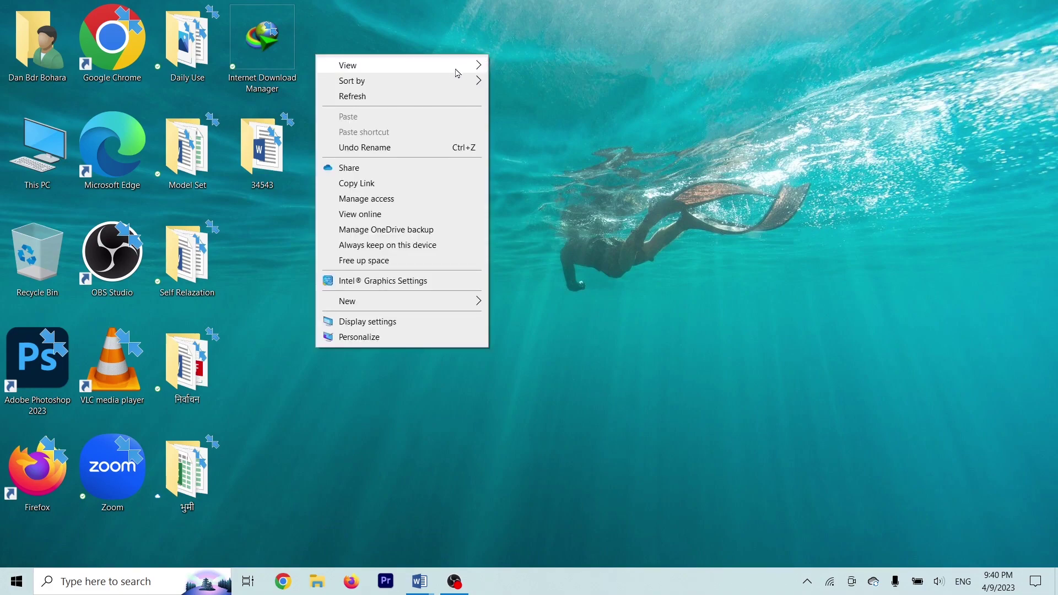
mouse_move(440, 67)
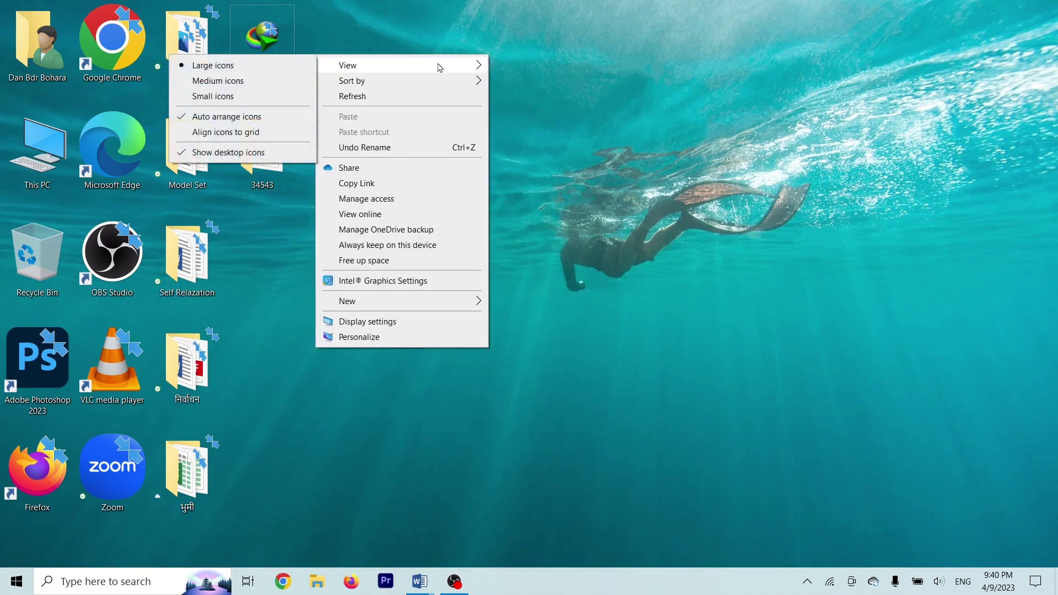
left_click(238, 82)
right_click(240, 103)
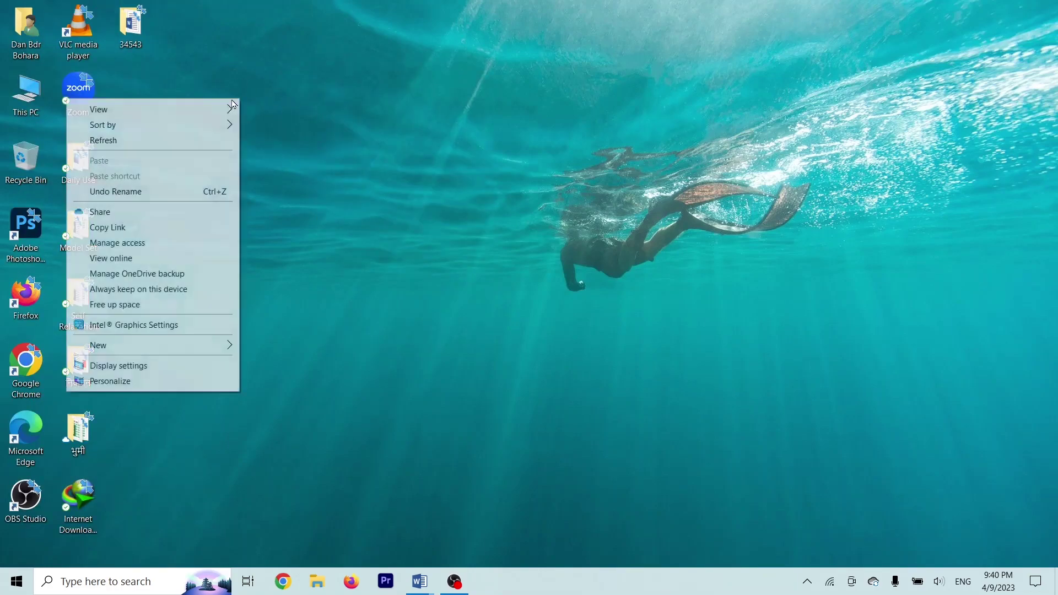
mouse_move(232, 114)
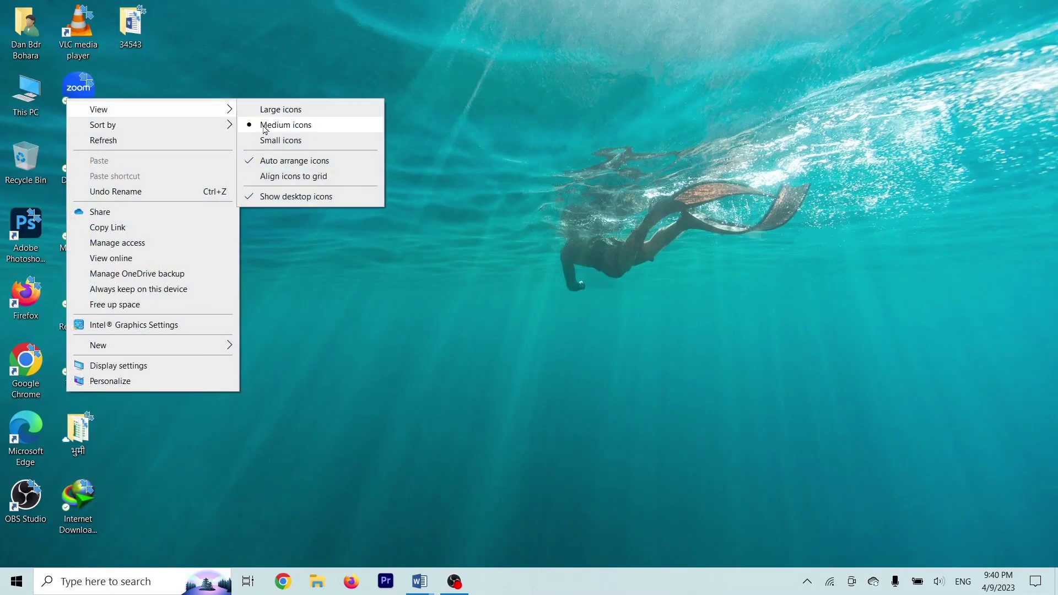
left_click(538, 81)
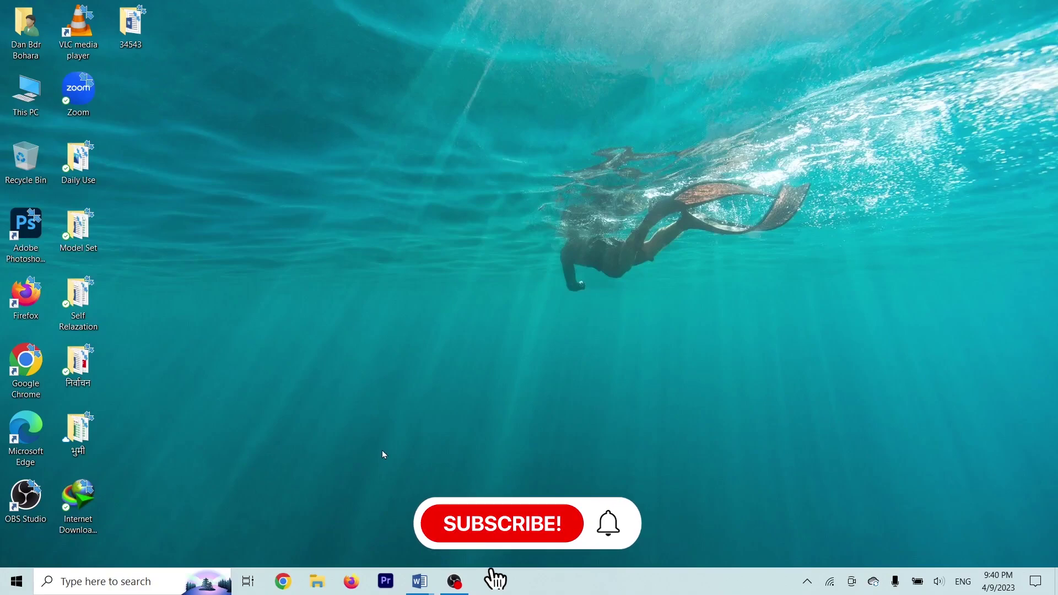
Read question 9 in Windows My creation.DOCX and sort the desktop icons by Item type.
left_click(419, 582)
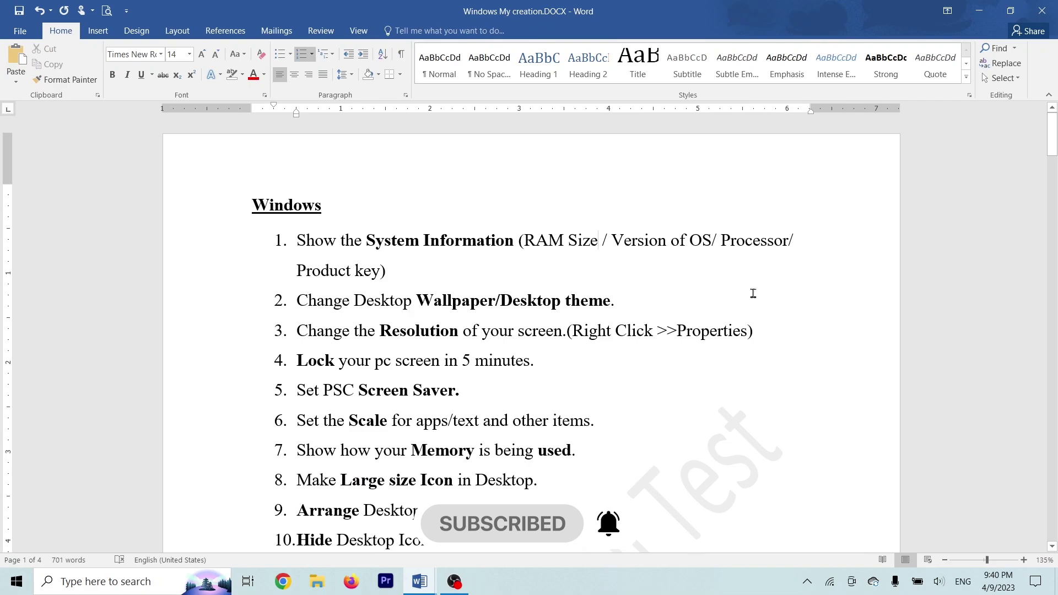
left_click(986, 8)
right_click(586, 116)
mouse_move(468, 142)
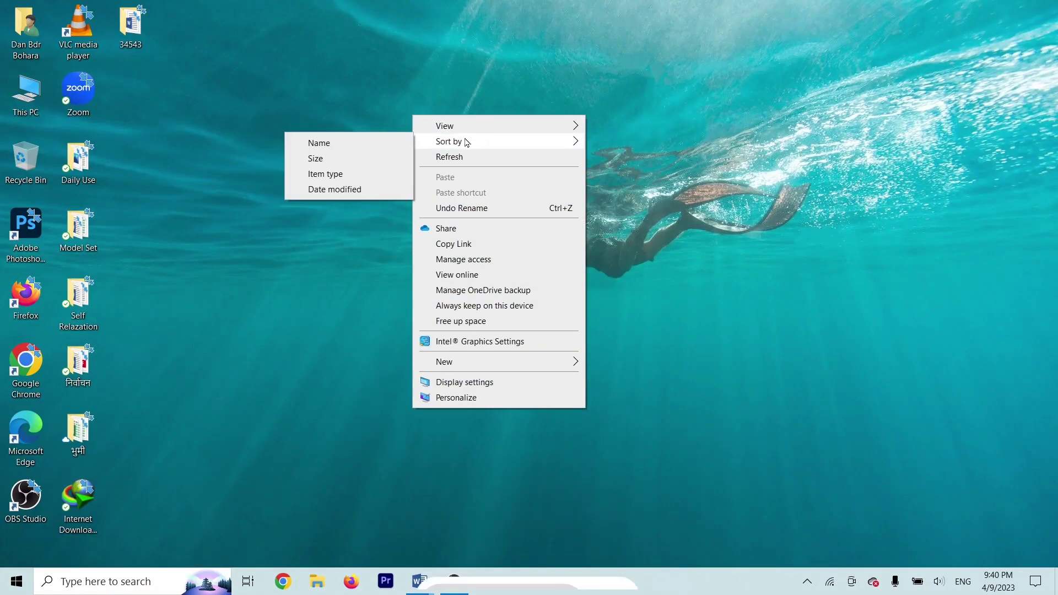
left_click(333, 175)
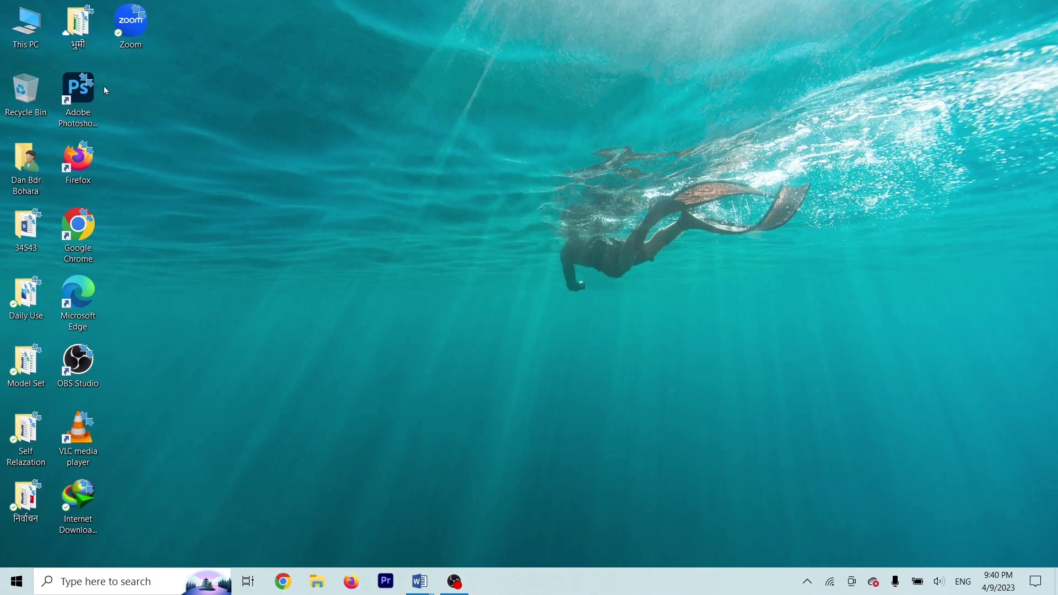
Show the desktop sort options with Item type selected and capture a screenshot of them.
right_click(521, 7)
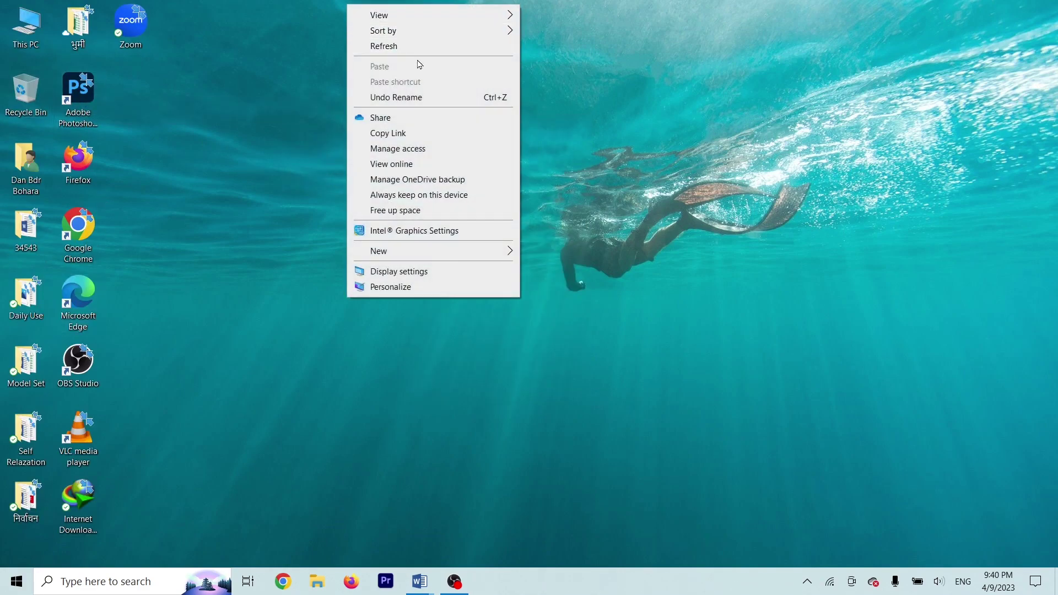
left_click(389, 116)
right_click(389, 116)
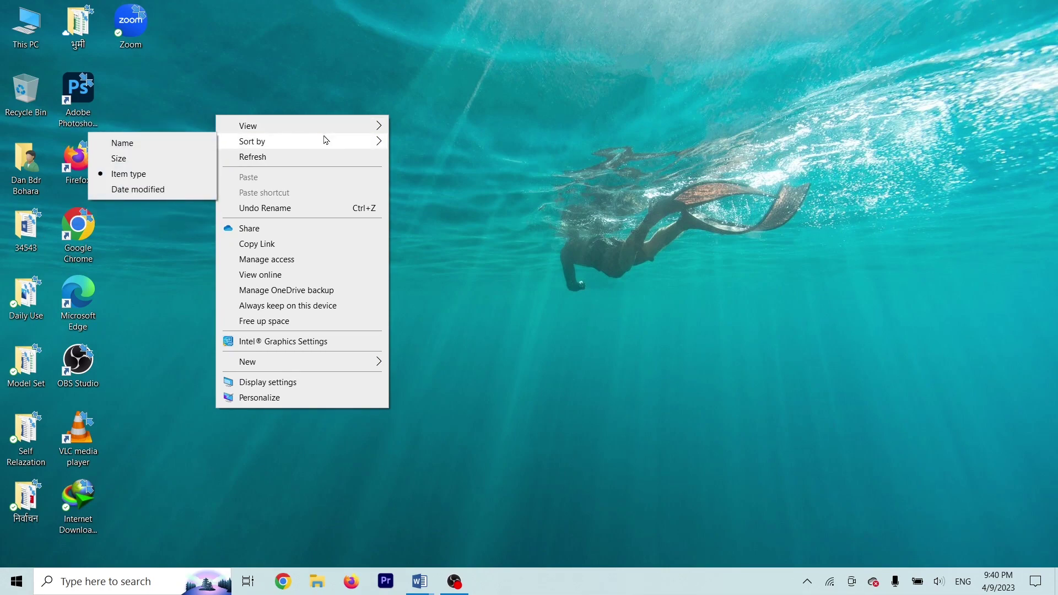
mouse_move(265, 148)
Paste the sort options screenshot below "Q.9" in Windows.docx and add the heading "Q.10." beneath the picture.
left_click(422, 584)
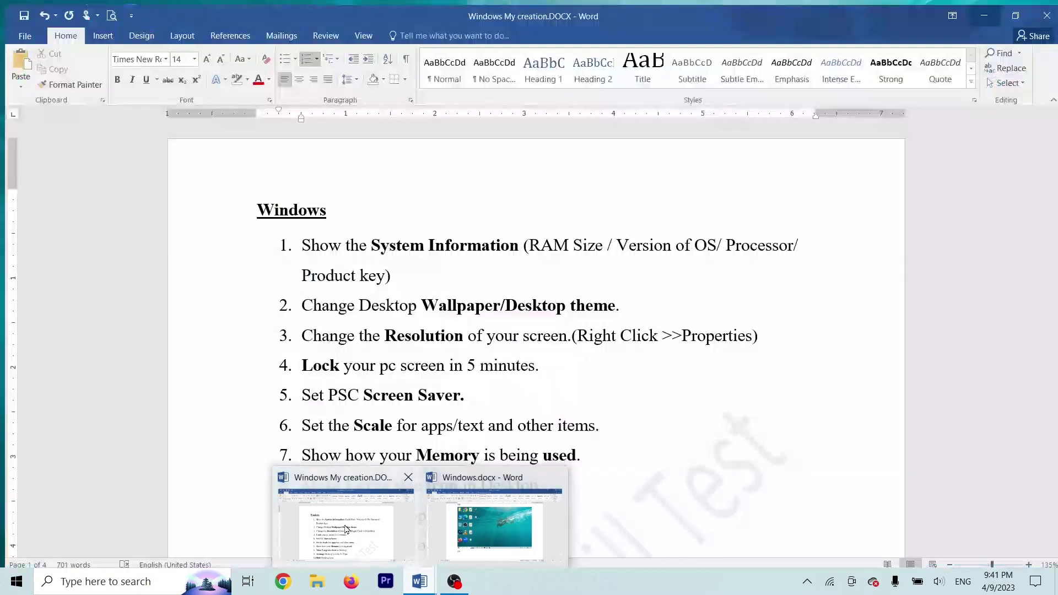
left_click(494, 523)
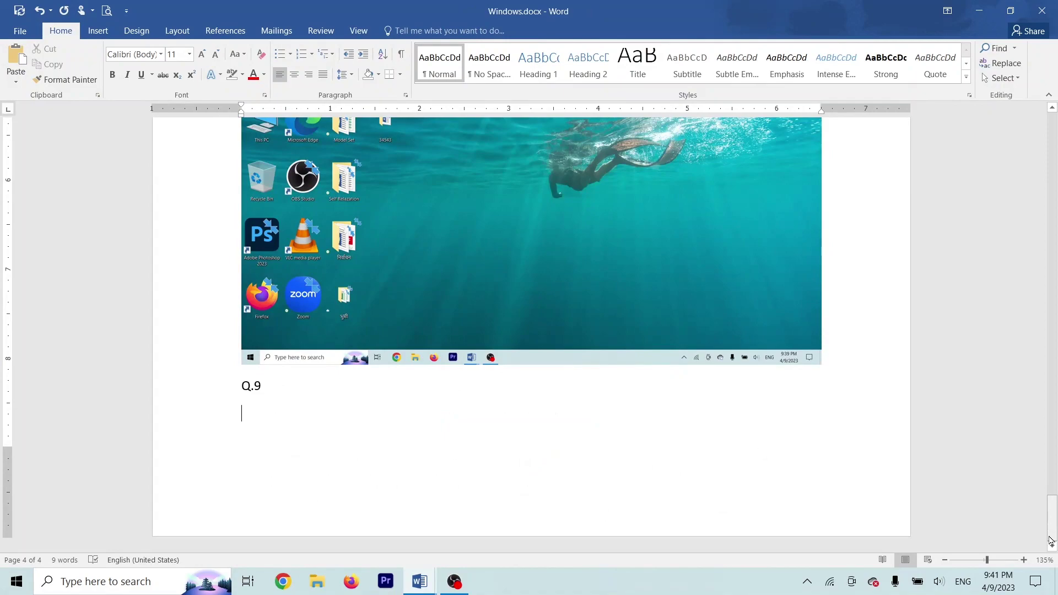
left_click(1050, 541)
key("ctrl+v")
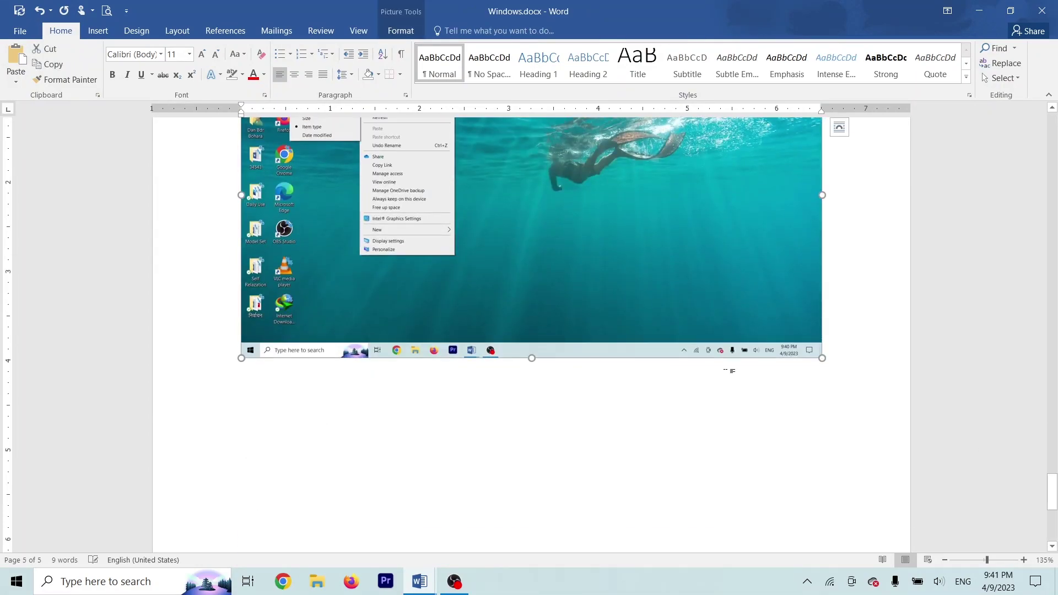
left_click(731, 371)
key("Return")
type("Q.10.")
key("Return")
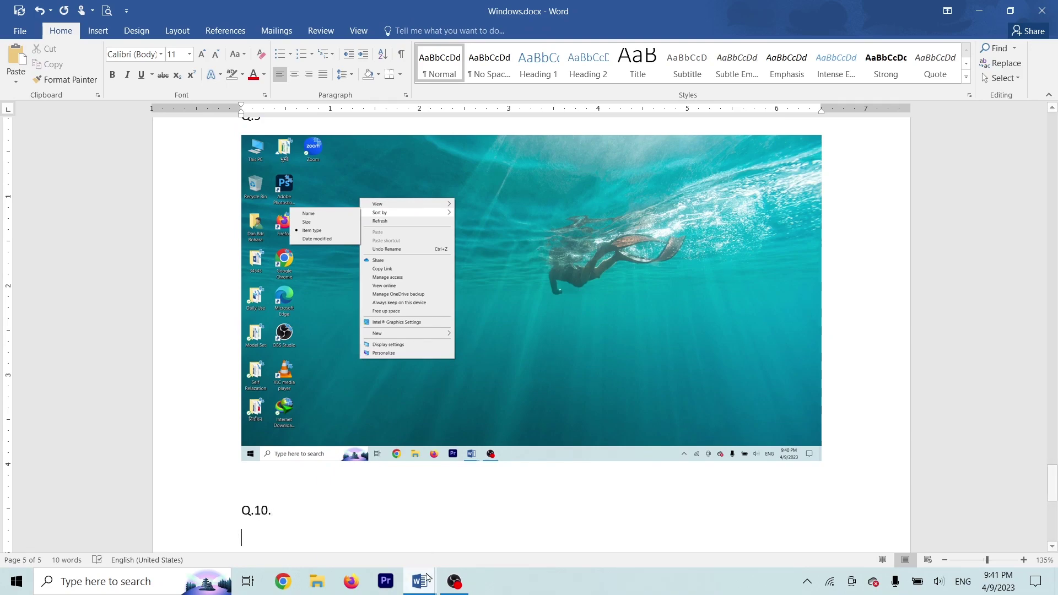
Read question 10 about hiding desktop icons in Windows My creation.DOCX, save, and minimize both Word documents.
mouse_move(419, 581)
left_click(289, 470)
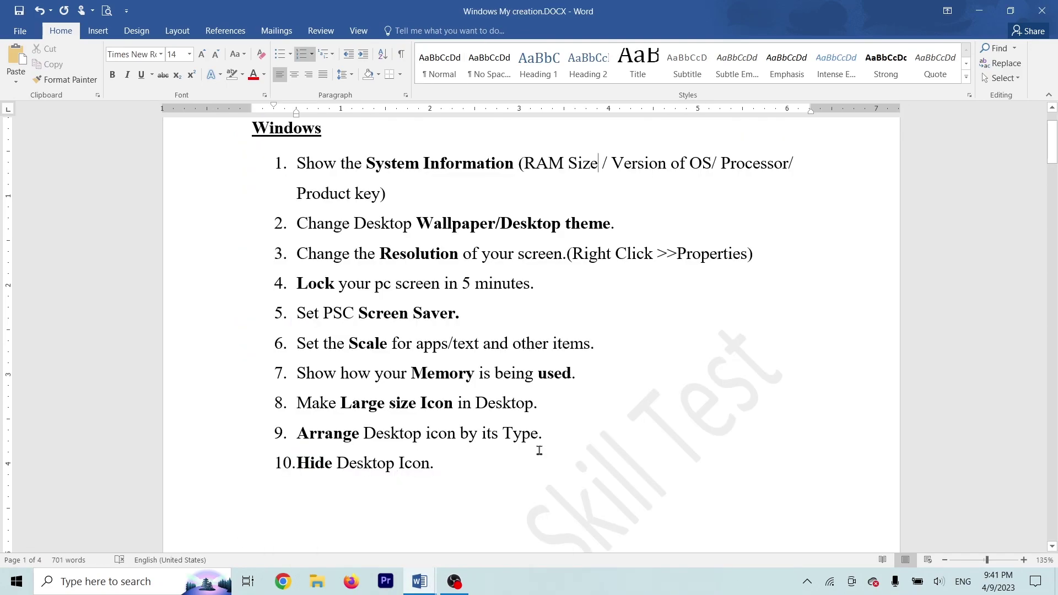
key("ctrl+s")
left_click(987, 8)
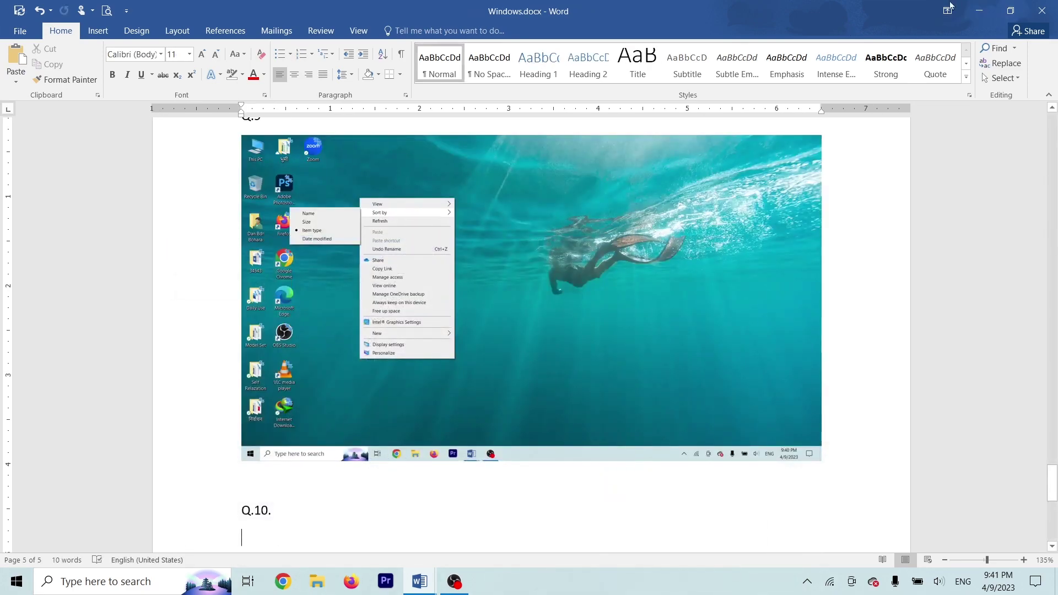
left_click(990, 7)
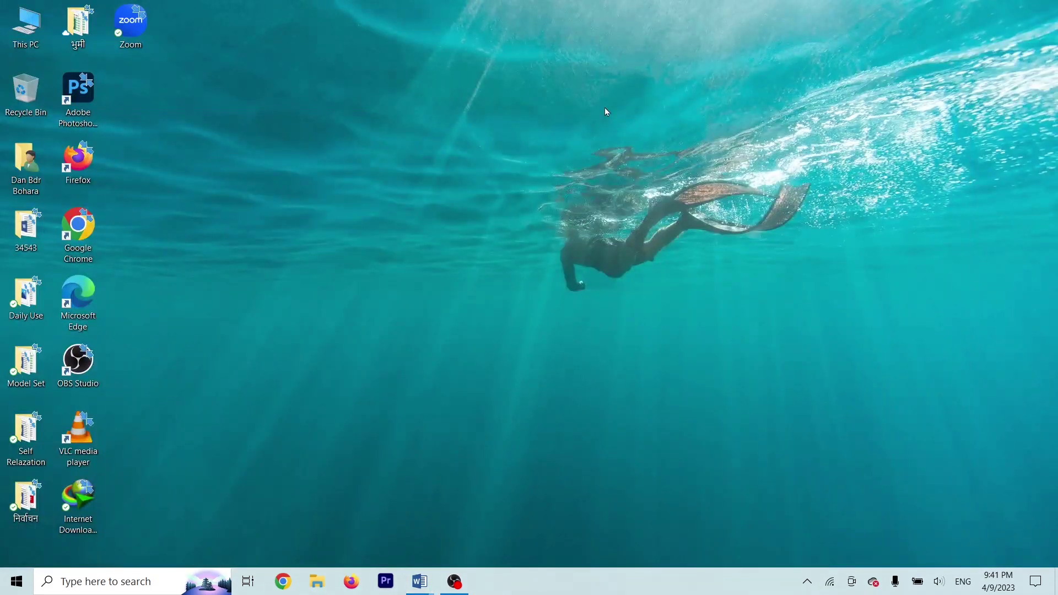
Hide all desktop icons and capture a screenshot of the empty desktop.
right_click(530, 88)
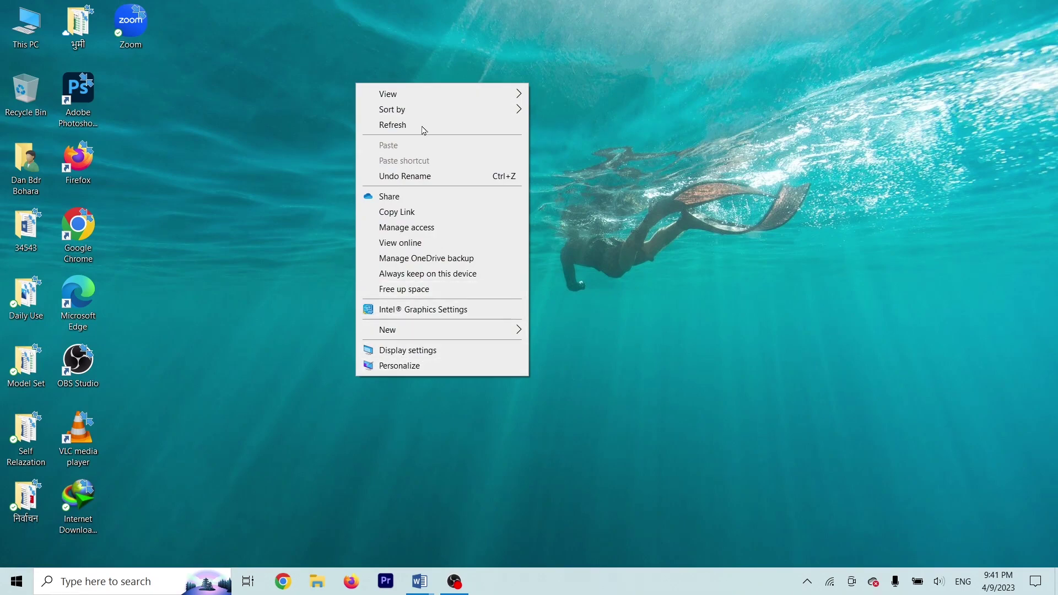
mouse_move(393, 97)
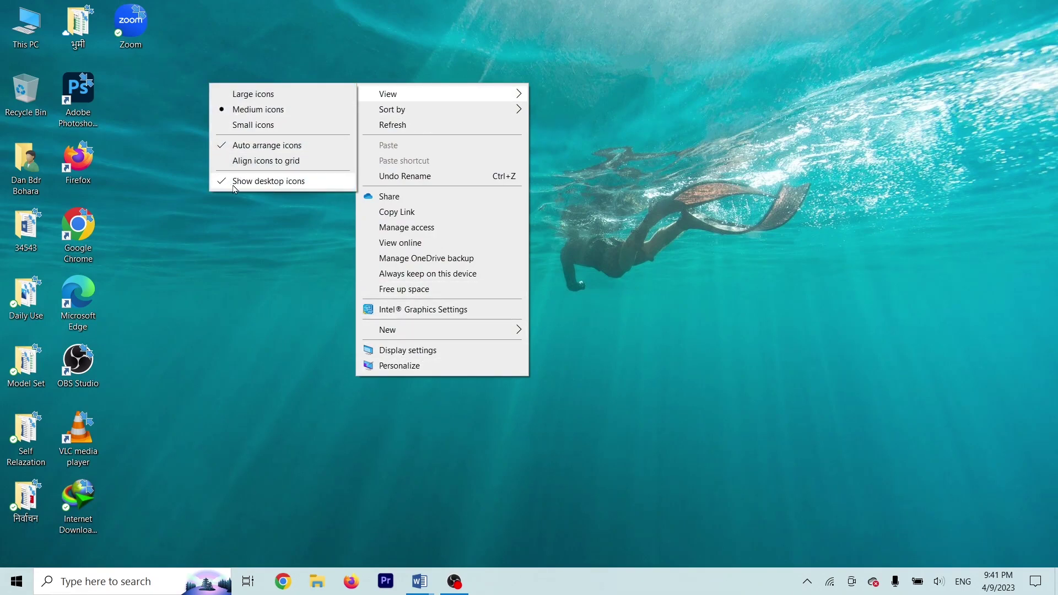
left_click(257, 184)
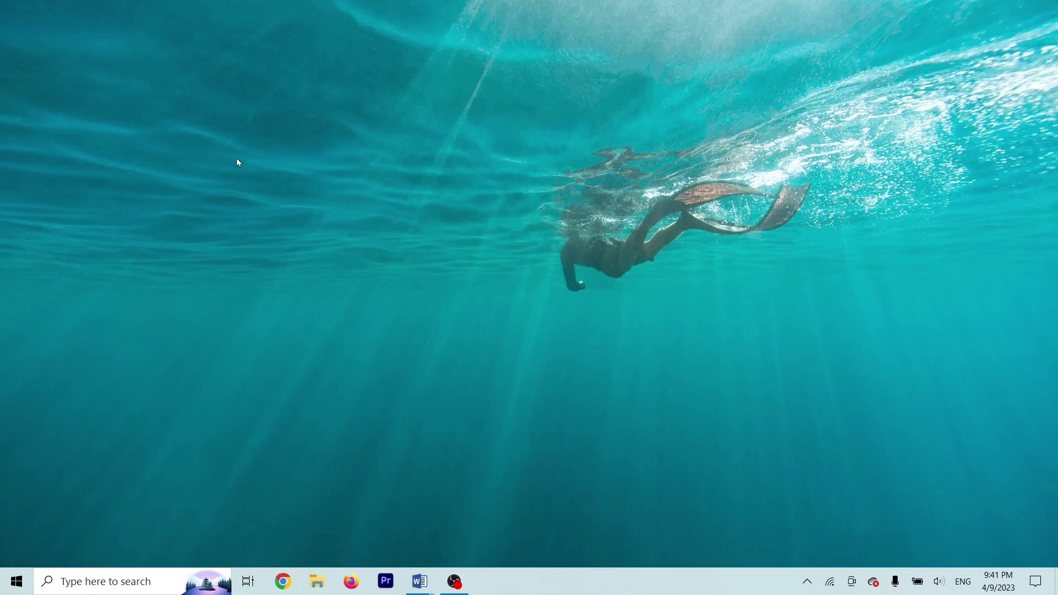
Turn the display of desktop icons back on.
right_click(487, 64)
mouse_move(433, 74)
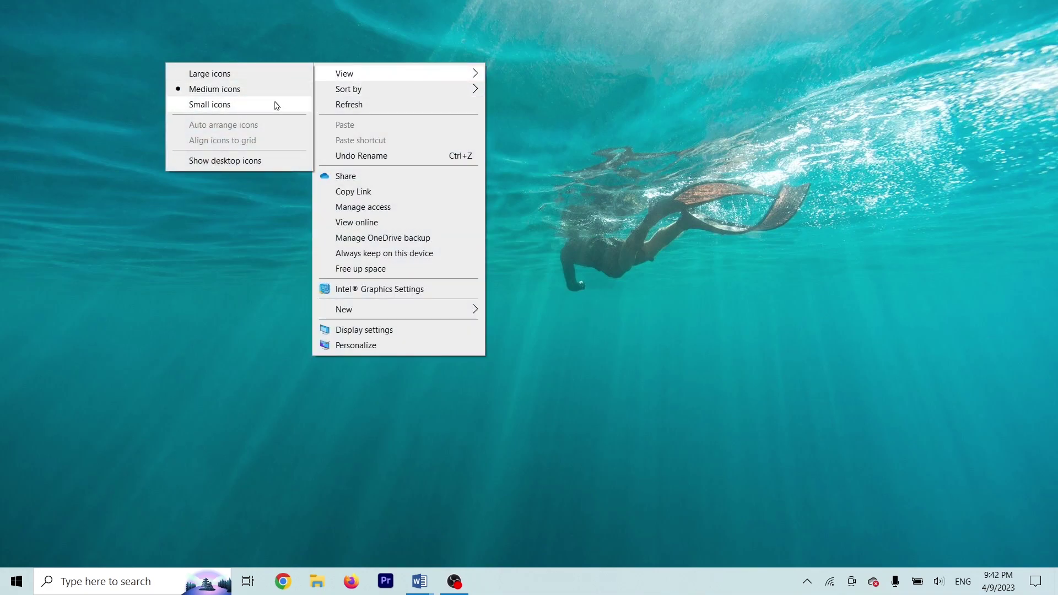
left_click(212, 160)
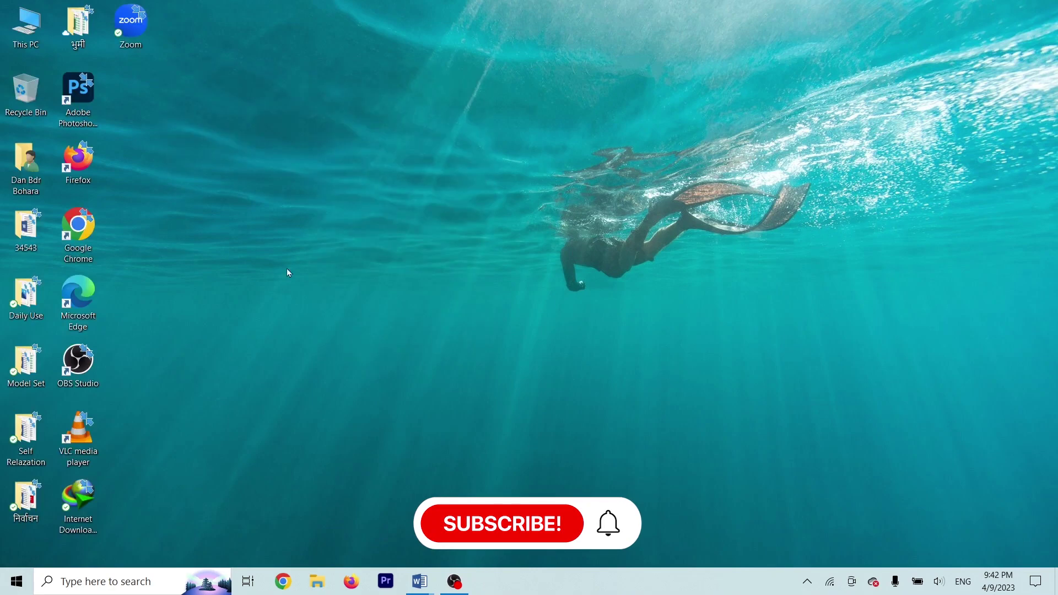
Paste the screenshot of the icon-free desktop below "Q.10." in Windows.docx and minimize the document.
mouse_move(414, 586)
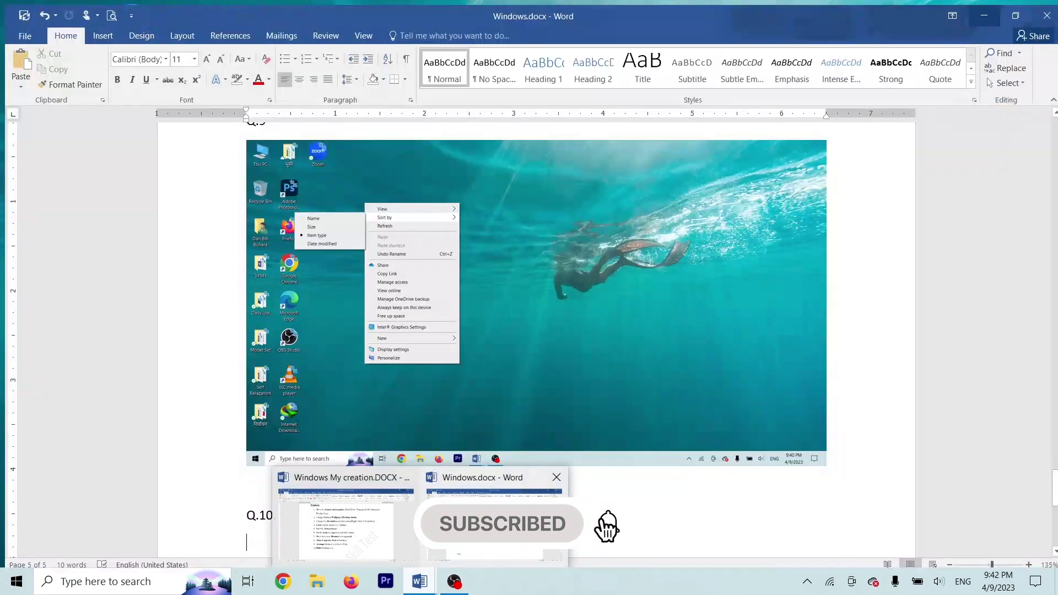
left_click(485, 513)
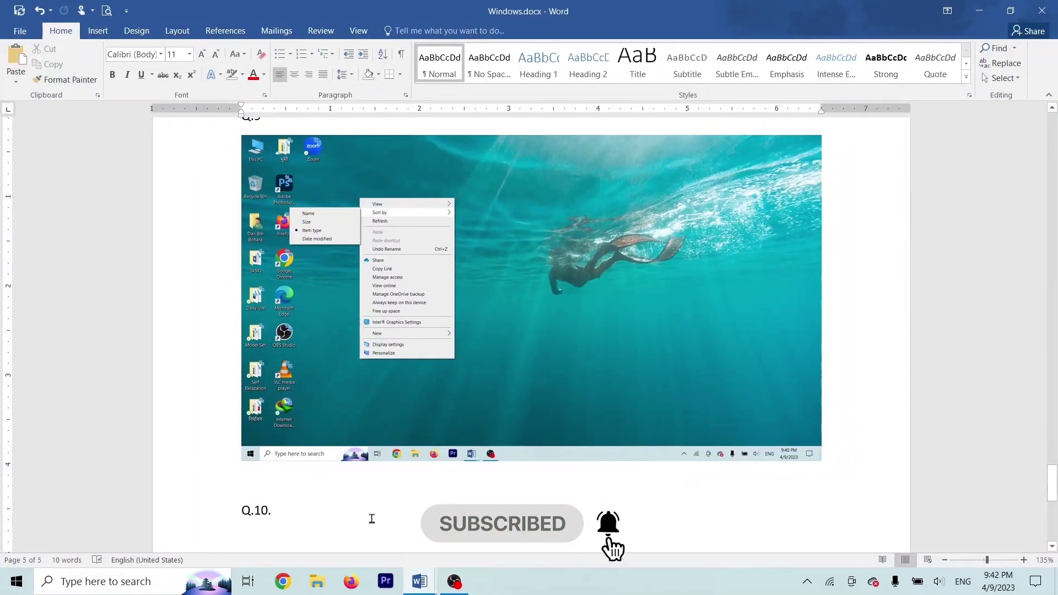
left_click_drag(1053, 484, 1053, 515)
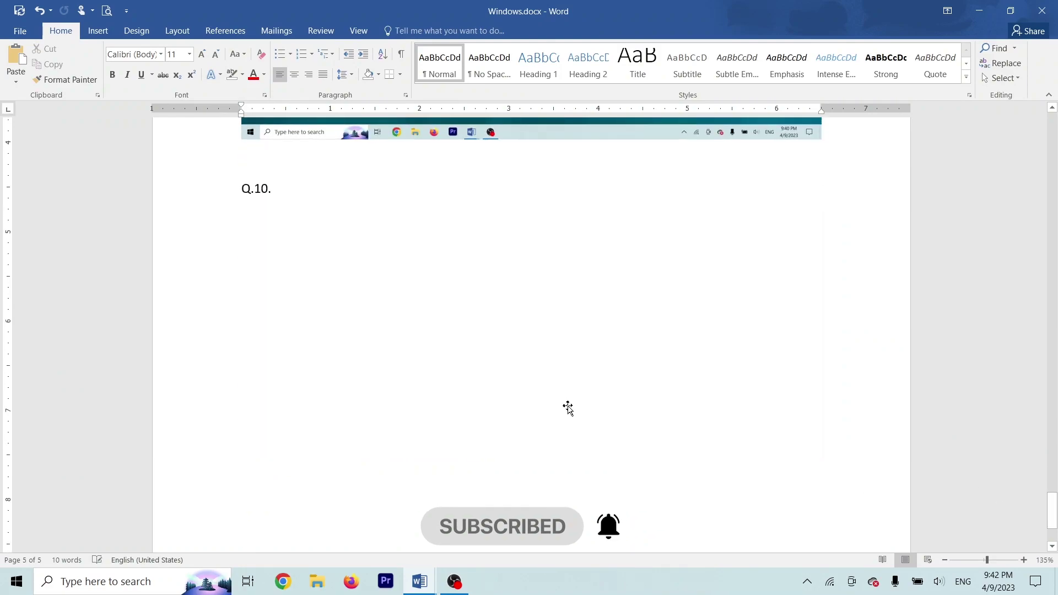
key("ctrl+v")
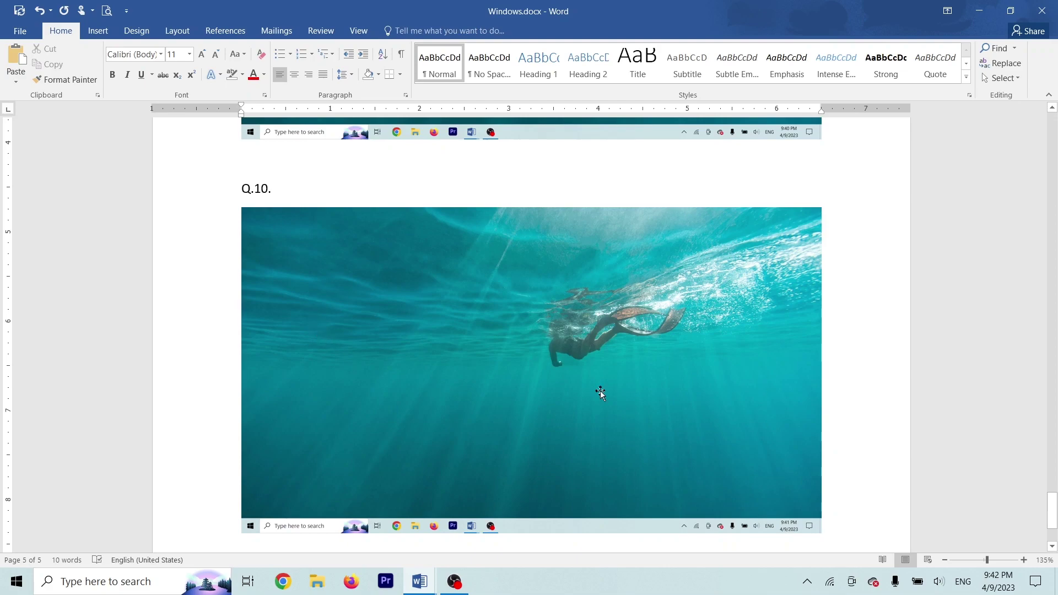
left_click_drag(1054, 509, 1056, 533)
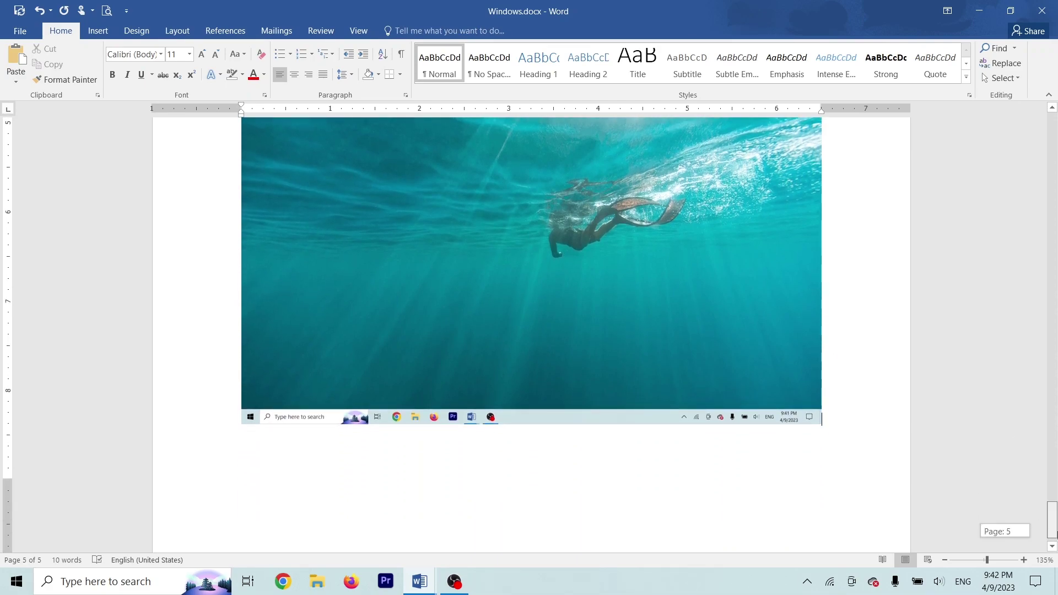
scroll(916, 503, "up", 5)
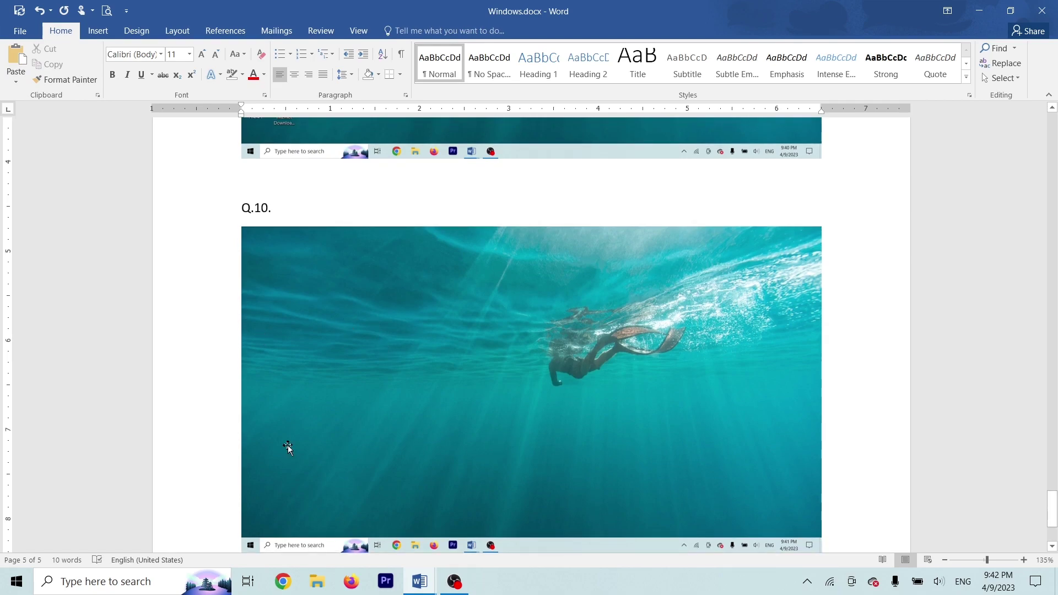
left_click_drag(1053, 508, 1052, 119)
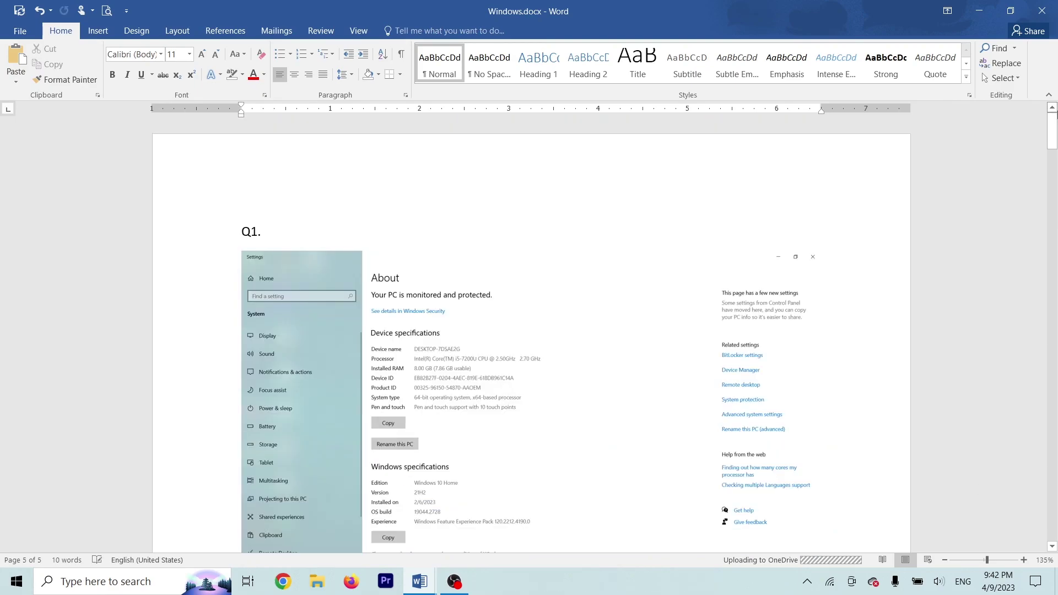
left_click(978, 10)
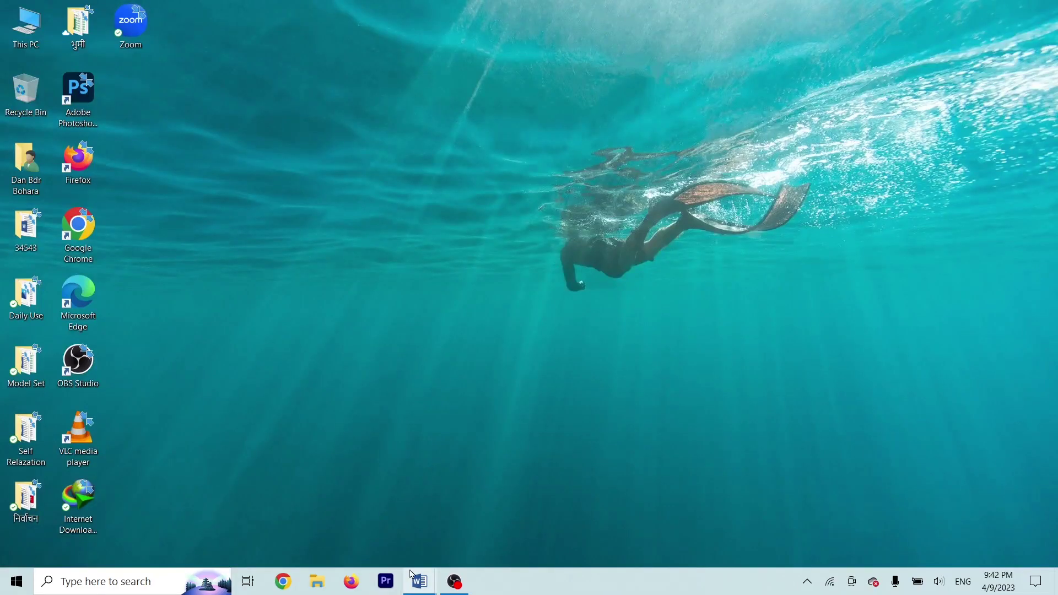
Review the numbered Windows questions in Windows My creation.DOCX, from question 1 down to question 10 about hiding desktop icons.
mouse_move(419, 582)
left_click(345, 515)
left_click(384, 515)
scroll(1057, 142, "up", 2)
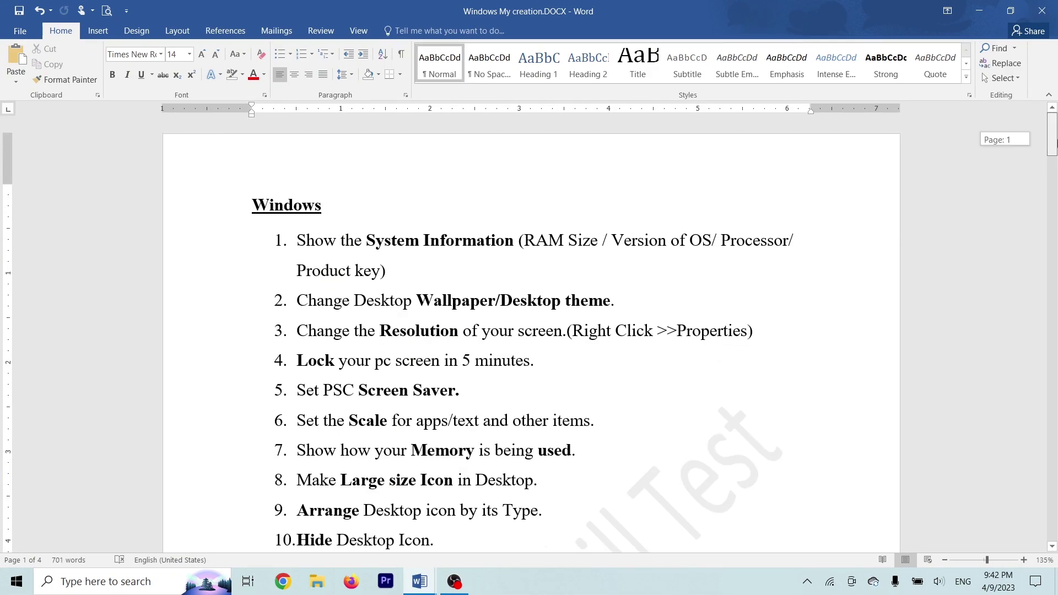
scroll(1056, 143, "down", 1)
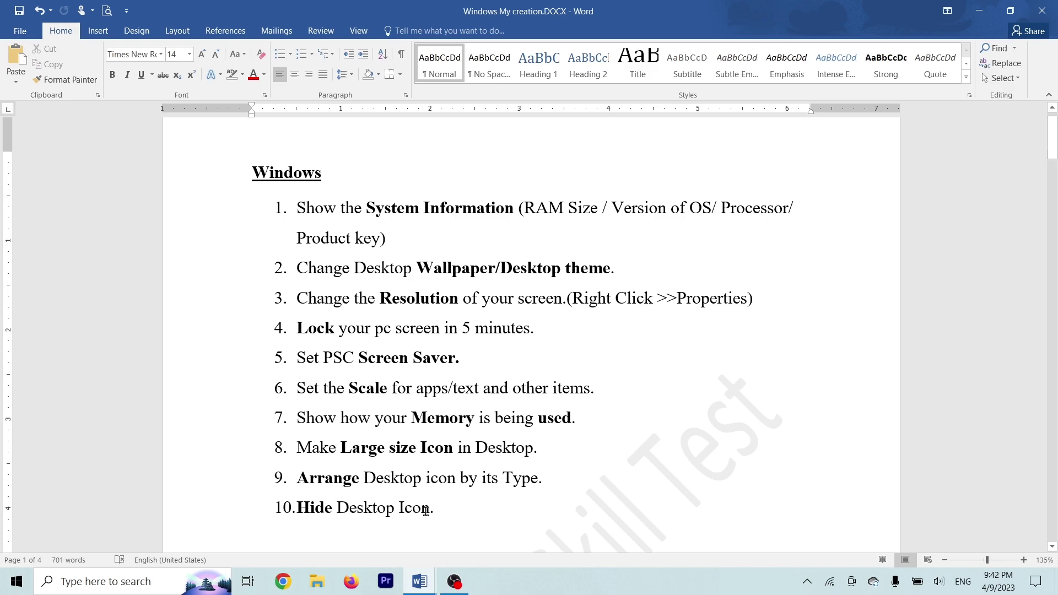
left_click(271, 509)
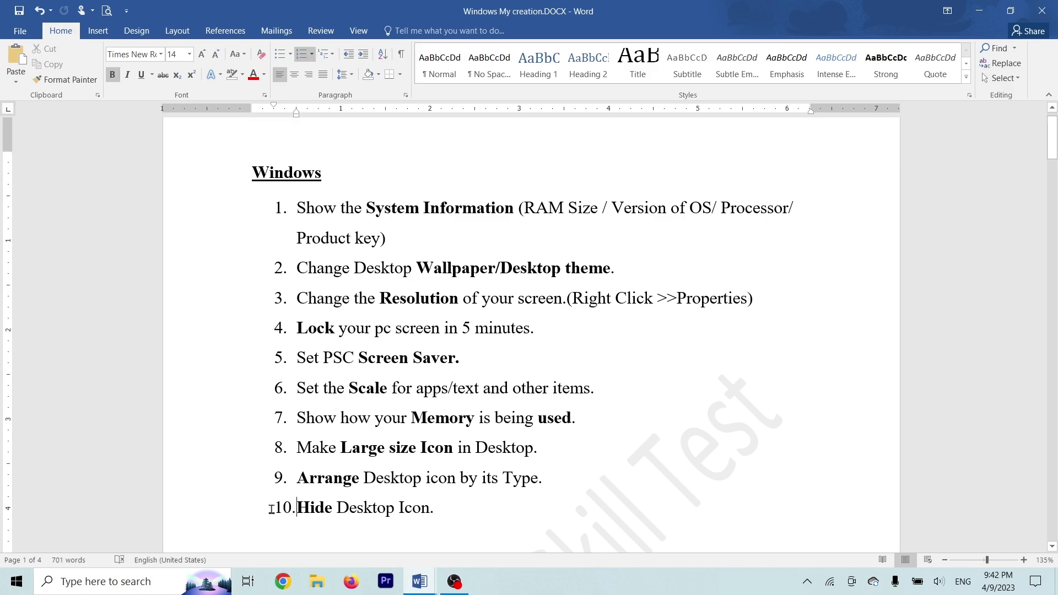
left_click(277, 507)
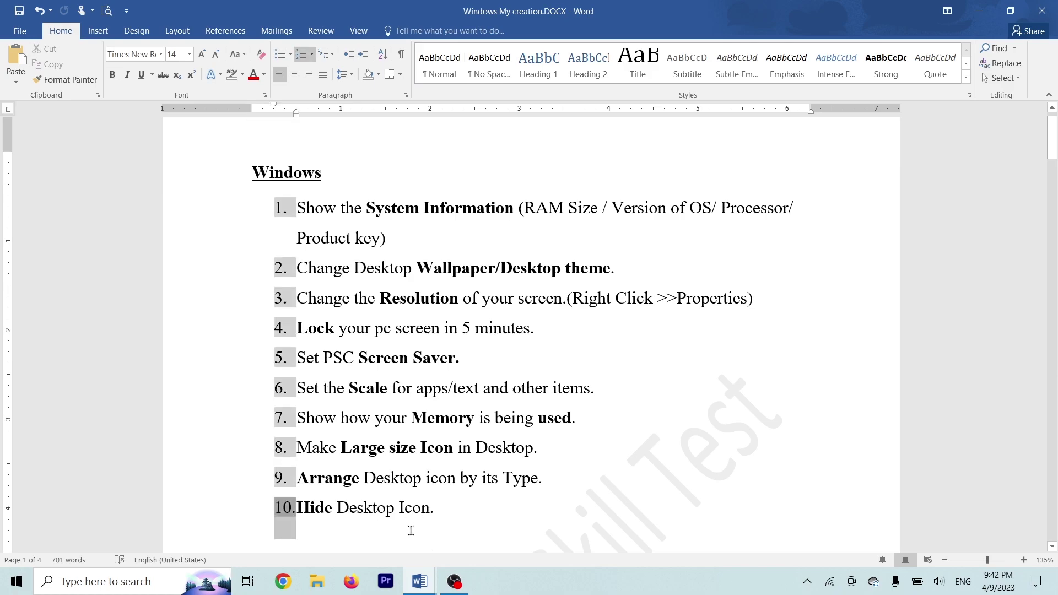